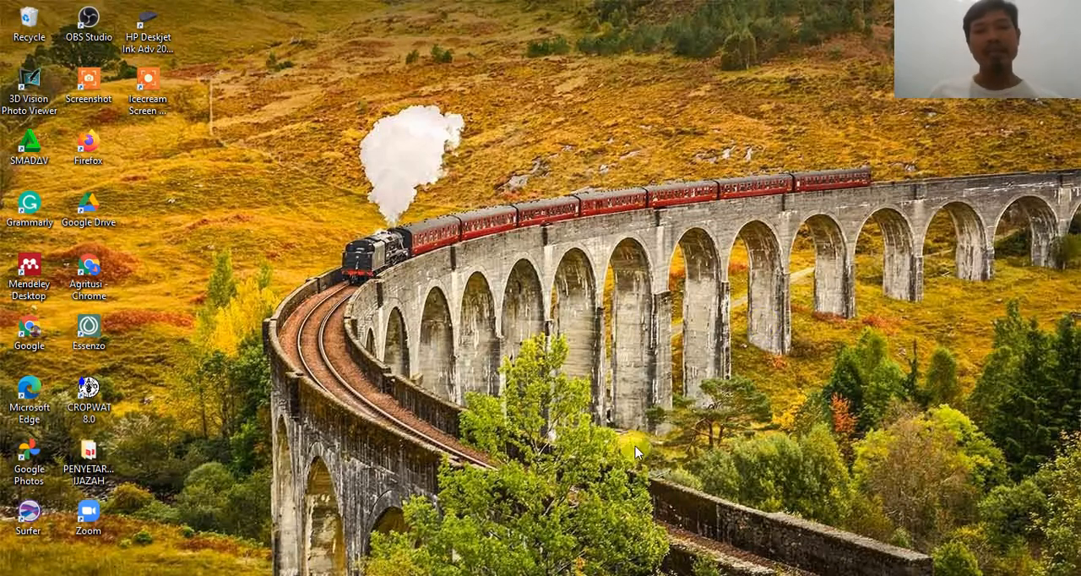
Step: Switch to Chrome and examine the viewer comments below the CROPWAT - 03 Kebutuhan Air Tanaman video, especially the question about sunshine in percent, and minimize the browser
{"action": "mouse_move", "coordinate": [212, 575]}
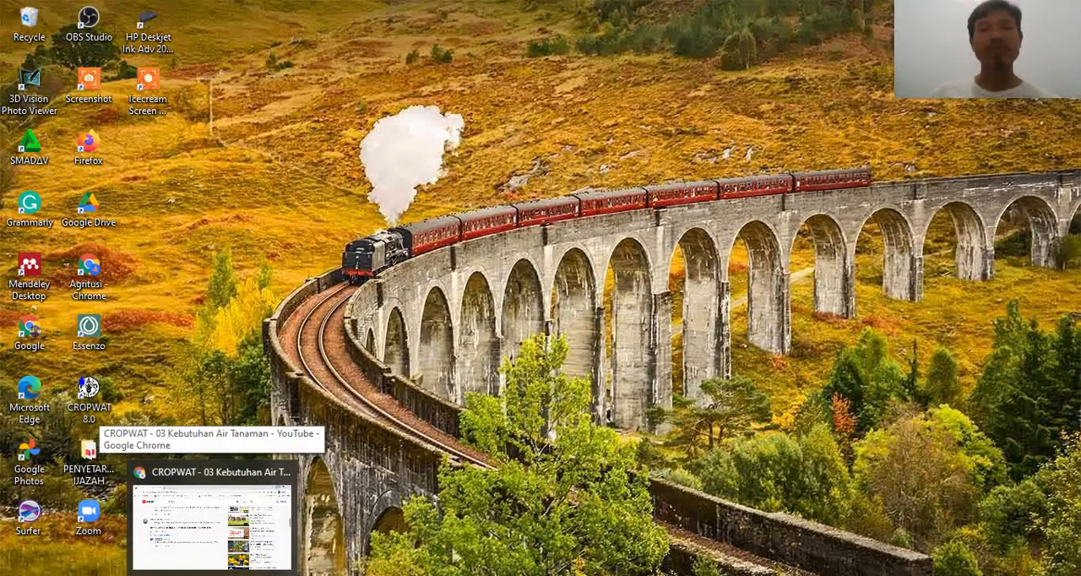
{"action": "left_click", "coordinate": [212, 575]}
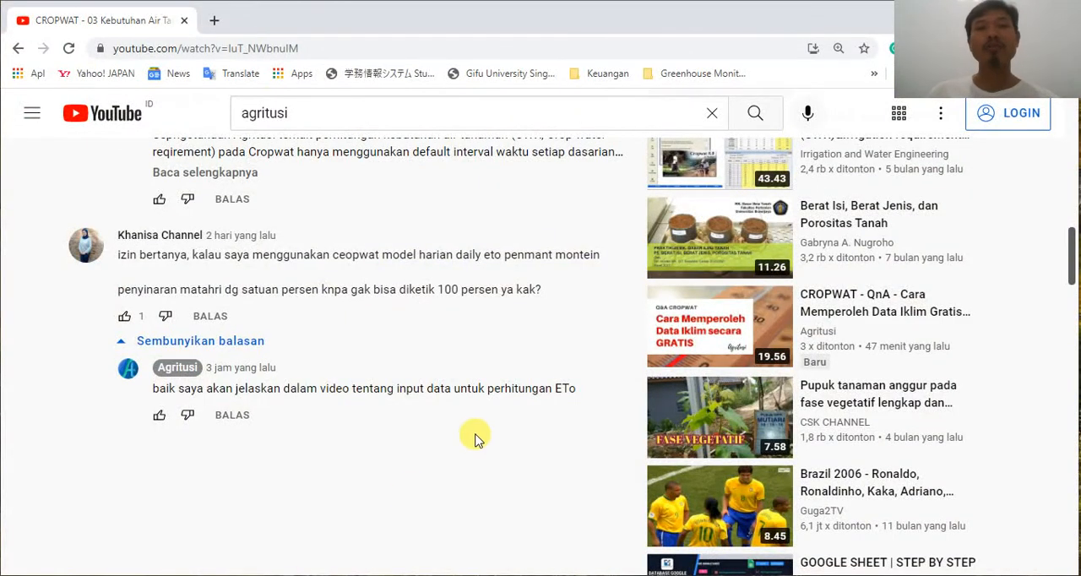
{"action": "scroll", "coordinate": [475, 438], "scroll_direction": "up", "scroll_amount": 10}
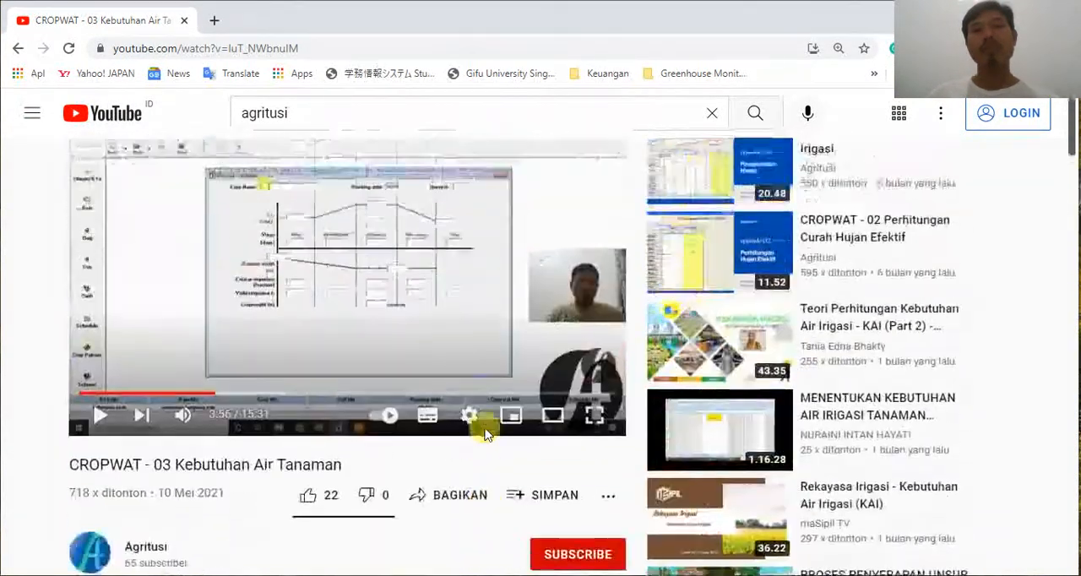
{"action": "scroll", "coordinate": [486, 433], "scroll_direction": "up", "scroll_amount": 1}
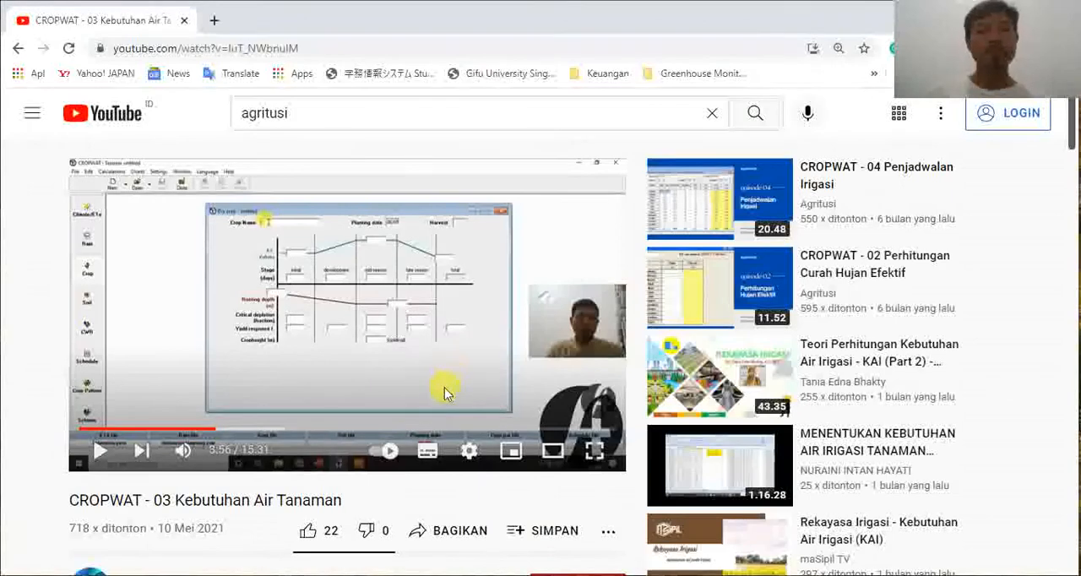
{"action": "scroll", "coordinate": [444, 388], "scroll_direction": "down", "scroll_amount": 2}
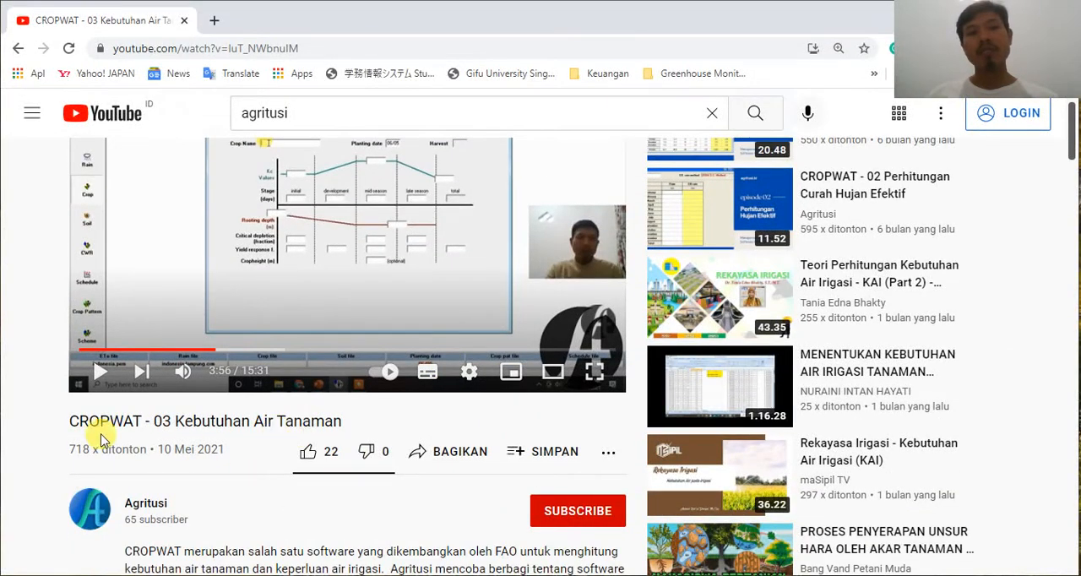
{"action": "scroll", "coordinate": [244, 439], "scroll_direction": "up", "scroll_amount": 2}
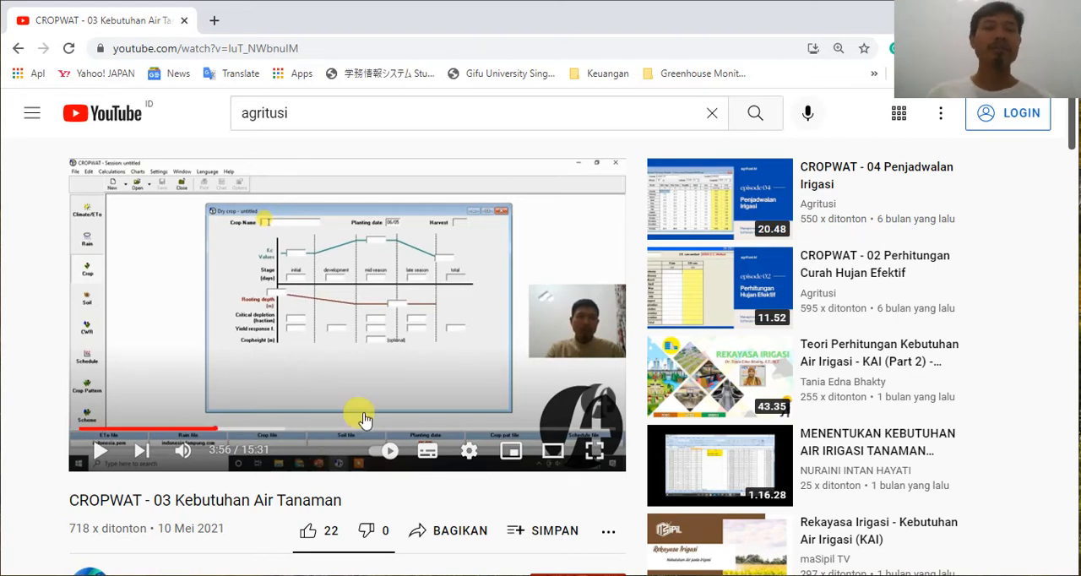
{"action": "scroll", "coordinate": [362, 417], "scroll_direction": "down", "scroll_amount": 5}
{"action": "scroll", "coordinate": [363, 420], "scroll_direction": "down", "scroll_amount": 8}
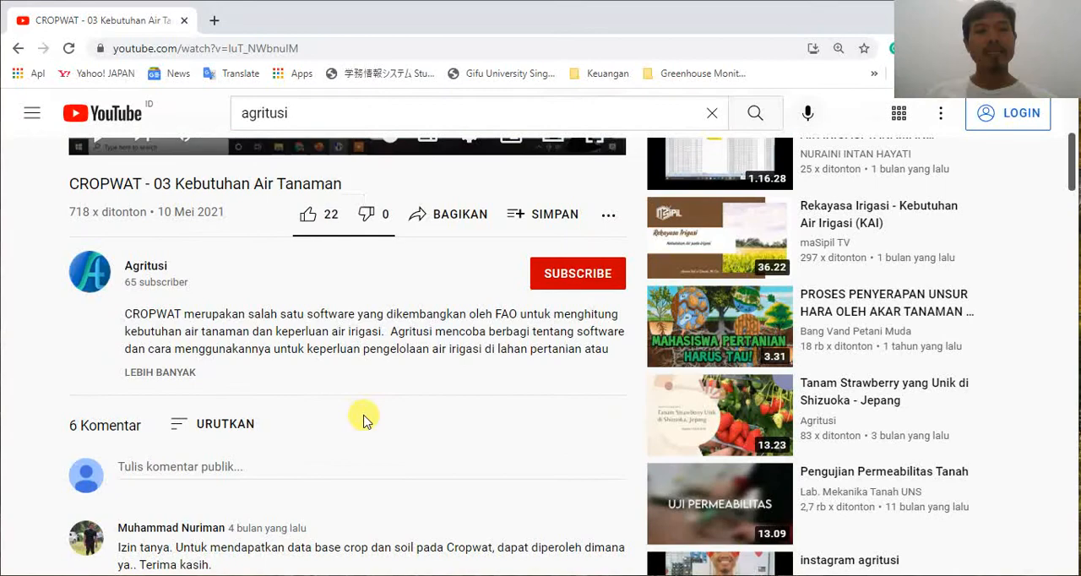
{"action": "scroll", "coordinate": [363, 420], "scroll_direction": "down", "scroll_amount": 7}
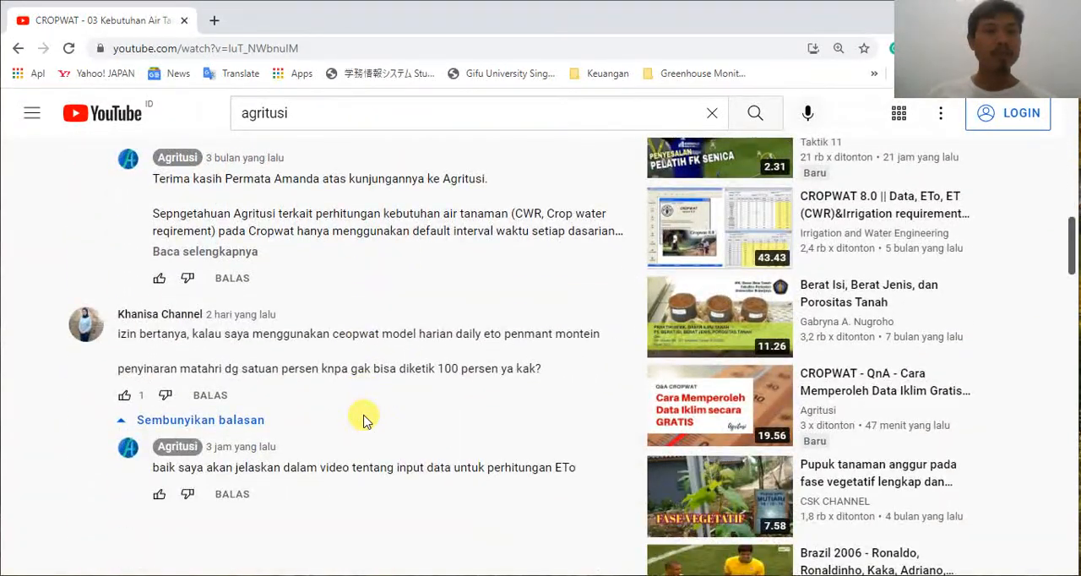
{"action": "scroll", "coordinate": [364, 419], "scroll_direction": "down", "scroll_amount": 2}
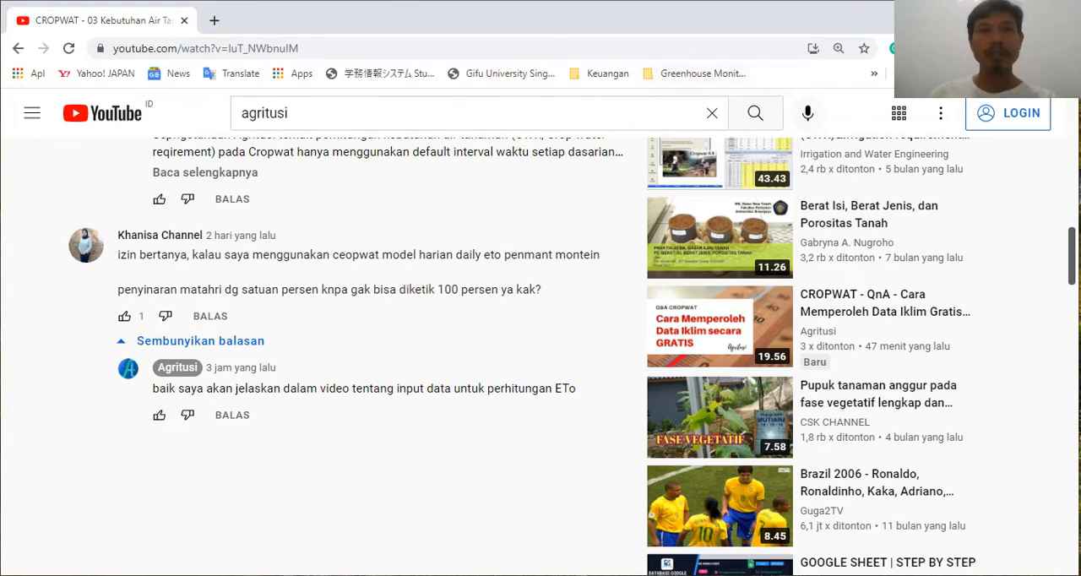
{"action": "left_click_drag", "start_coordinate": [849, 19], "coordinate": [664, 102]}
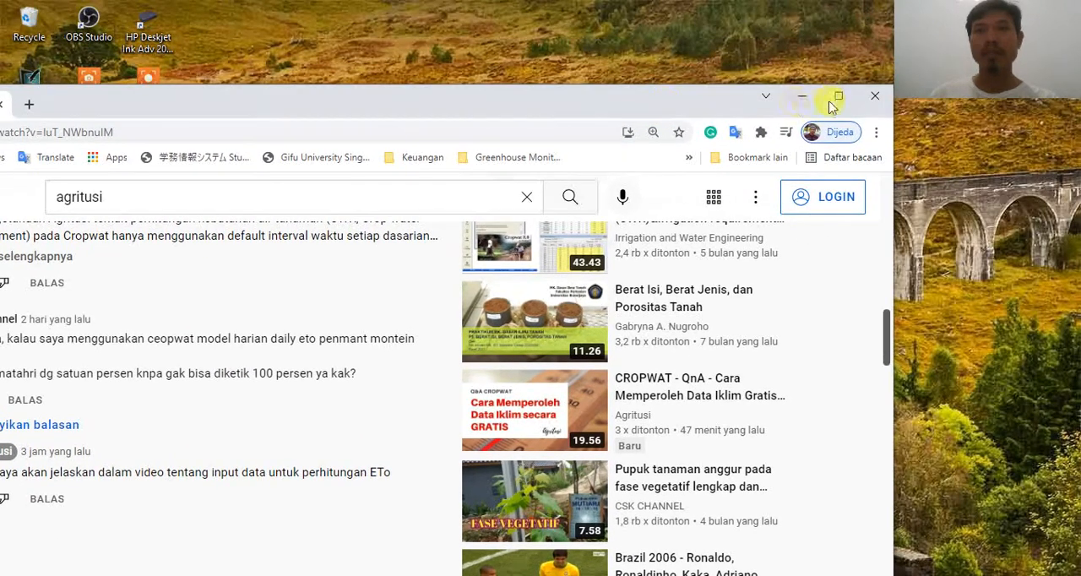
{"action": "left_click", "coordinate": [803, 96]}
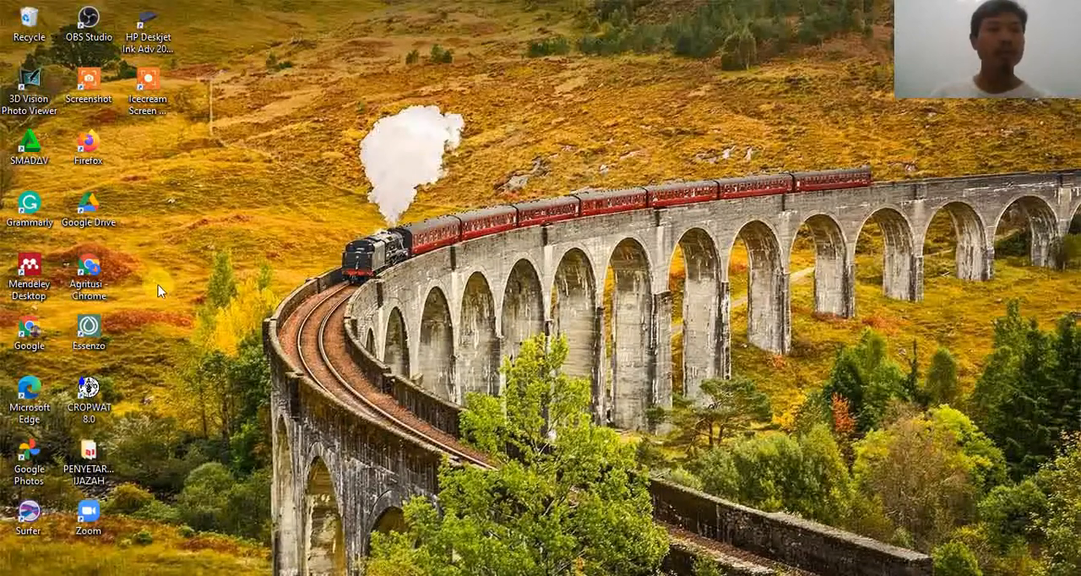
Step: Launch CROPWAT 8.0, dismiss the welcome message and open an empty Climate/ETo data window
{"action": "double_click", "coordinate": [90, 397]}
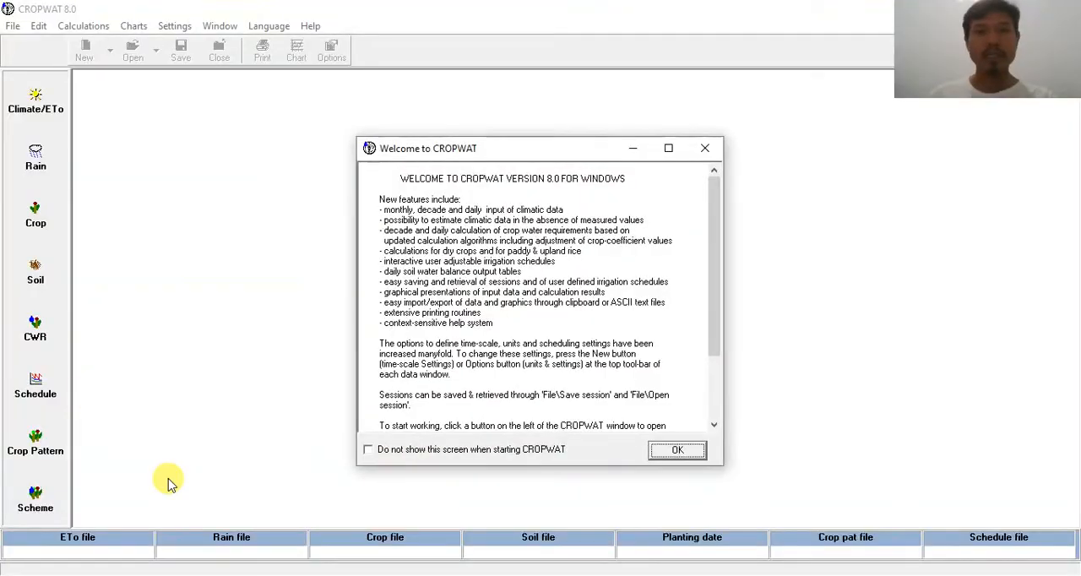
{"action": "left_click", "coordinate": [675, 451]}
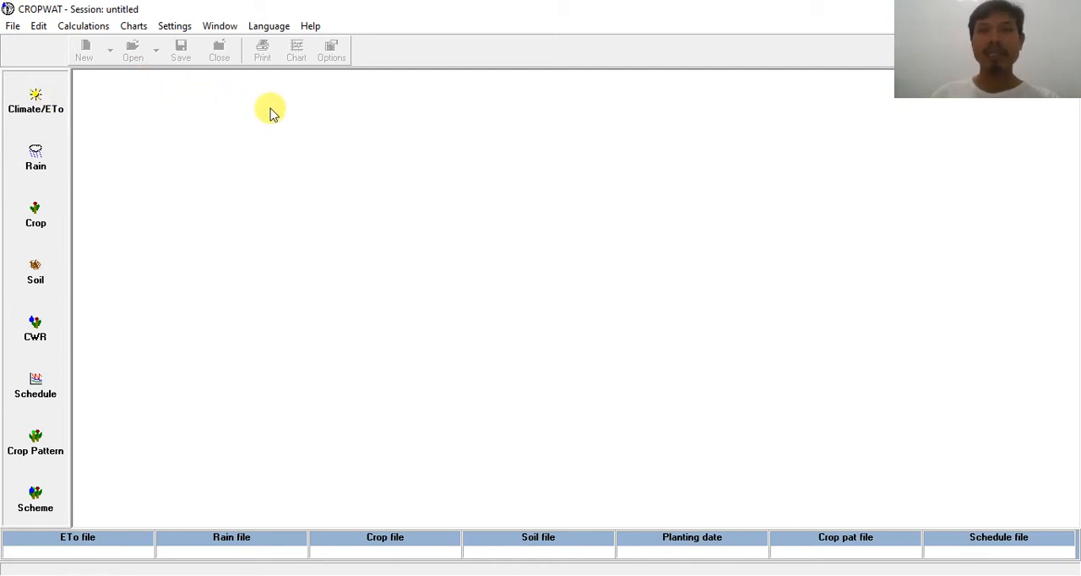
{"action": "left_click", "coordinate": [38, 116]}
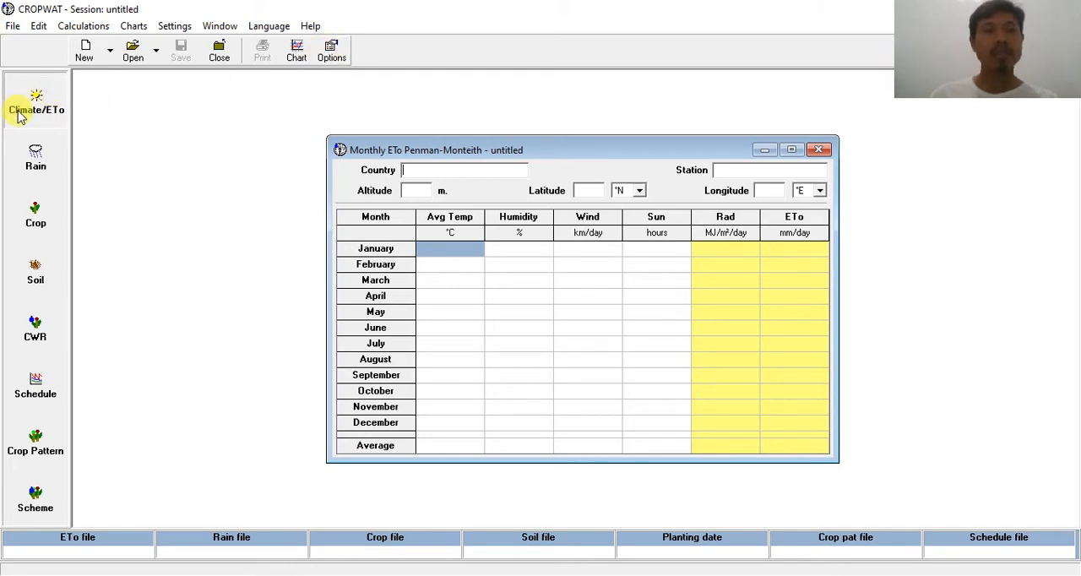
Step: Open the Climate/ETo options and keep ETo Penman-Monteith set to be calculated from climatic data
{"action": "left_click", "coordinate": [331, 54]}
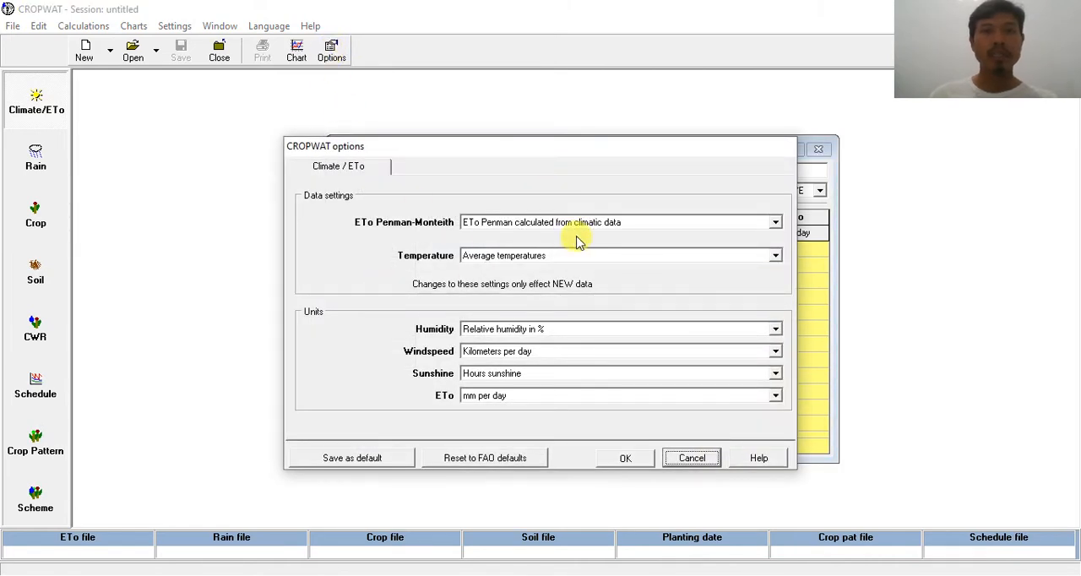
{"action": "left_click", "coordinate": [620, 230]}
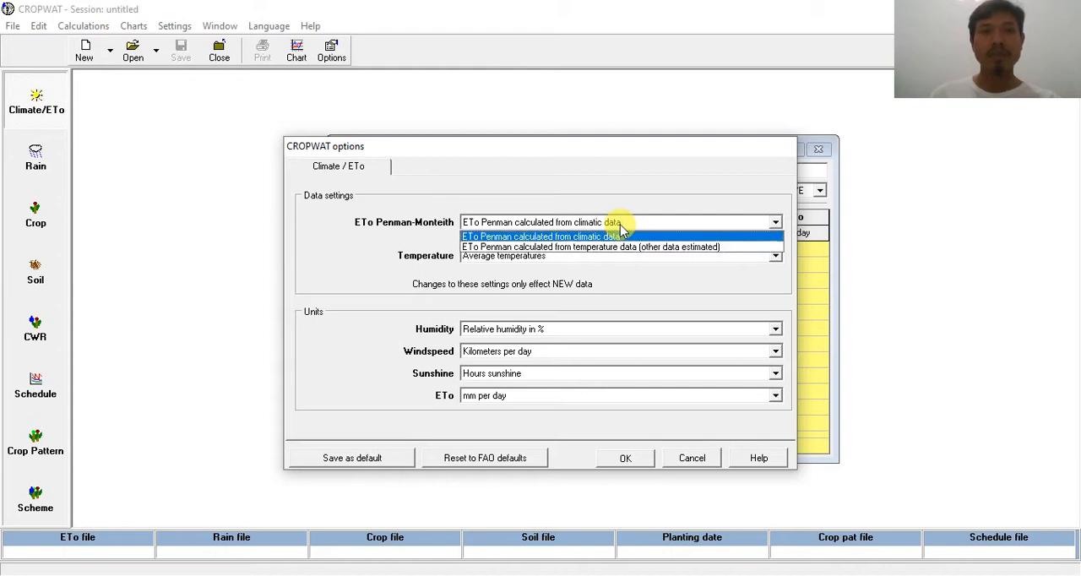
{"action": "left_click", "coordinate": [621, 228]}
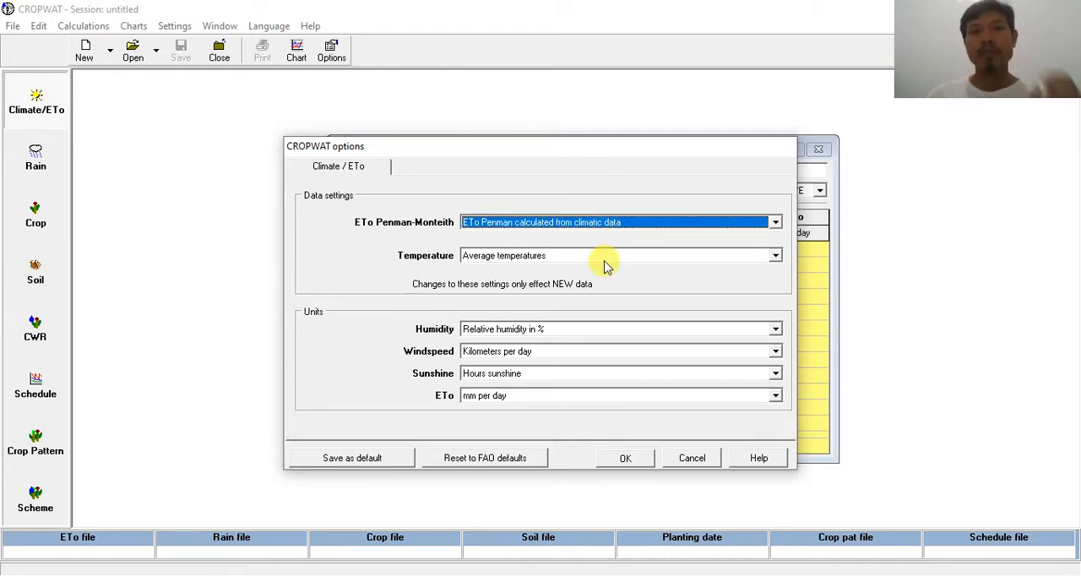
Step: Switch to the Excel workbook Data Iklim Pomala Sultra and check its climate columns and units against the CROPWAT options, returning to CROPWAT
{"action": "left_click", "coordinate": [608, 257]}
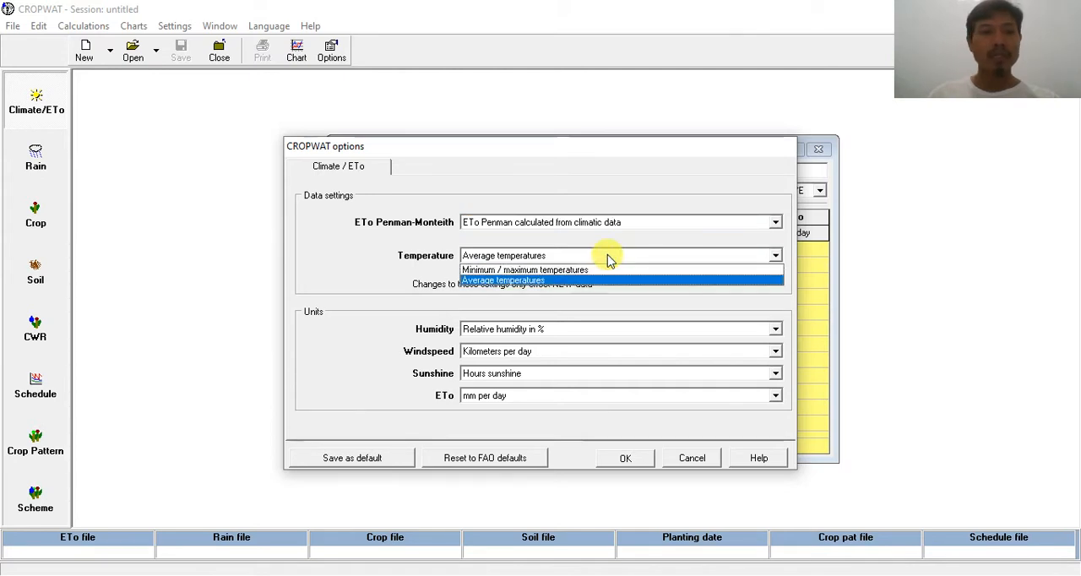
{"action": "left_click", "coordinate": [295, 575]}
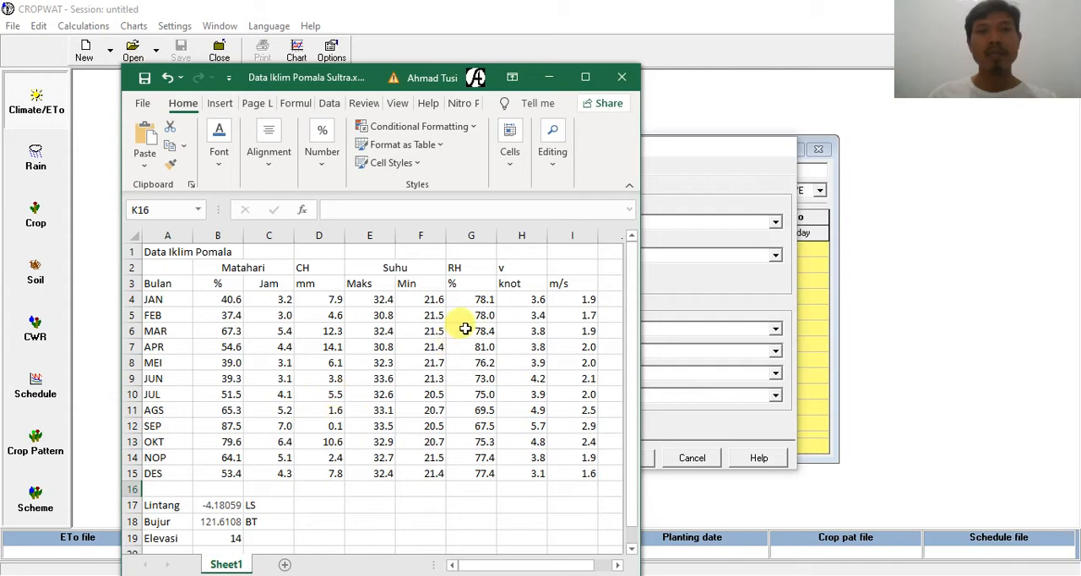
{"action": "left_click_drag", "start_coordinate": [329, 75], "coordinate": [193, 7]}
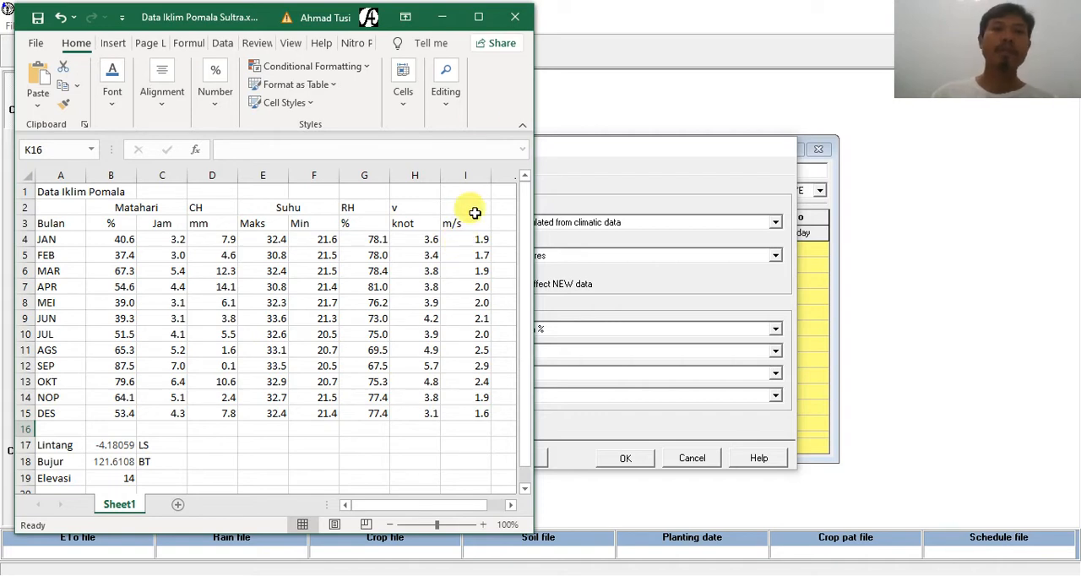
{"action": "left_click", "coordinate": [619, 99]}
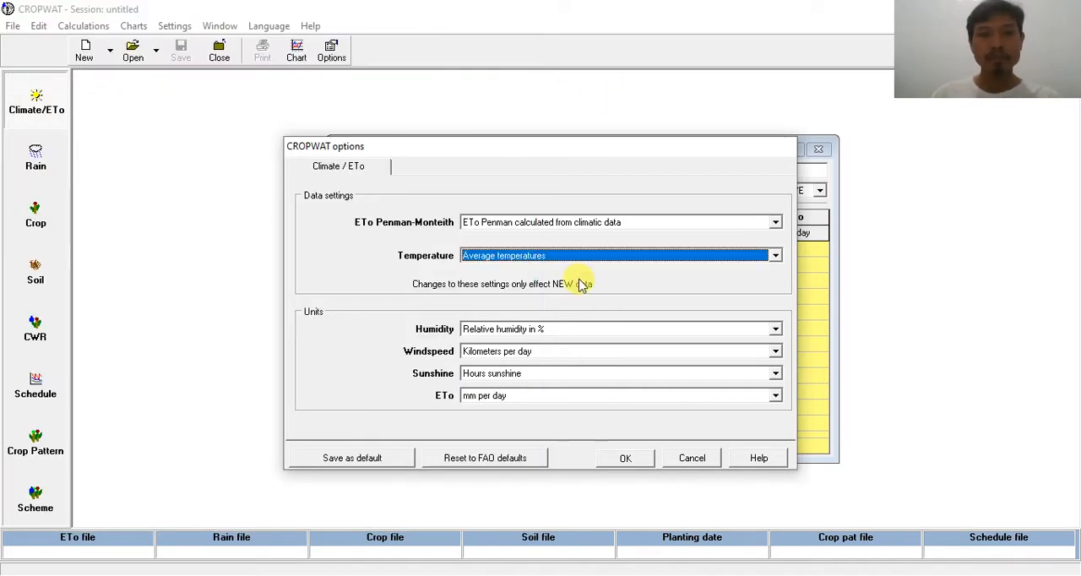
Step: Set the temperature data to Minimum / maximum temperatures and keep the humidity unit as Relative humidity in %
{"action": "left_click", "coordinate": [600, 256]}
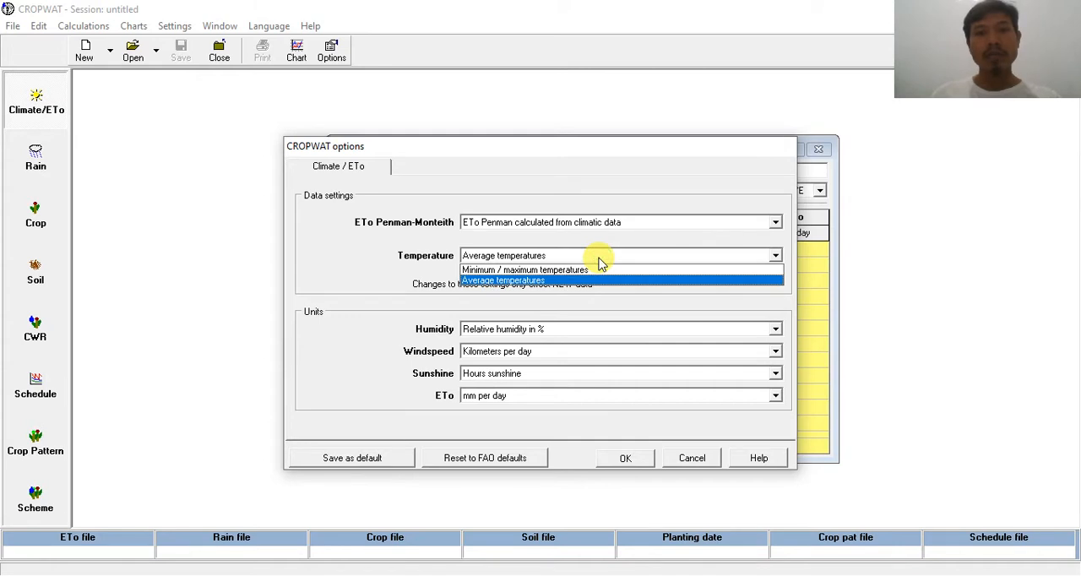
{"action": "left_click", "coordinate": [592, 269]}
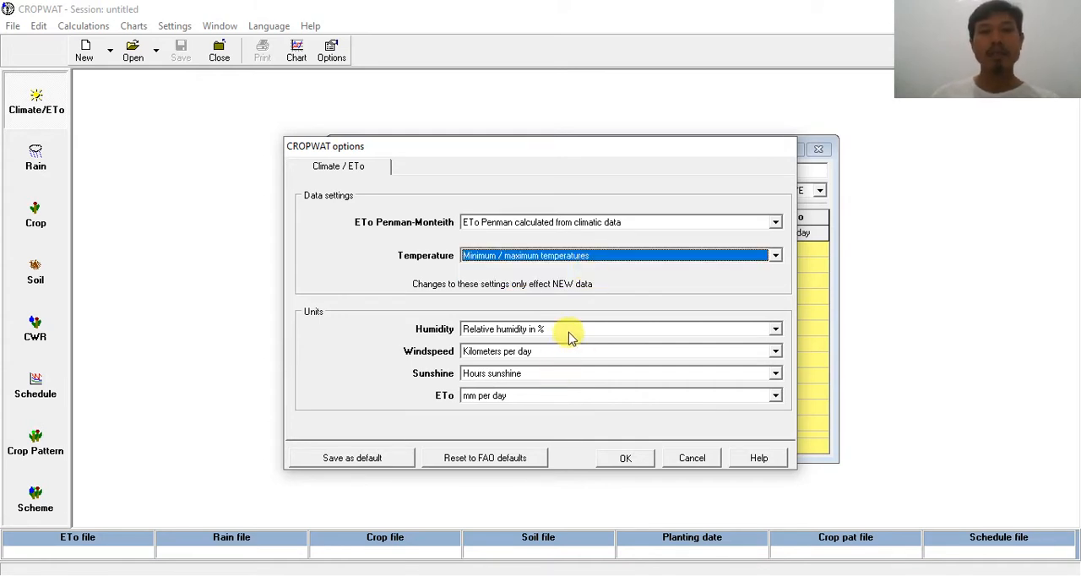
{"action": "scroll", "coordinate": [546, 336], "scroll_direction": "down", "scroll_amount": 1}
{"action": "scroll", "coordinate": [546, 335], "scroll_direction": "up", "scroll_amount": 1}
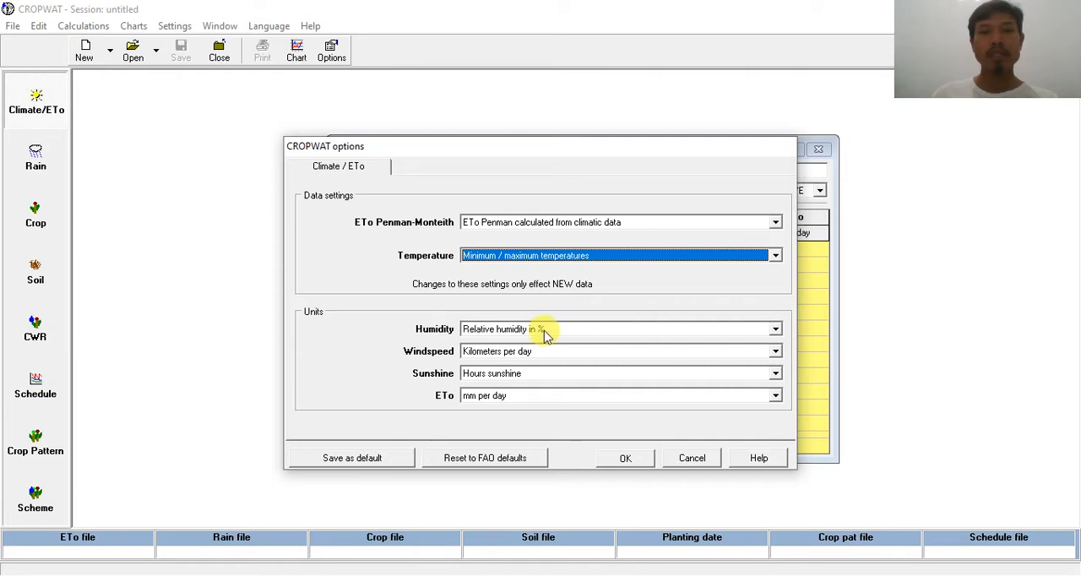
{"action": "left_click", "coordinate": [545, 335]}
{"action": "left_click", "coordinate": [546, 344]}
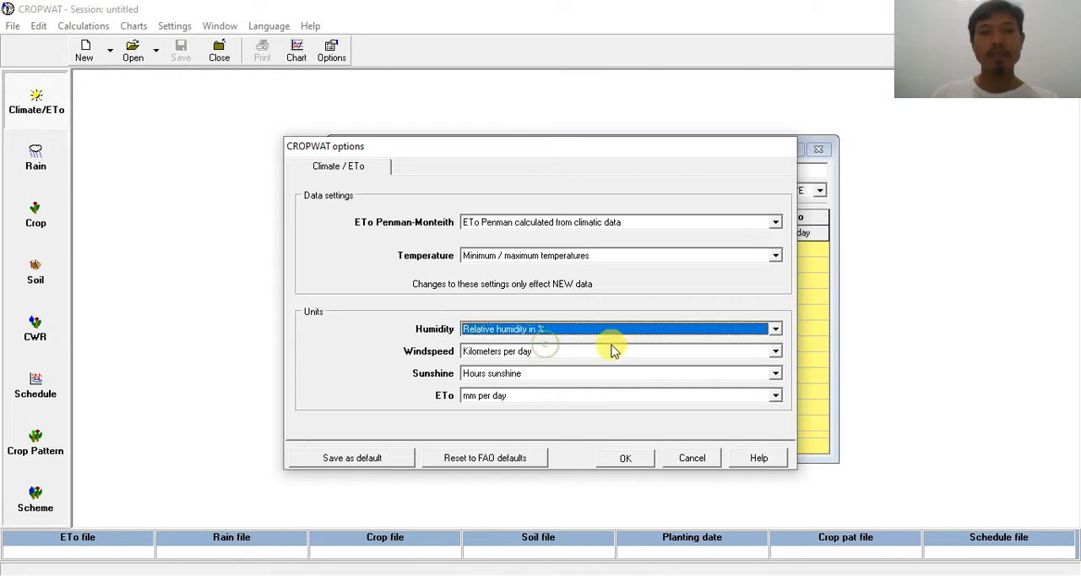
Step: Set the windspeed unit to Meters per sec and the sunshine unit to % of daylength, and apply the options
{"action": "left_click", "coordinate": [535, 355]}
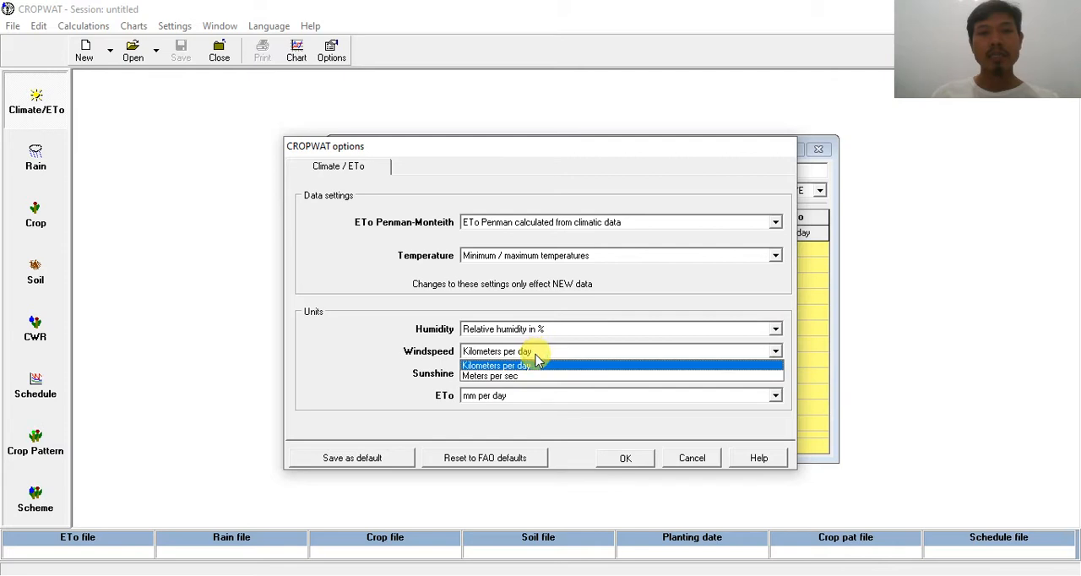
{"action": "left_click", "coordinate": [528, 375]}
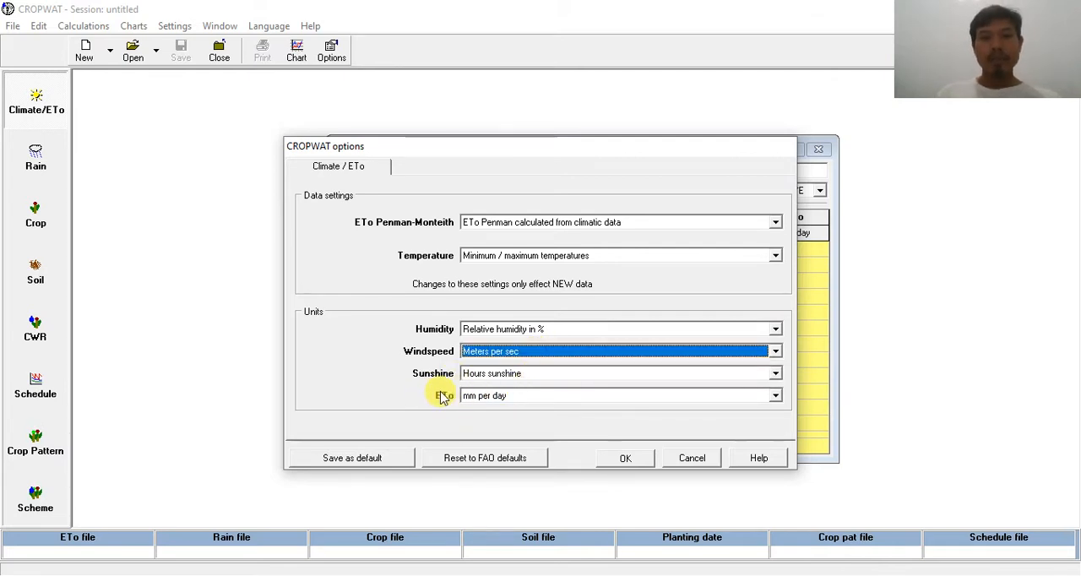
{"action": "left_click", "coordinate": [534, 377]}
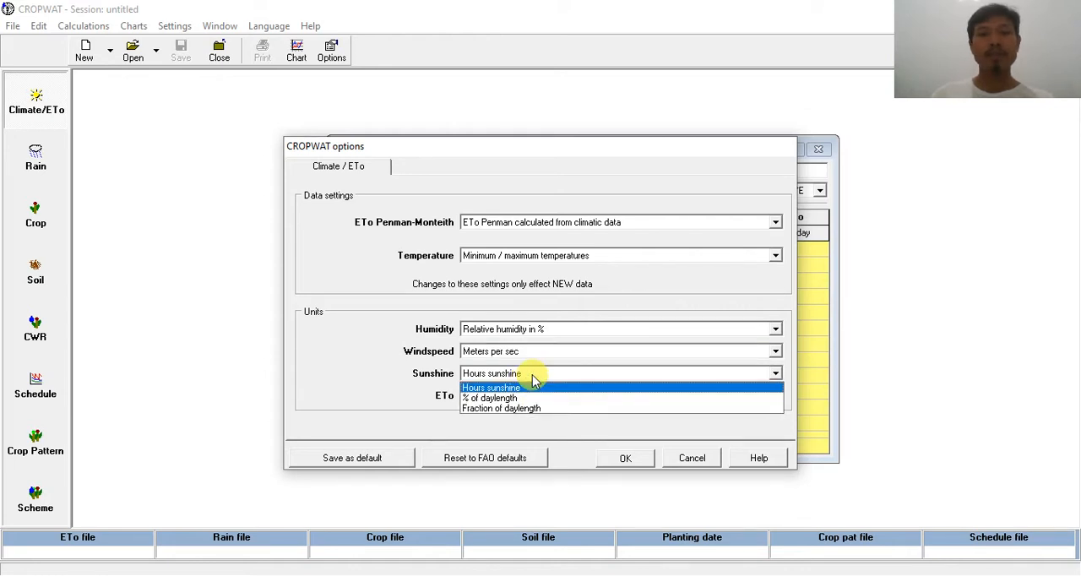
{"action": "left_click", "coordinate": [520, 399]}
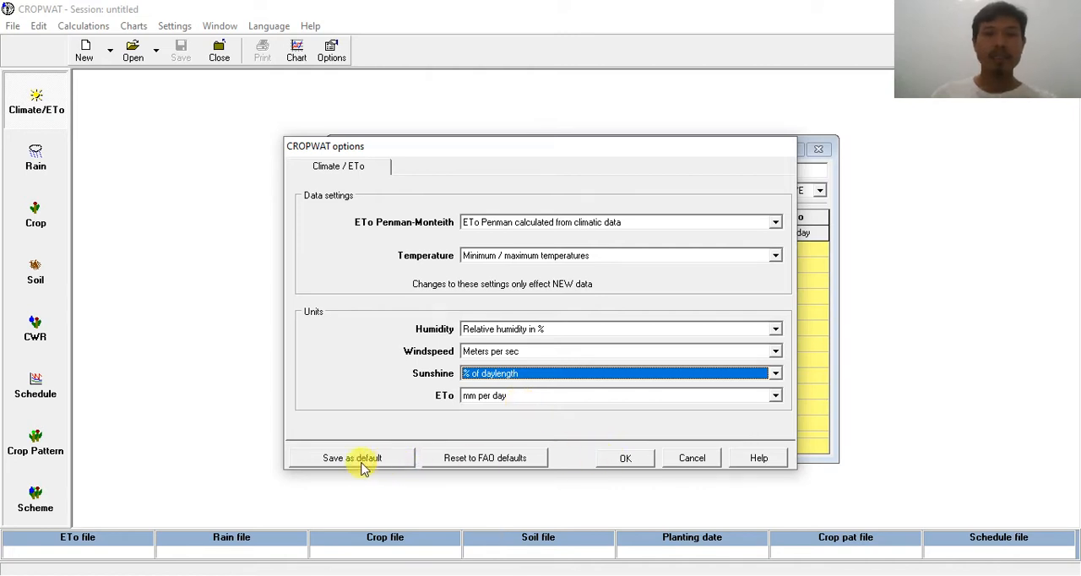
{"action": "left_click", "coordinate": [623, 459]}
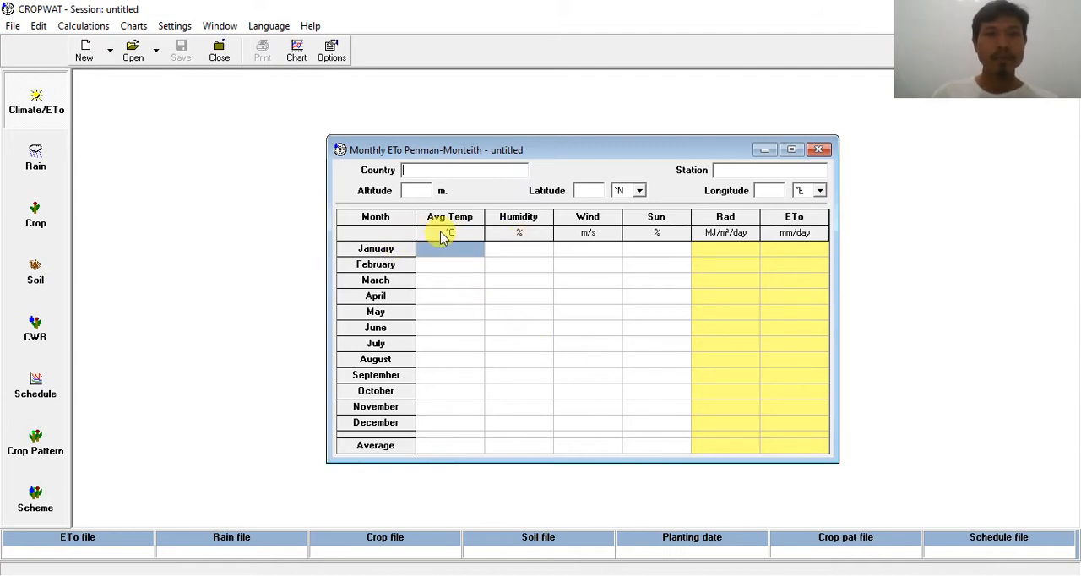
Step: Reopen the Climate/ETo options, keep Minimum / maximum temperatures and save all current settings as the default
{"action": "left_click", "coordinate": [330, 56]}
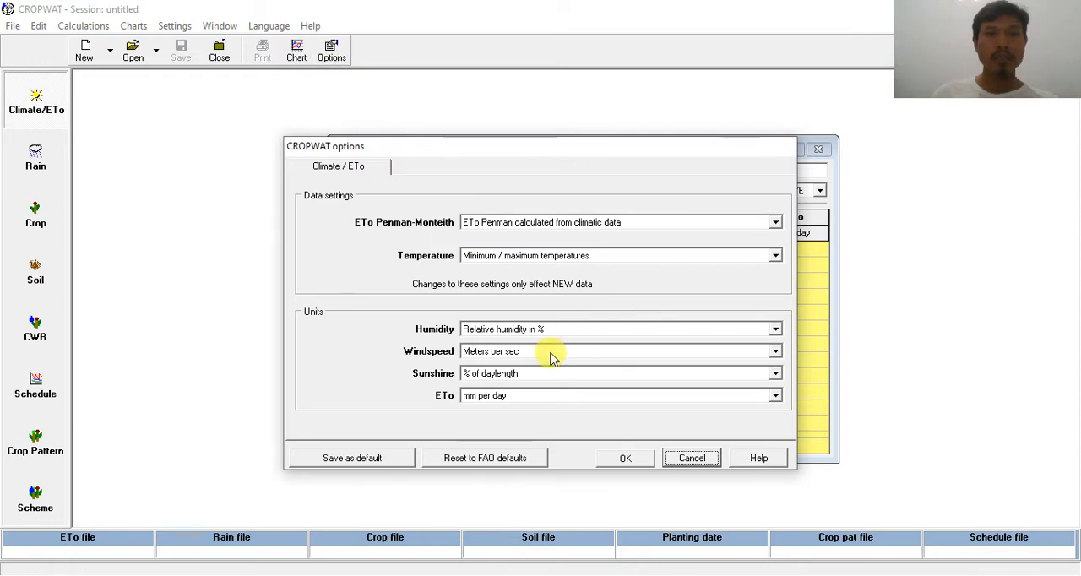
{"action": "left_click", "coordinate": [615, 256]}
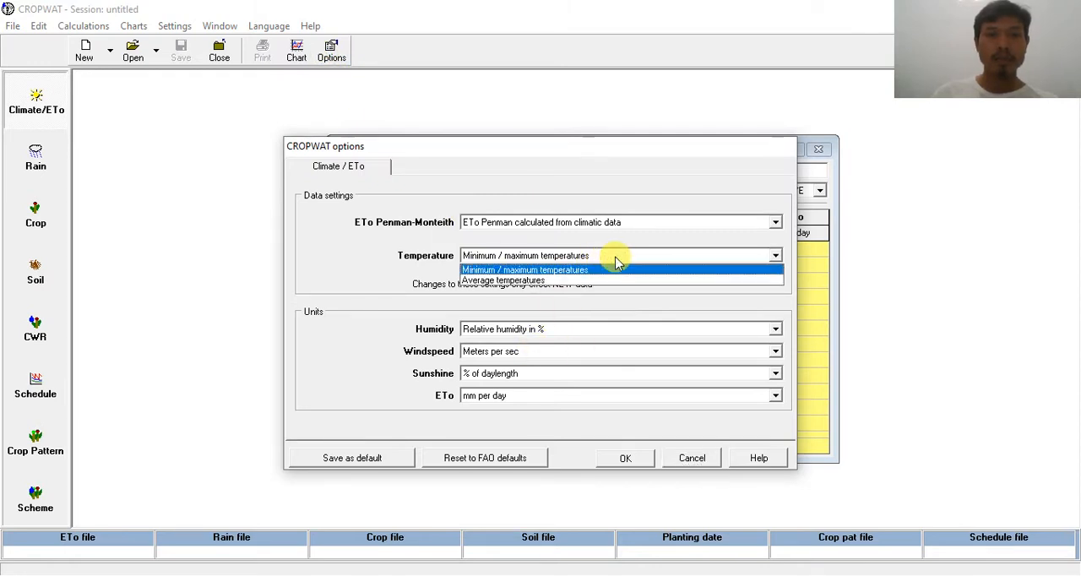
{"action": "left_click", "coordinate": [615, 258]}
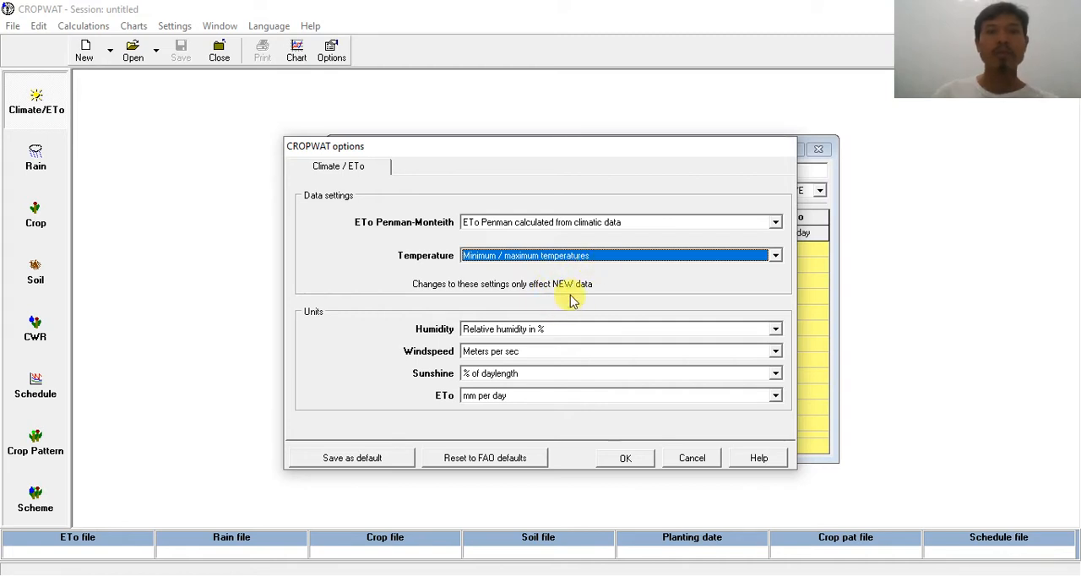
{"action": "left_click", "coordinate": [382, 461]}
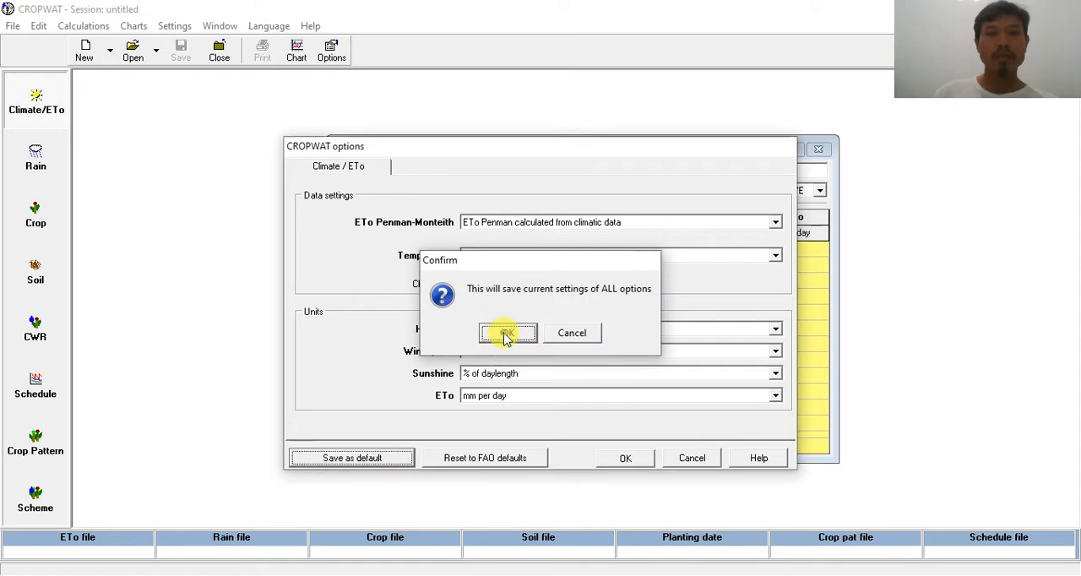
{"action": "left_click", "coordinate": [507, 332]}
{"action": "left_click", "coordinate": [619, 457]}
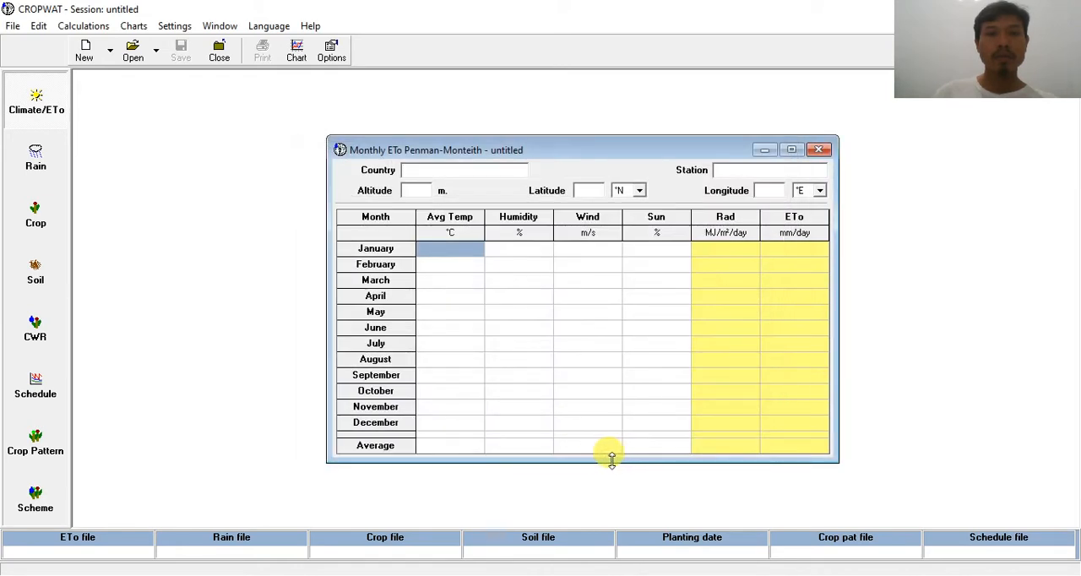
Step: Create a new monthly Penman-Monteith ETo table with the saved settings and move its window higher in the workspace
{"action": "left_click", "coordinate": [85, 52]}
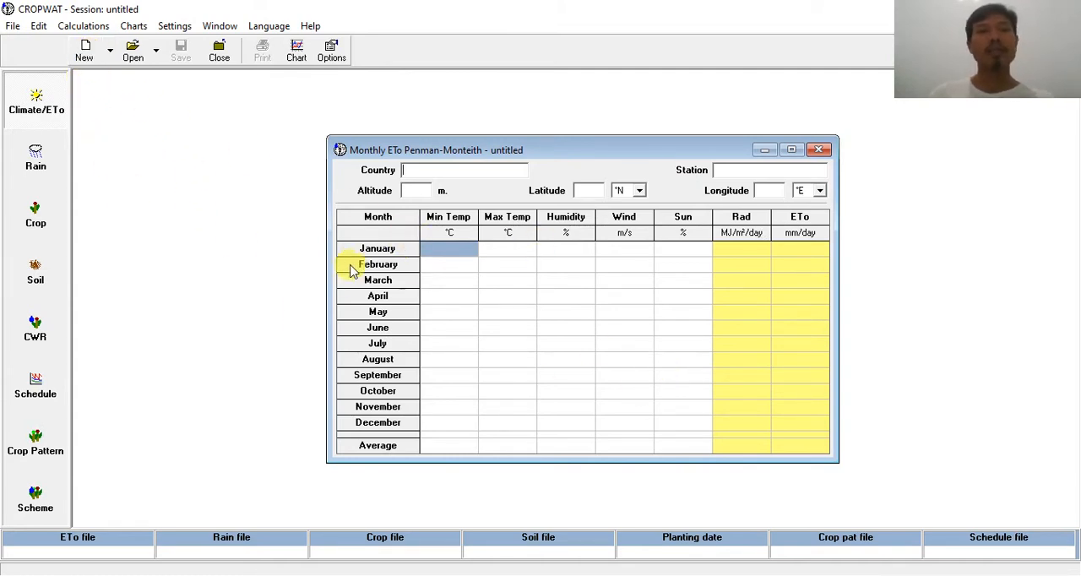
{"action": "left_click_drag", "start_coordinate": [606, 150], "coordinate": [524, 100]}
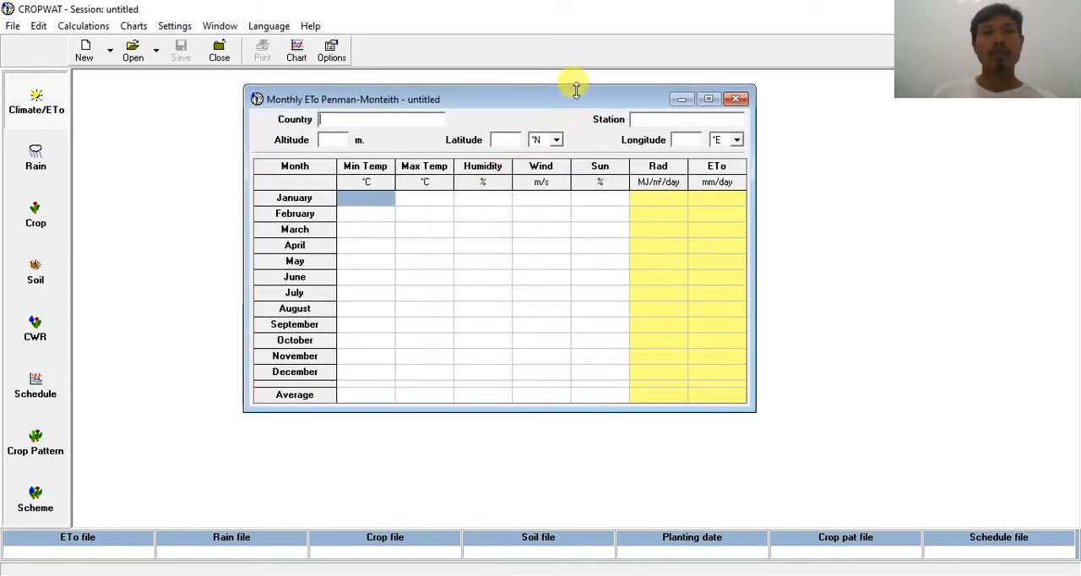
{"action": "left_click_drag", "start_coordinate": [589, 96], "coordinate": [652, 97]}
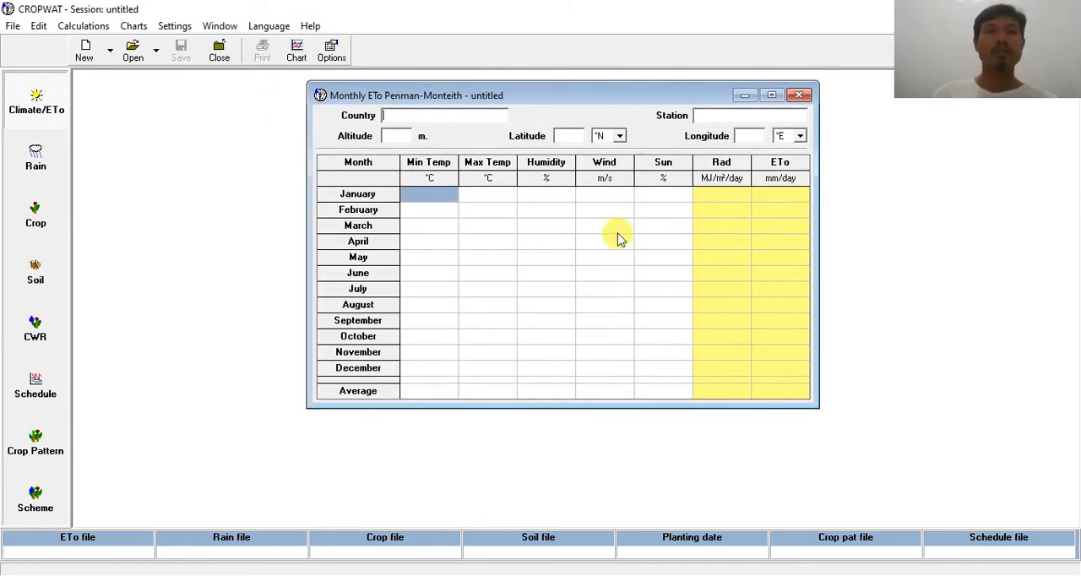
Step: Arrange CROPWAT and the Data Iklim Pomala workbook side by side at full height, with the whole monthly ETo table in view
{"action": "left_click_drag", "start_coordinate": [708, 26], "coordinate": [557, 122]}
{"action": "left_click_drag", "start_coordinate": [234, 19], "coordinate": [773, 23]}
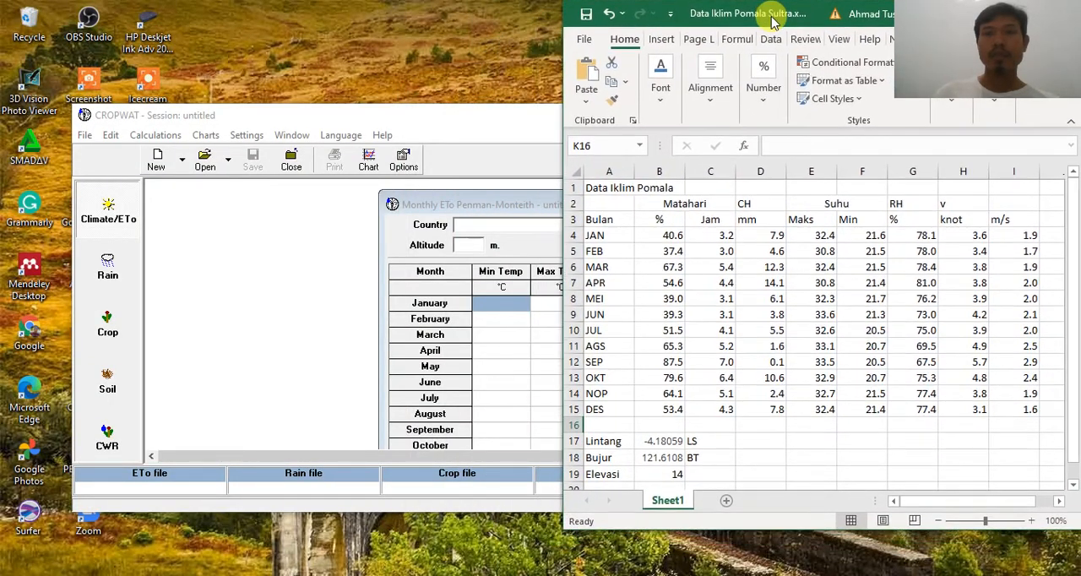
{"action": "left_click_drag", "start_coordinate": [779, 534], "coordinate": [774, 573]}
{"action": "mouse_move", "coordinate": [564, 270]}
{"action": "left_mouse_down"}
{"action": "mouse_move", "coordinate": [633, 268]}
{"action": "mouse_move", "coordinate": [571, 258]}
{"action": "left_mouse_up"}
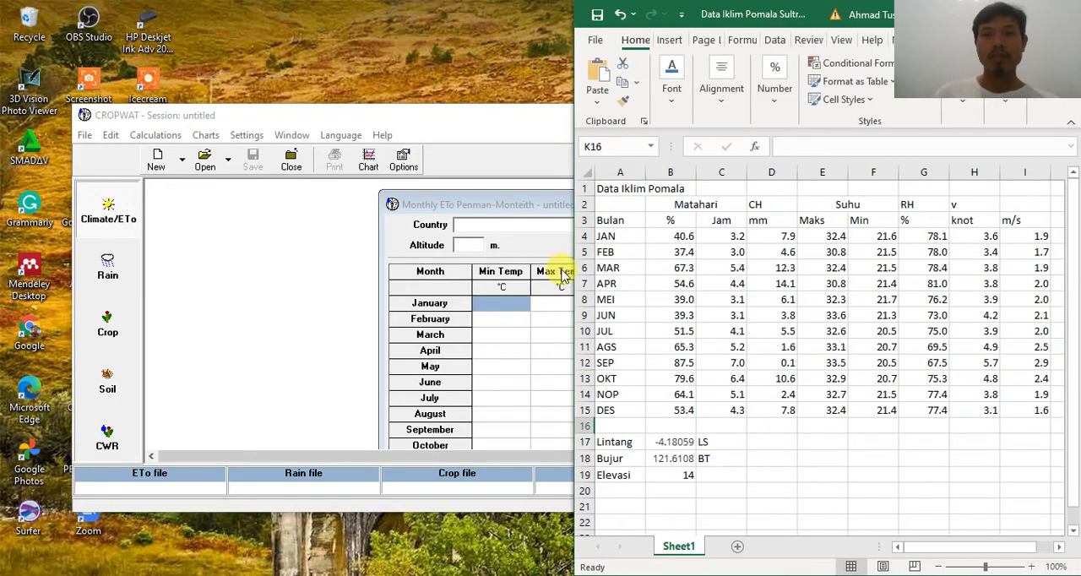
{"action": "left_click_drag", "start_coordinate": [476, 121], "coordinate": [399, 14]}
{"action": "left_click_drag", "start_coordinate": [801, 174], "coordinate": [563, 151]}
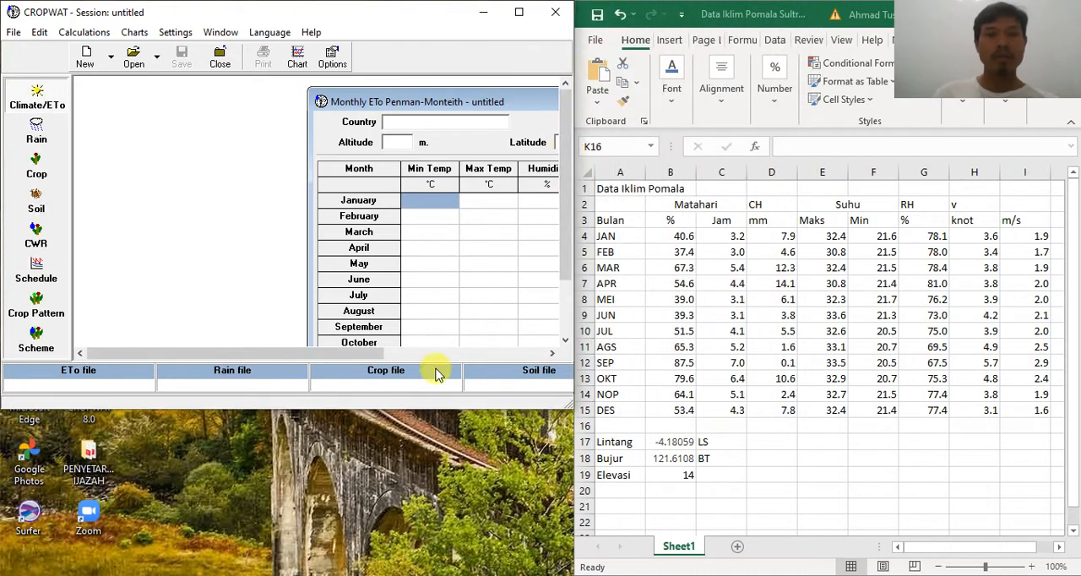
{"action": "left_click_drag", "start_coordinate": [439, 408], "coordinate": [423, 570]}
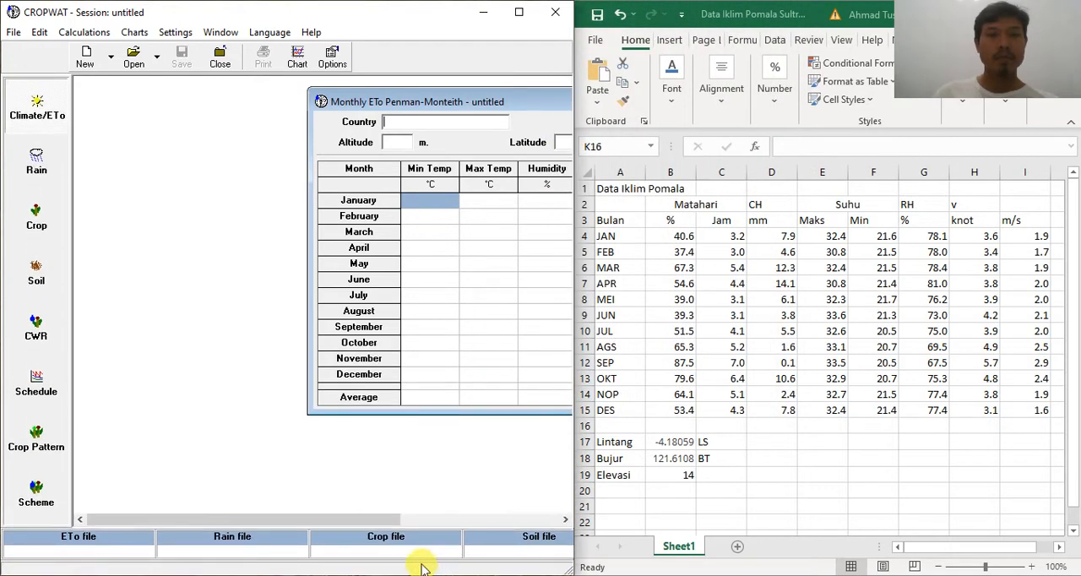
{"action": "left_click_drag", "start_coordinate": [430, 93], "coordinate": [205, 93]}
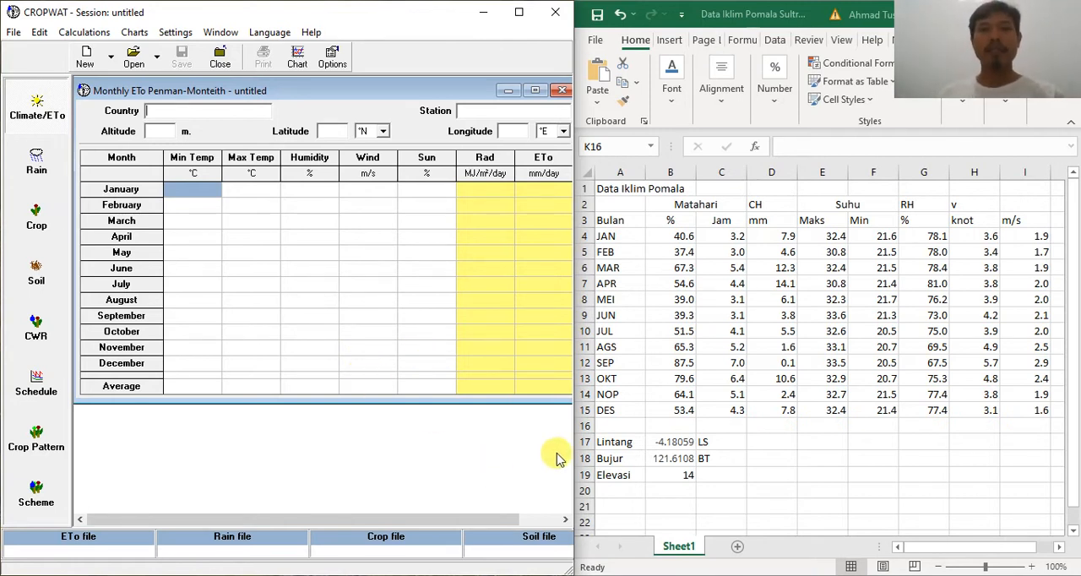
{"action": "left_click", "coordinate": [643, 230]}
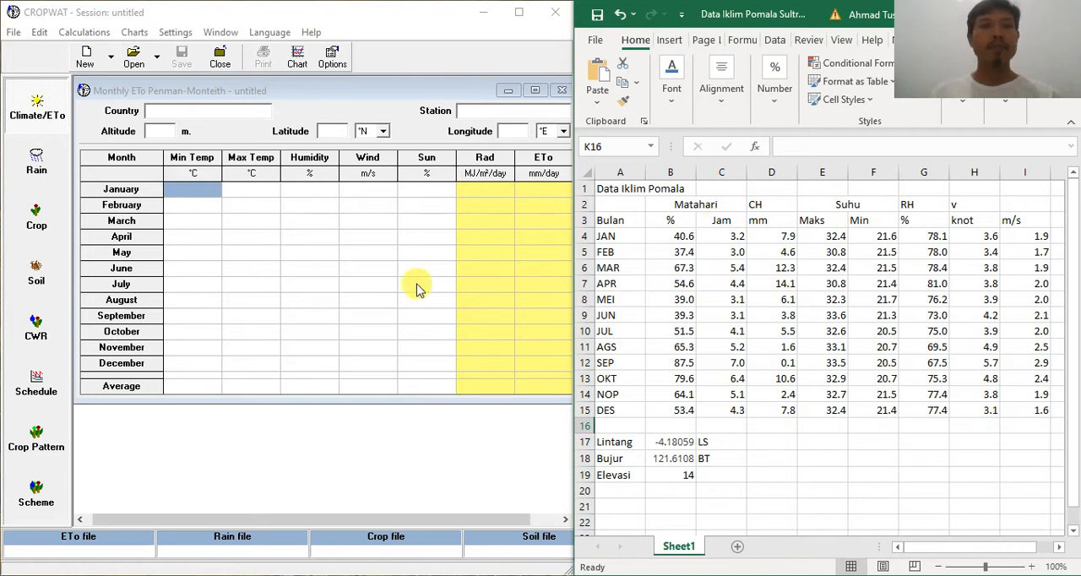
Step: Fill in country Indonesia, station Kolaka, altitude 14 m and latitude 4.18 °S for the monthly ETo table
{"action": "left_click", "coordinate": [224, 109]}
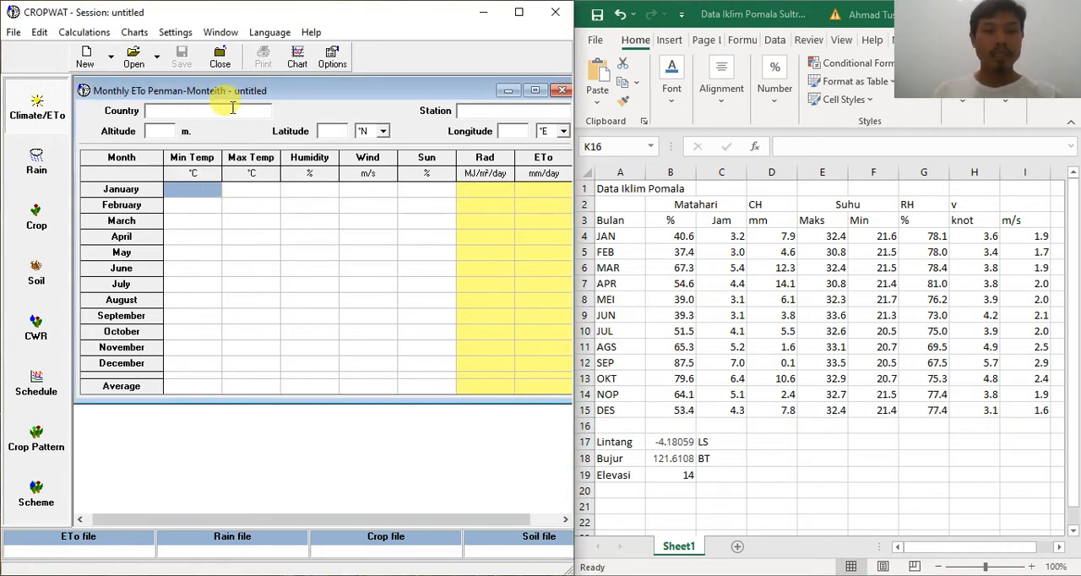
{"action": "type", "text": "Indonesia"}
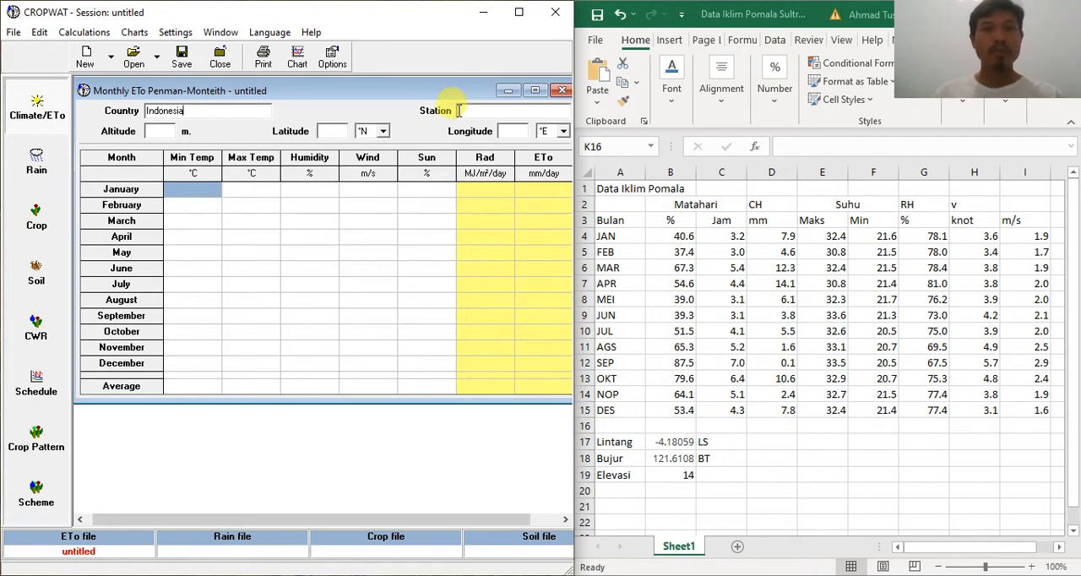
{"action": "type", "text": "Kolaka"}
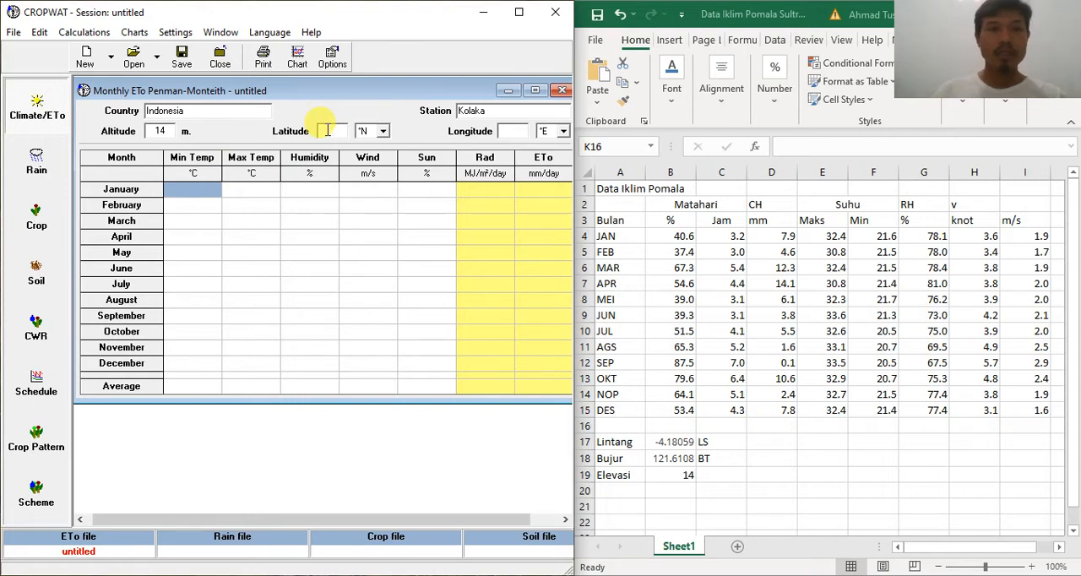
{"action": "left_click", "coordinate": [385, 134]}
{"action": "left_click", "coordinate": [372, 160]}
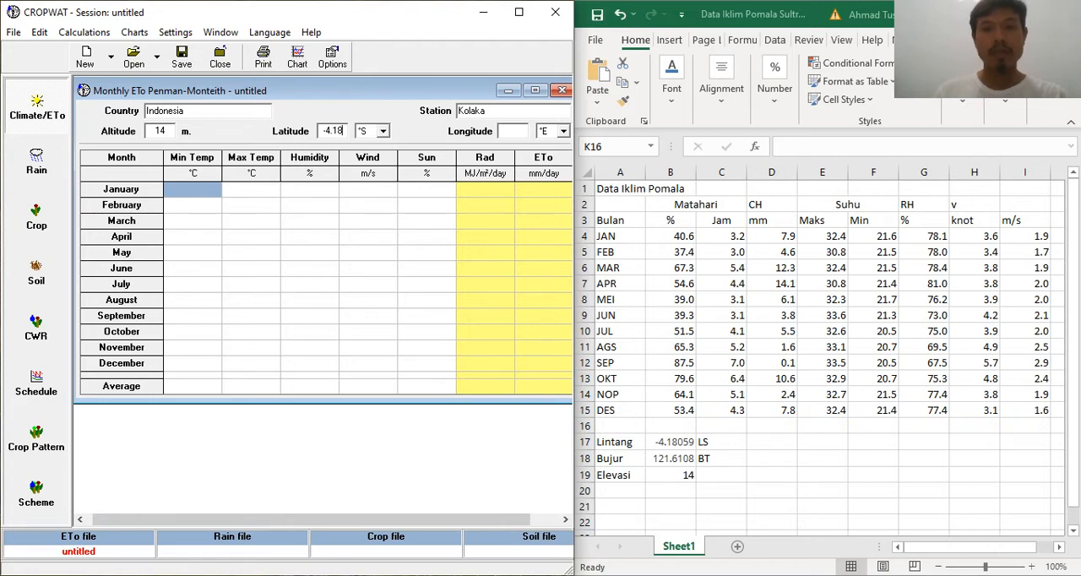
{"action": "left_click", "coordinate": [514, 133]}
{"action": "left_click", "coordinate": [545, 325]}
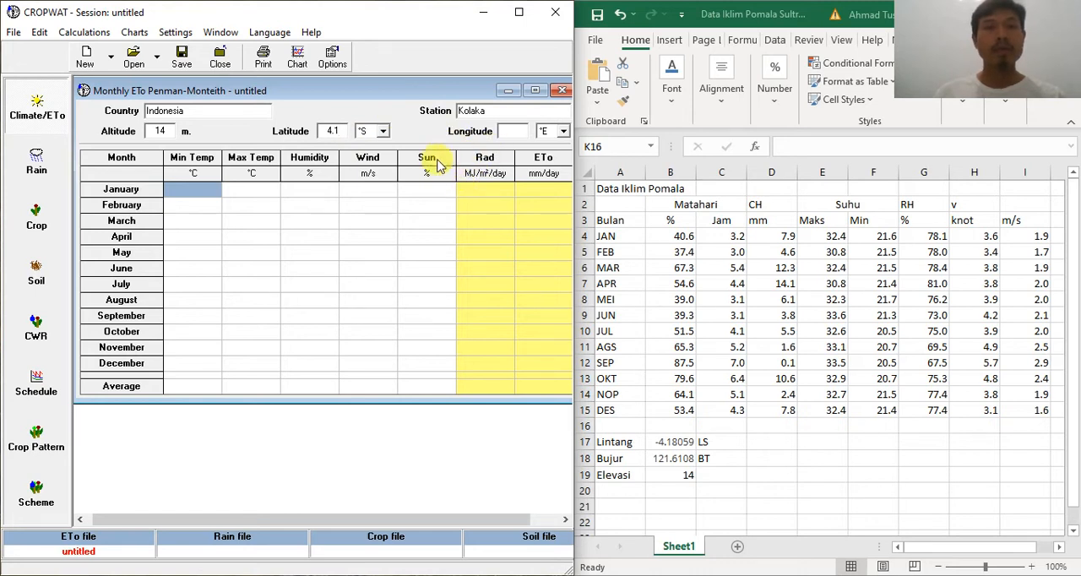
Step: Set the station's longitude to 121.6 °E
{"action": "left_click", "coordinate": [508, 134]}
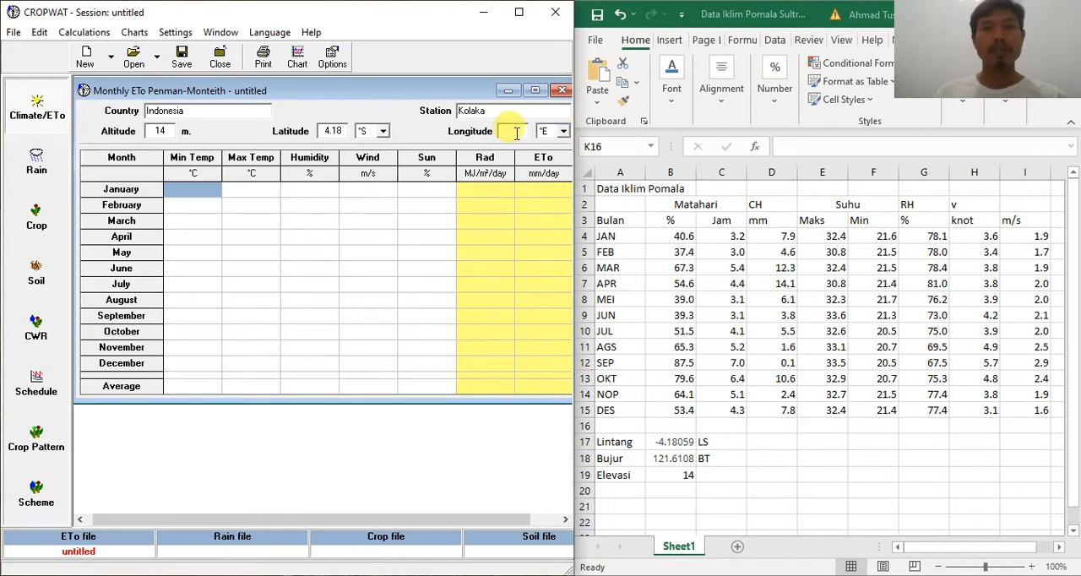
{"action": "type", "text": "121.6"}
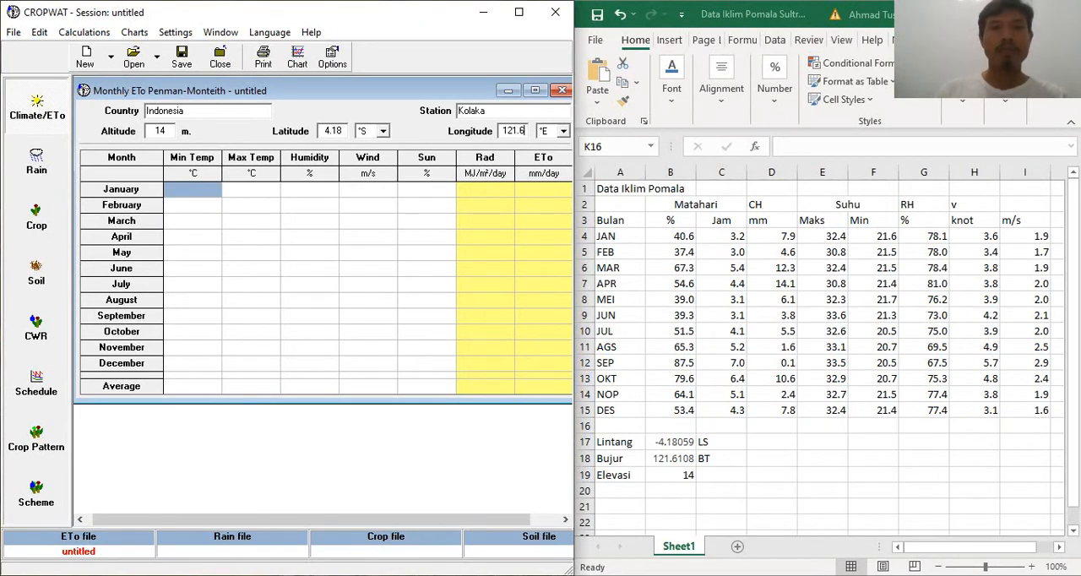
{"action": "left_click", "coordinate": [415, 207]}
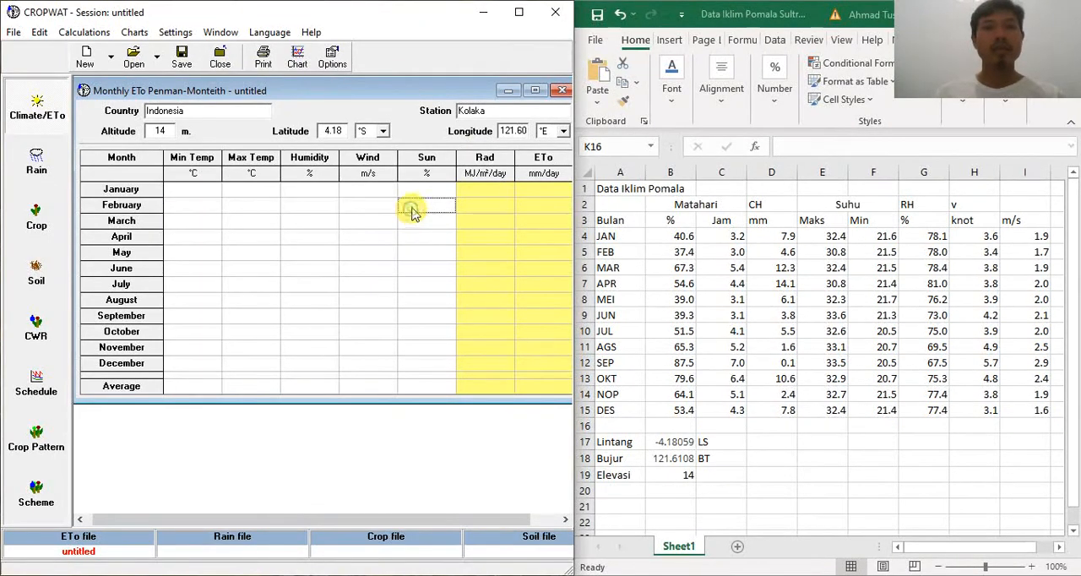
{"action": "left_click", "coordinate": [524, 131]}
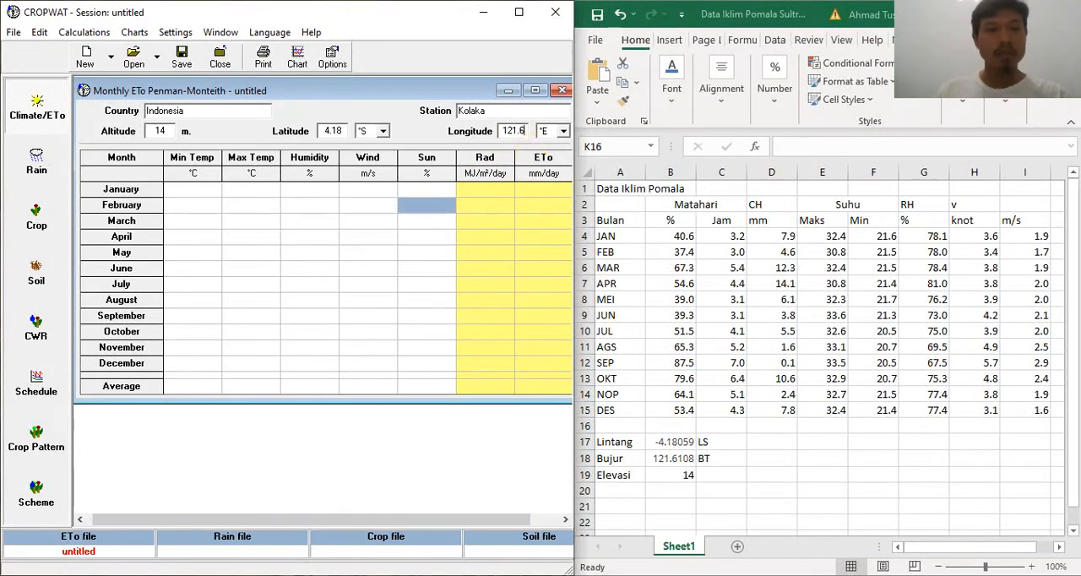
{"action": "left_click", "coordinate": [369, 207]}
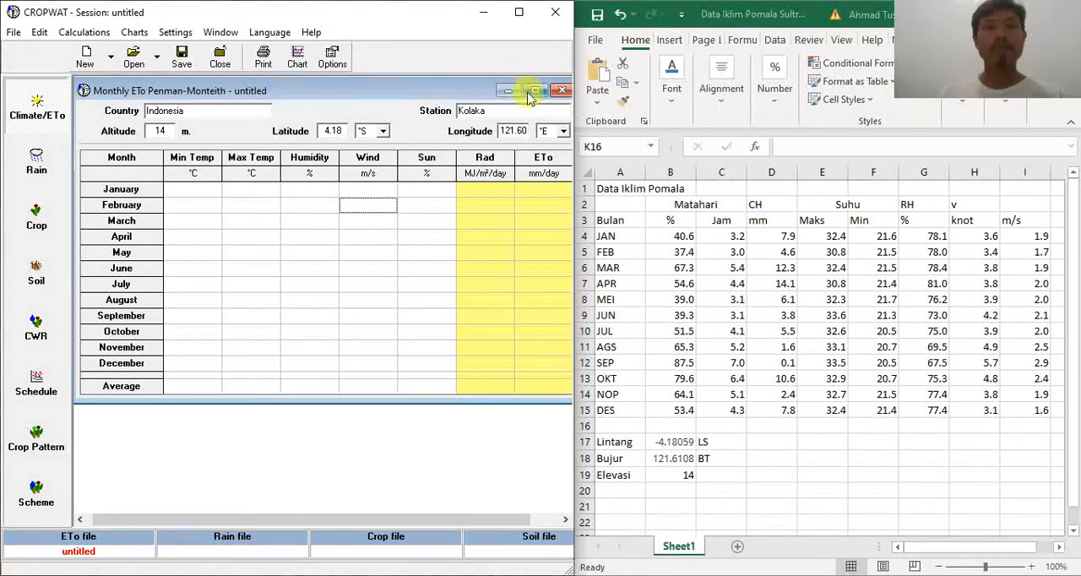
{"action": "left_click", "coordinate": [524, 129]}
{"action": "key", "text": "BackSpace"}
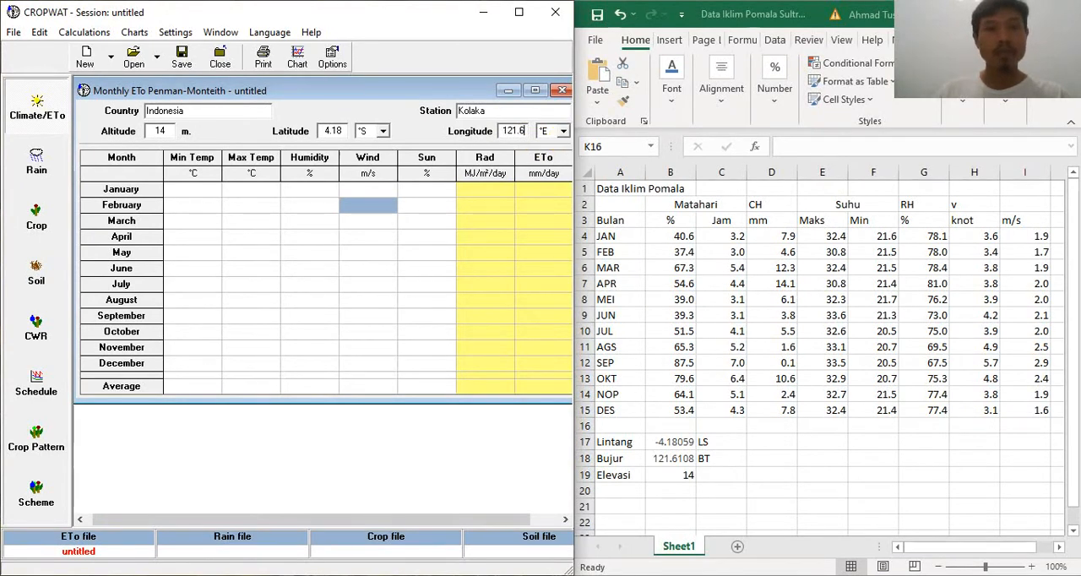
{"action": "left_click", "coordinate": [376, 254]}
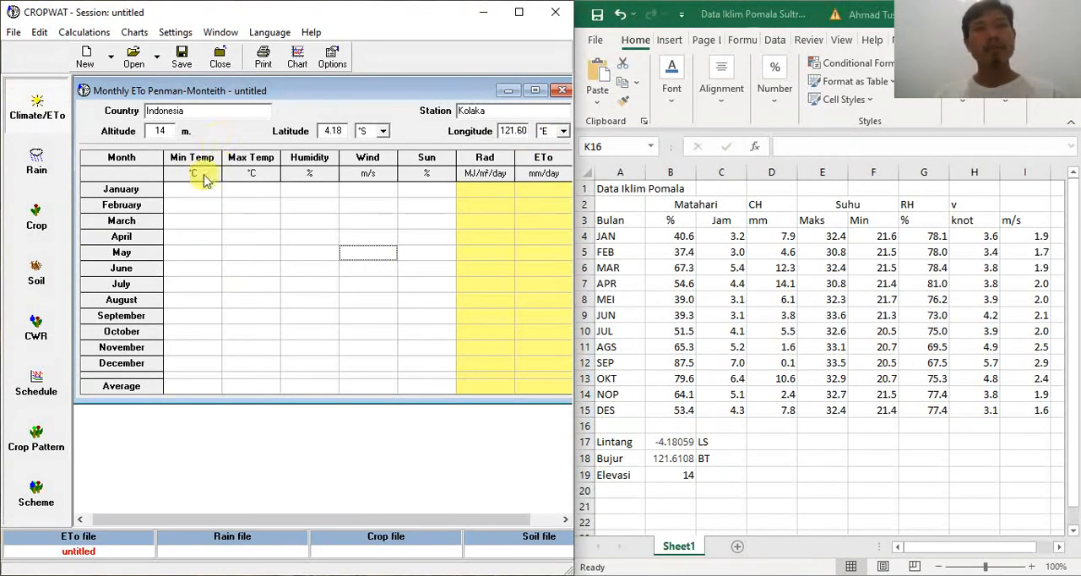
Step: Try to copy the monthly minimum temperatures F4:F15 from the workbook into the Min Temp column starting at January
{"action": "left_click", "coordinate": [175, 195]}
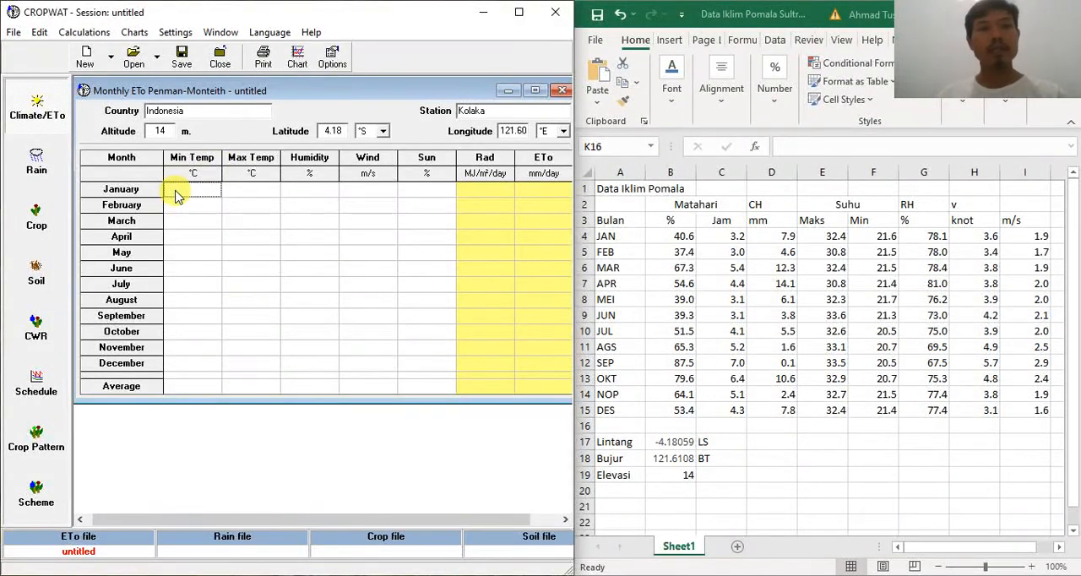
{"action": "left_click", "coordinate": [860, 250]}
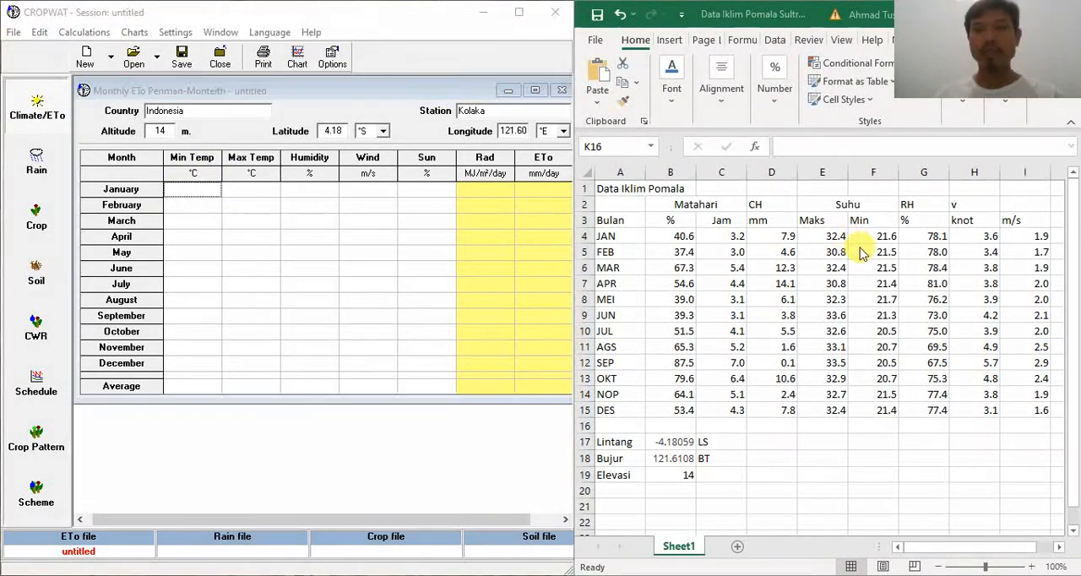
{"action": "left_click_drag", "start_coordinate": [872, 231], "coordinate": [869, 410]}
{"action": "right_click", "coordinate": [874, 245]}
{"action": "left_click", "coordinate": [905, 210]}
{"action": "left_click", "coordinate": [193, 189]}
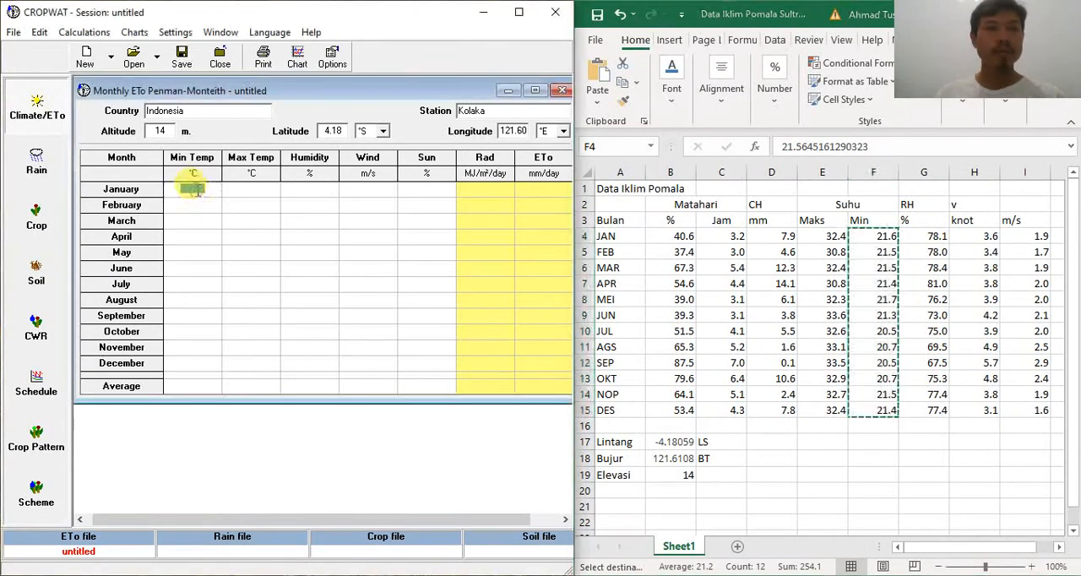
{"action": "right_click", "coordinate": [197, 194]}
{"action": "left_click", "coordinate": [235, 258]}
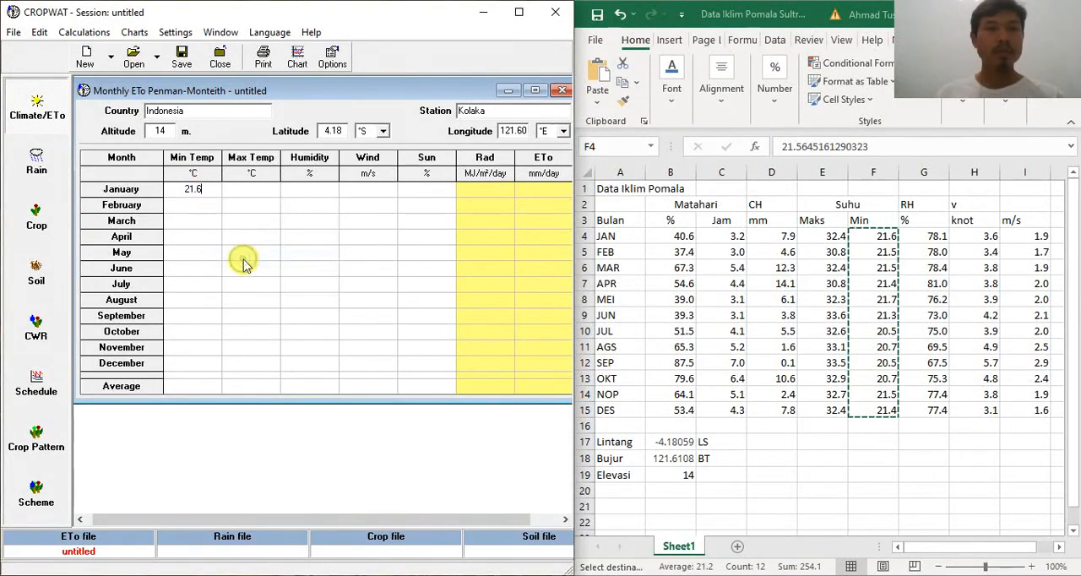
{"action": "left_click", "coordinate": [193, 207]}
Step: Enter January's minimum temperature as 21.6 °C and maximum temperature as 32.4 °C
{"action": "left_click", "coordinate": [200, 193]}
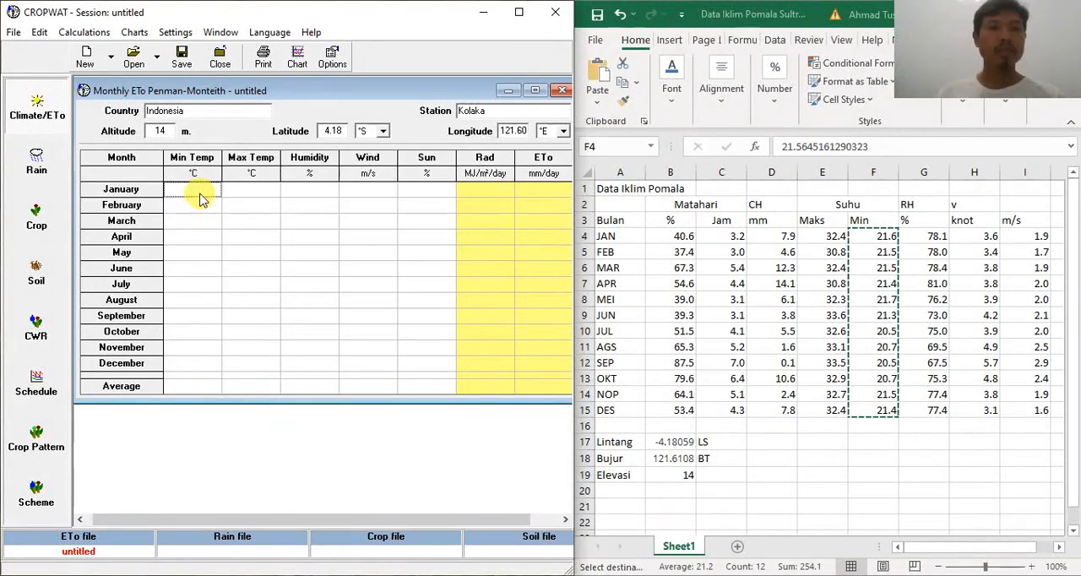
{"action": "type", "text": "21"}
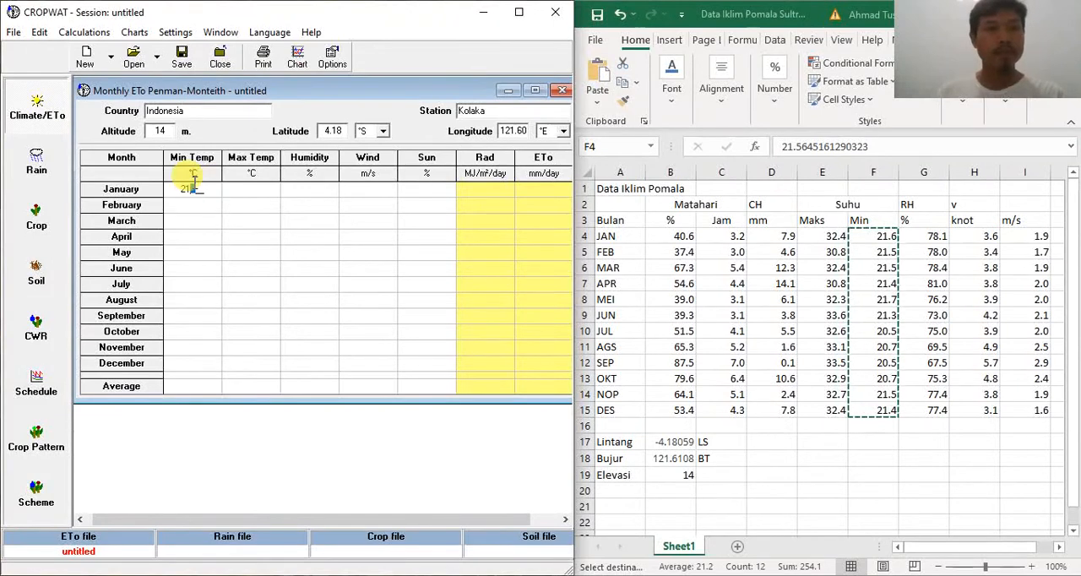
{"action": "type", "text": ".6"}
{"action": "key", "text": "Return"}
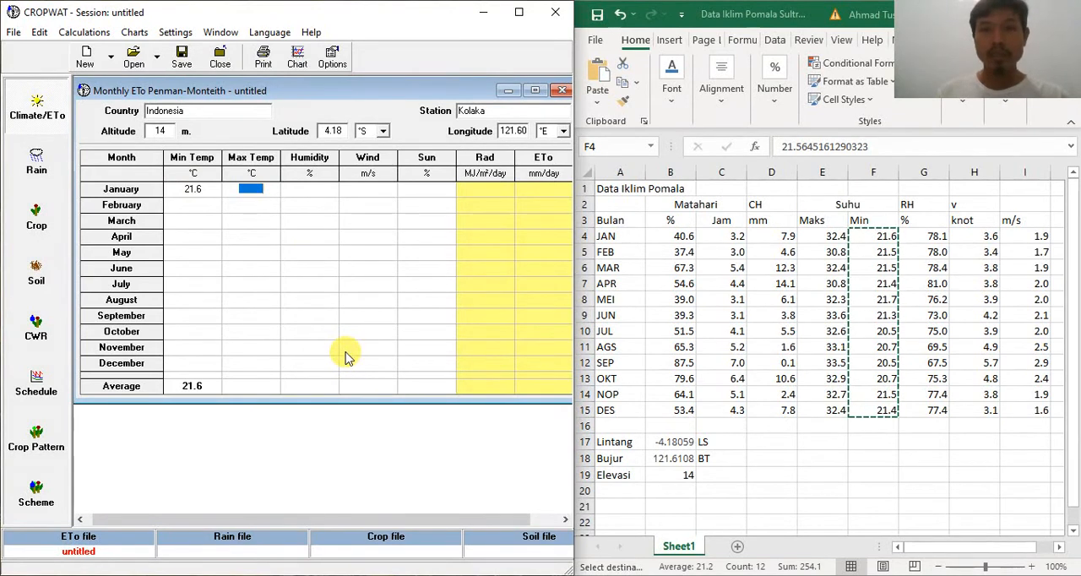
{"action": "type", "text": "32"}
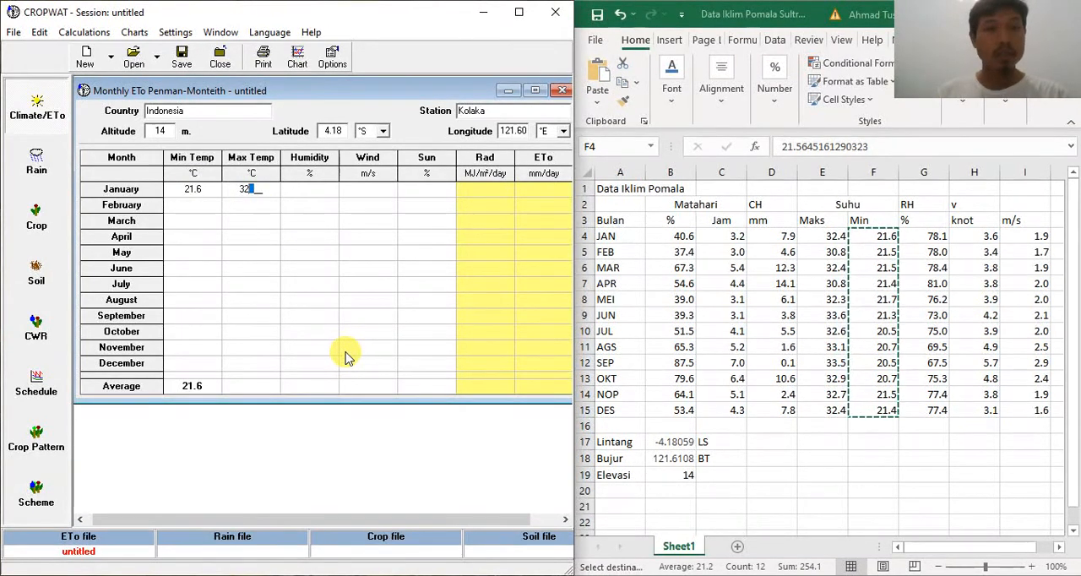
{"action": "type", "text": ".5"}
{"action": "key", "text": "BackSpace"}
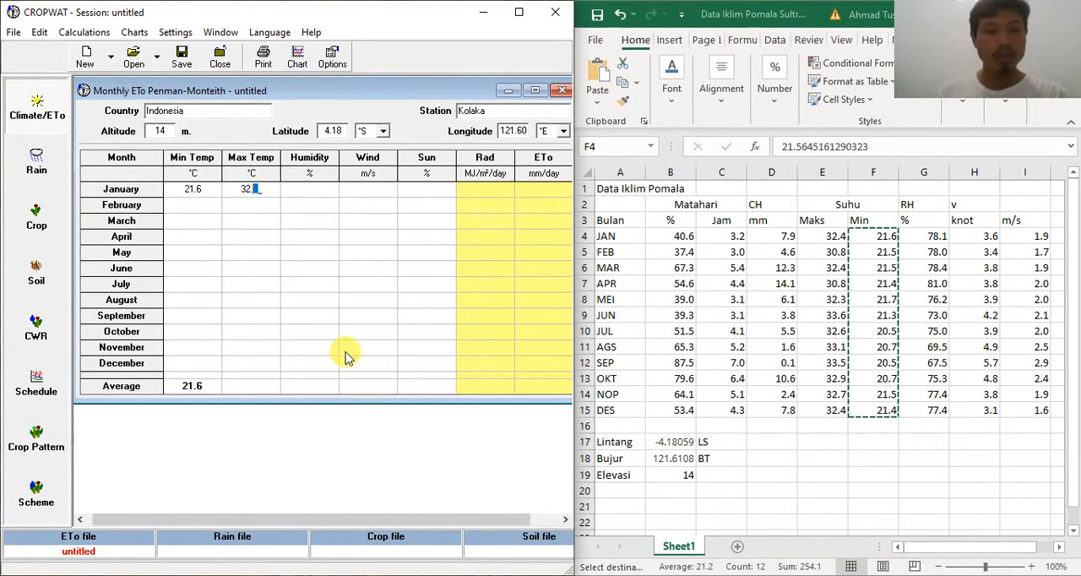
{"action": "type", "text": "4"}
{"action": "key", "text": "Tab"}
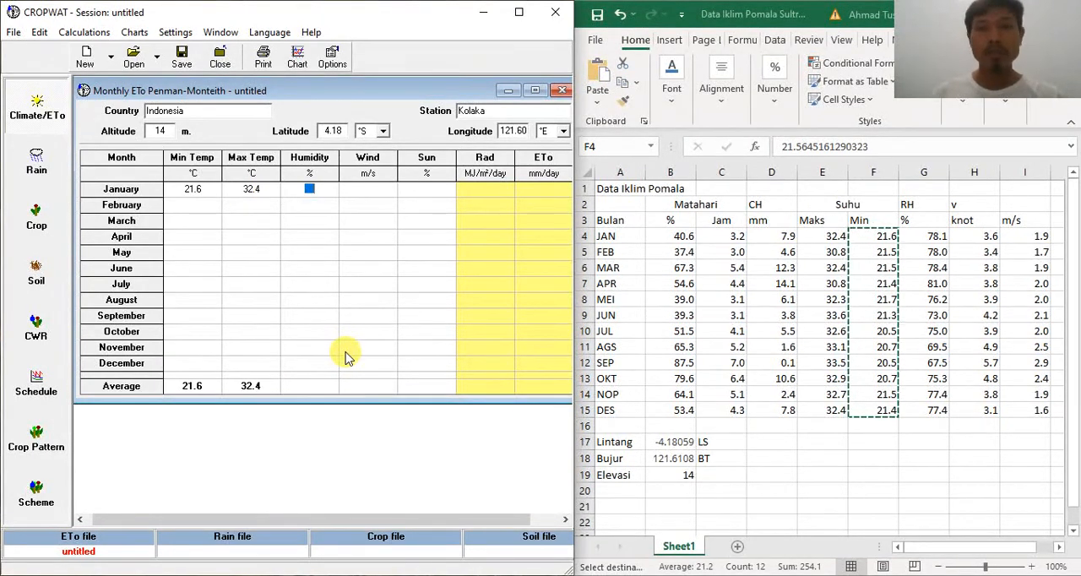
Step: Complete the January row with humidity 78 %, wind 1.9 m/s and sun 40 %
{"action": "type", "text": "78"}
{"action": "key", "text": "Return"}
{"action": "key", "text": "Tab"}
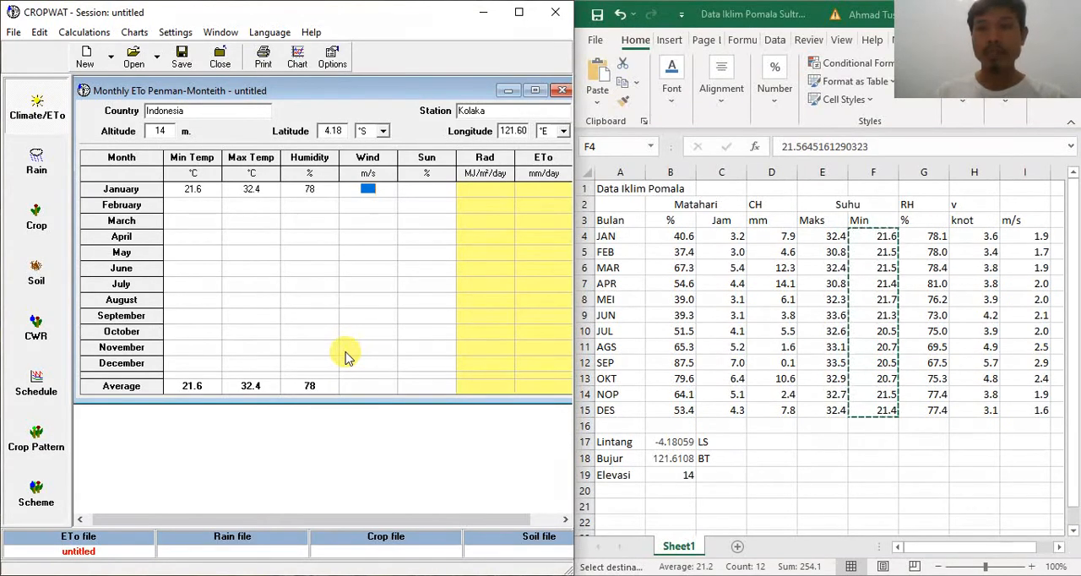
{"action": "type", "text": "1.9"}
{"action": "key", "text": "Tab"}
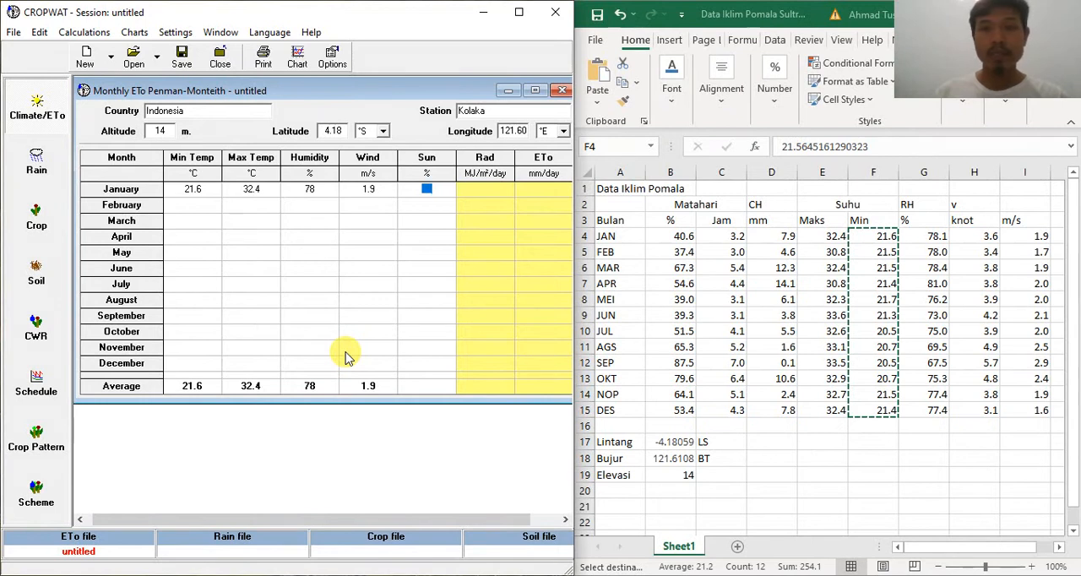
{"action": "type", "text": "40"}
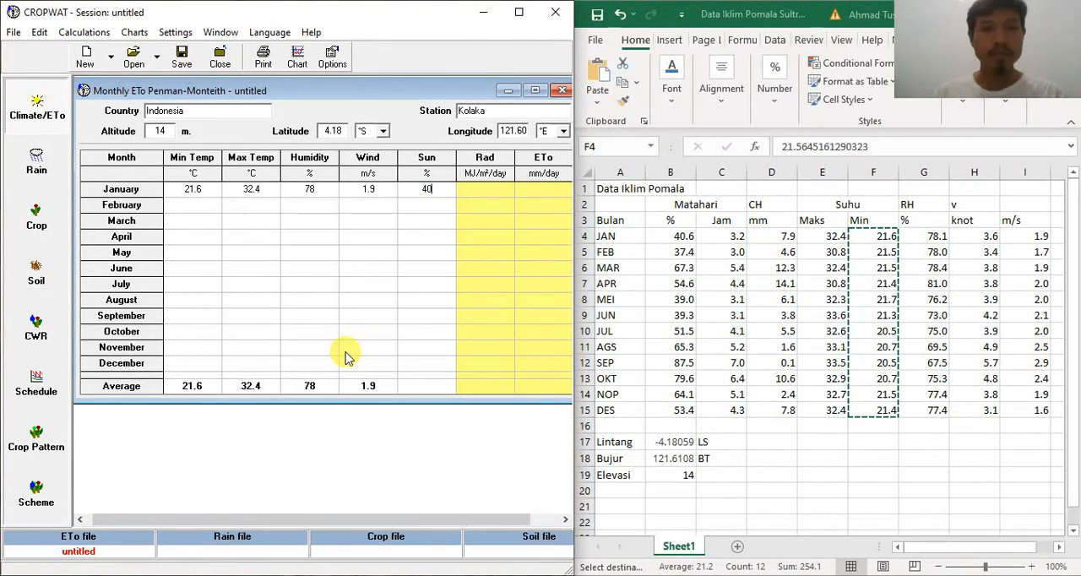
{"action": "key", "text": "Tab"}
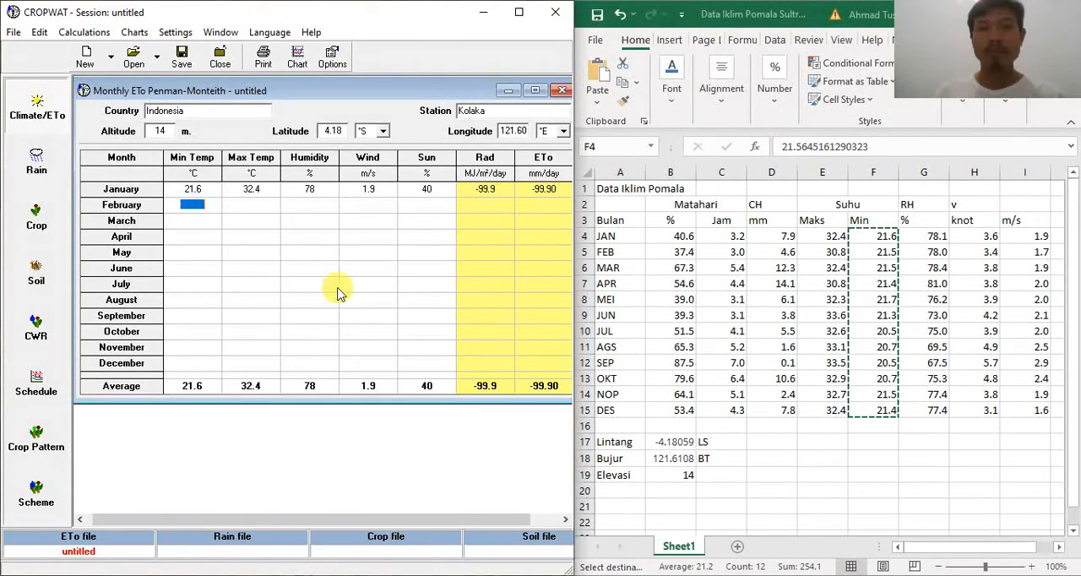
Step: Fill in the February row with min temp 21.5 °C, max temp 30.8 °C, humidity 78 %, wind 1.7 m/s and sun 37 %
{"action": "type", "text": "21.5"}
{"action": "key", "text": "Tab"}
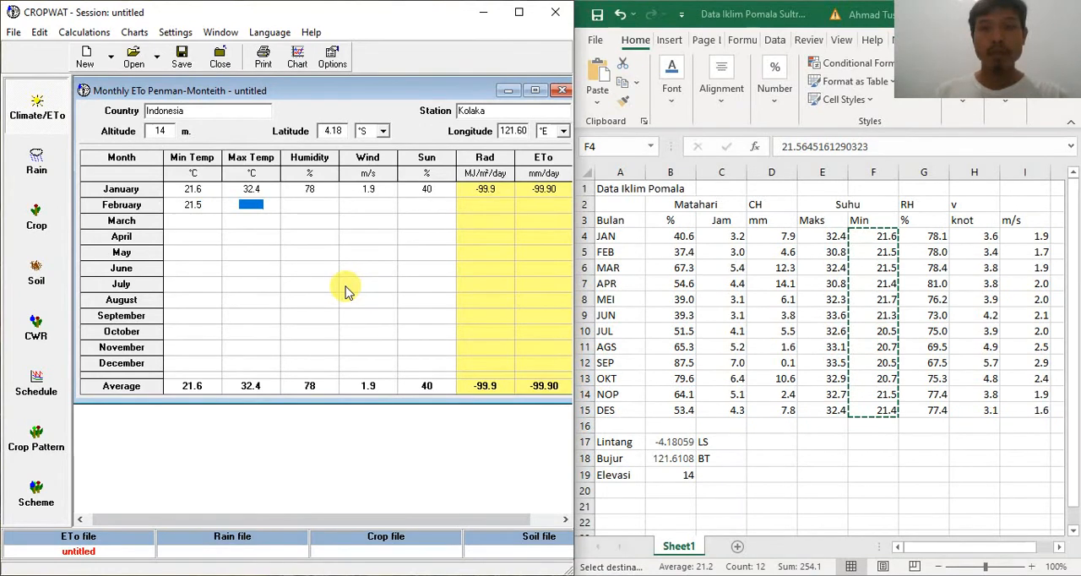
{"action": "type", "text": "30.8"}
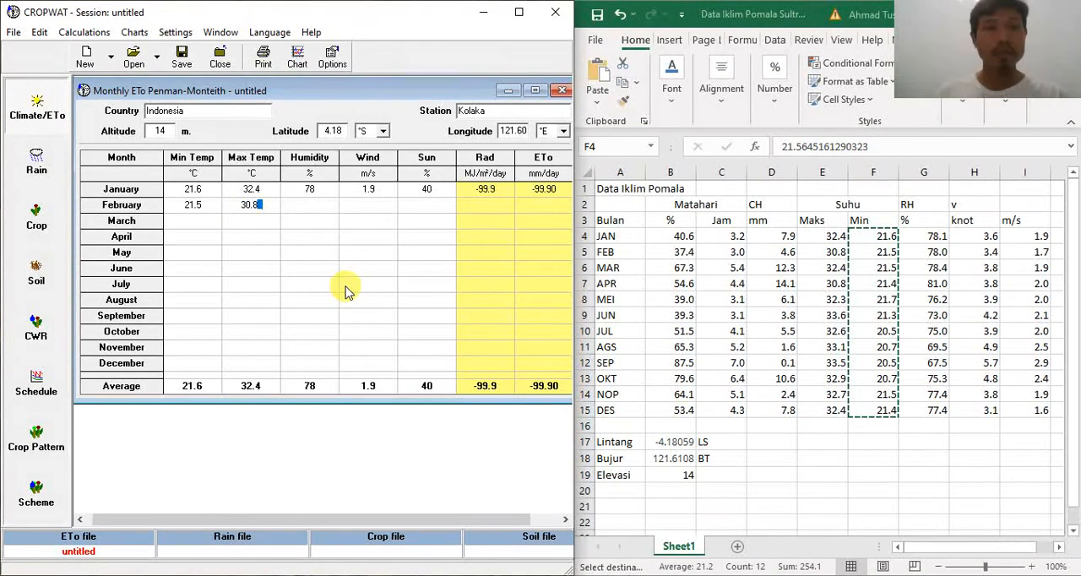
{"action": "key", "text": "Tab"}
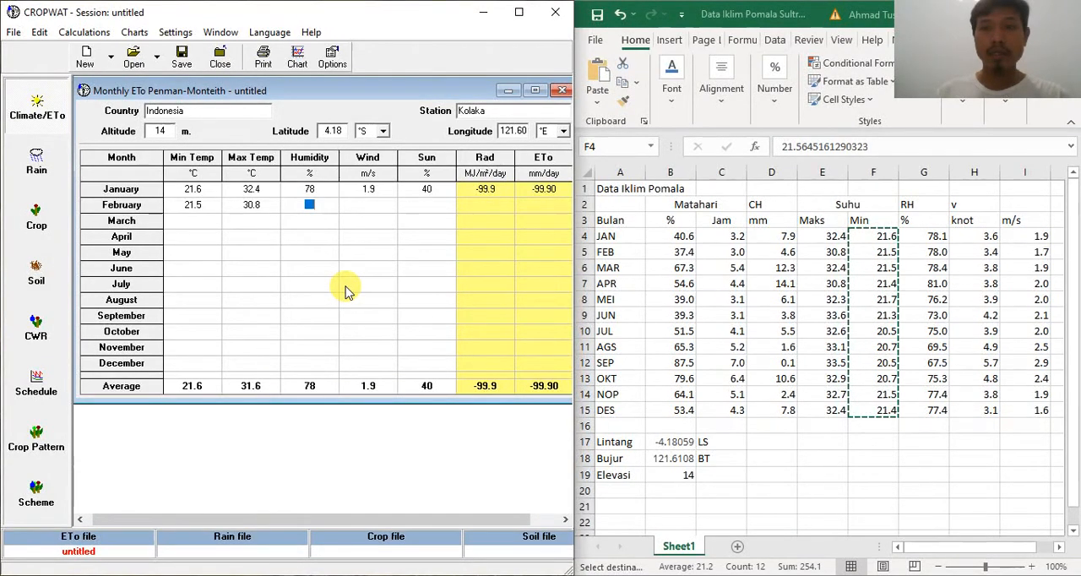
{"action": "type", "text": "78"}
{"action": "key", "text": "Return"}
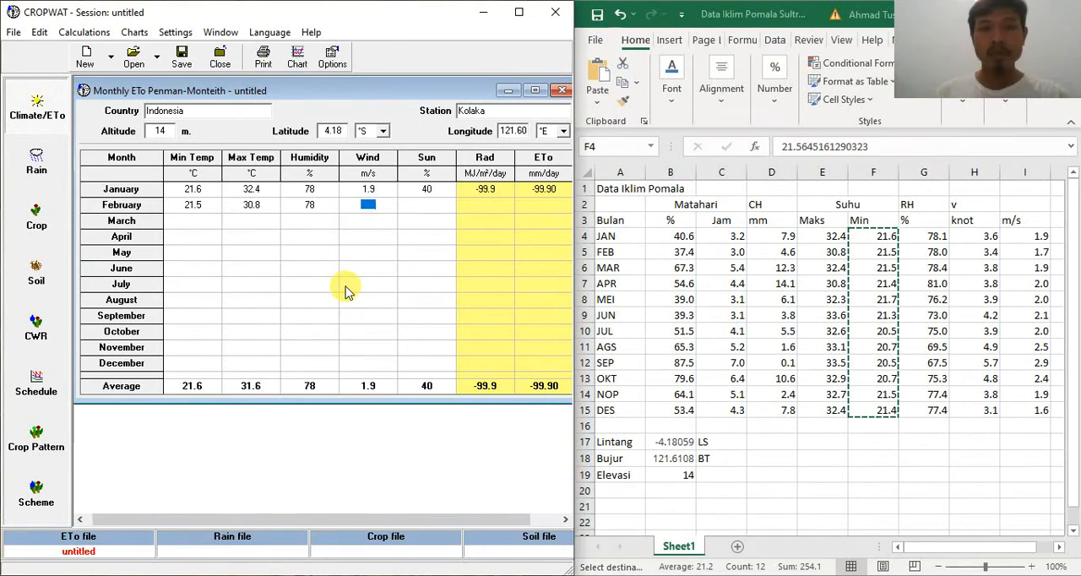
{"action": "type", "text": "1.7"}
{"action": "key", "text": "Return"}
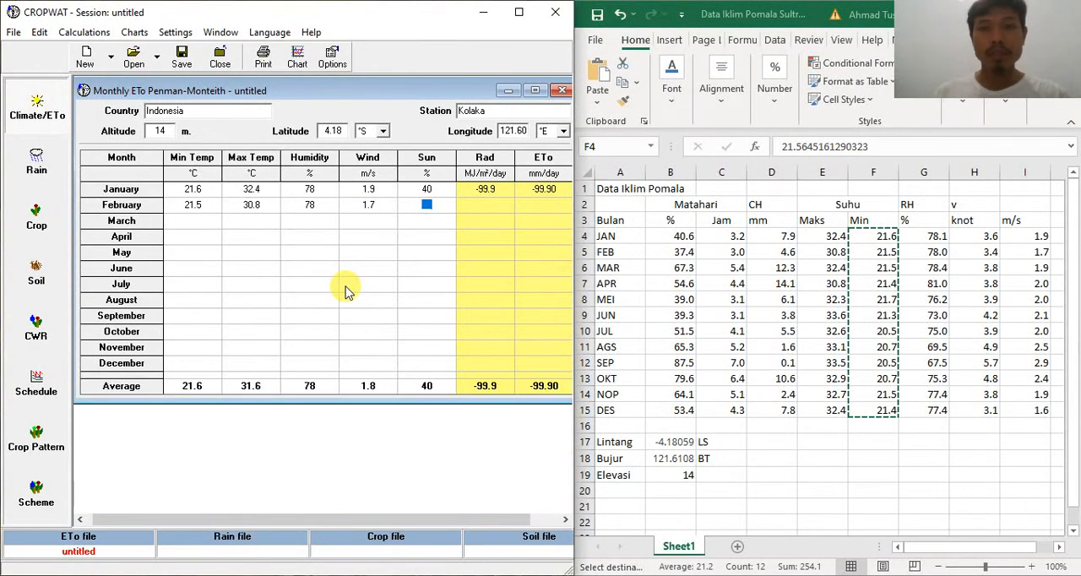
{"action": "type", "text": "37"}
{"action": "key", "text": "Return"}
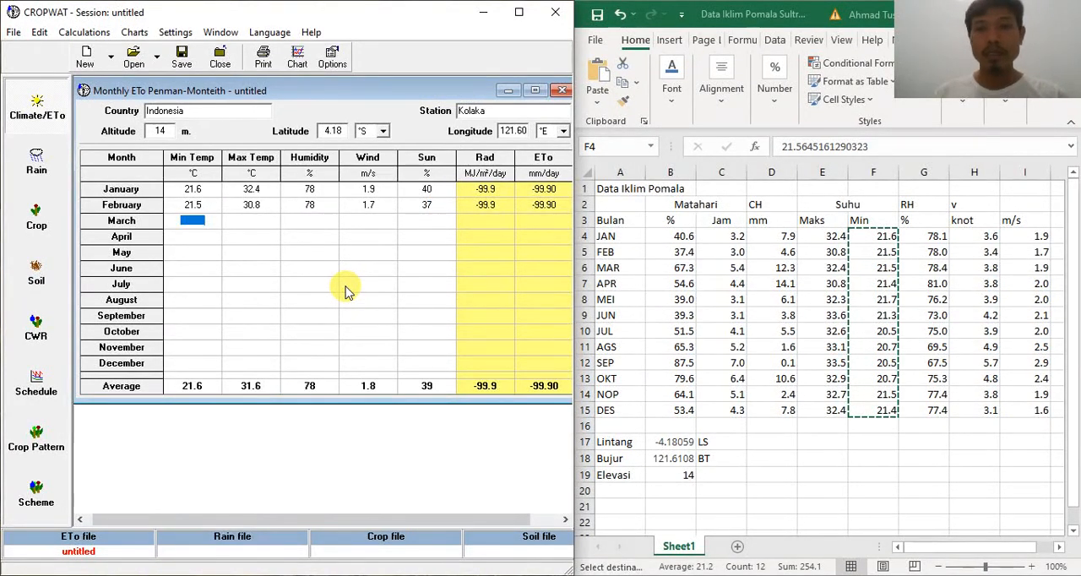
Step: Enter March's minimum temperature as 21.5 °C and maximum temperature as 32.4 °C
{"action": "type", "text": "21.5"}
{"action": "key", "text": "Return"}
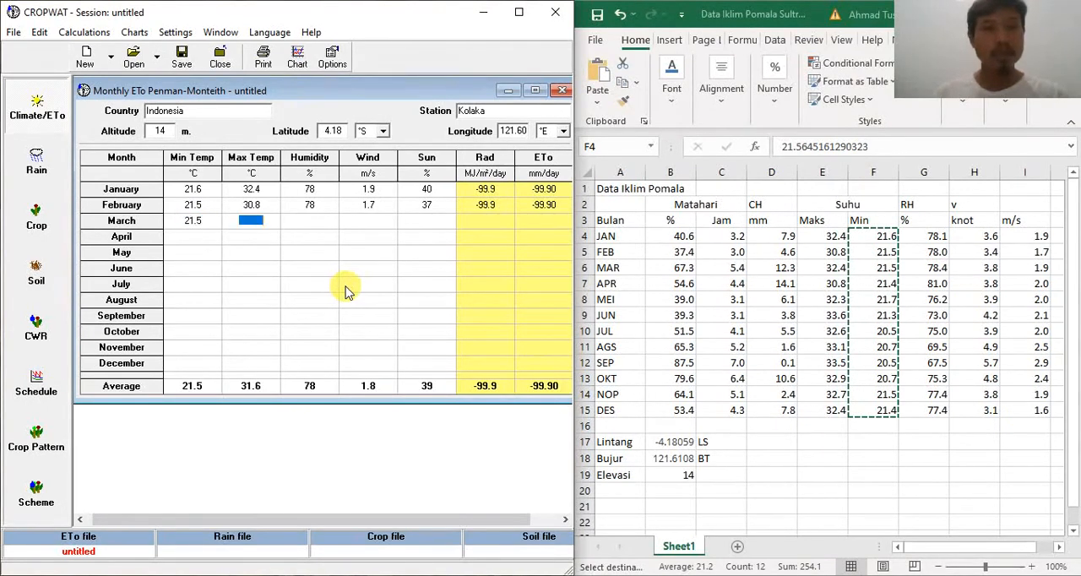
{"action": "type", "text": "32.4"}
{"action": "key", "text": "Return"}
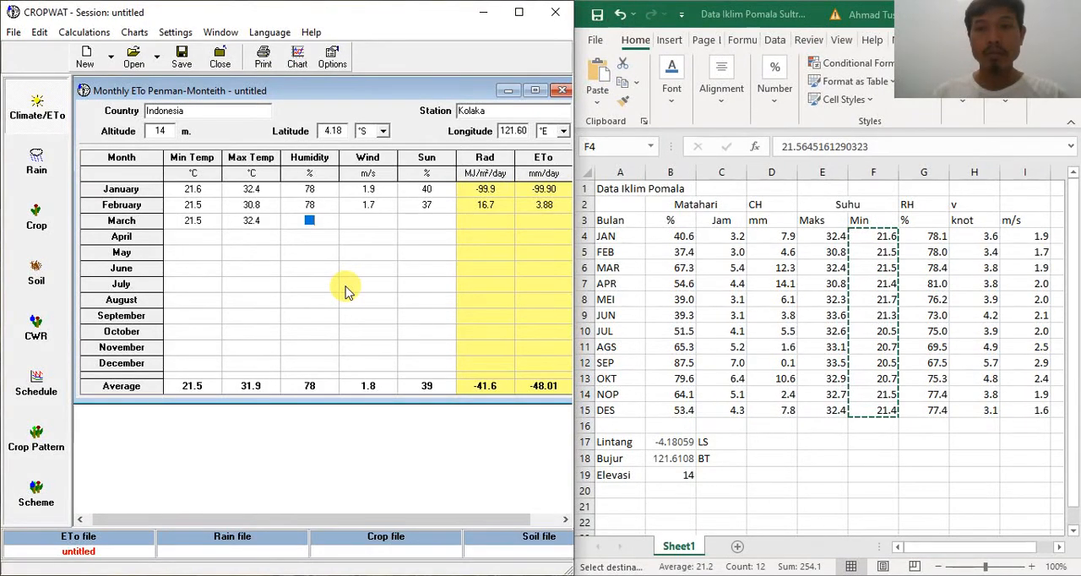
Step: Complete the March row with humidity 67 %, wind 1.9 m/s and sun 67 %
{"action": "type", "text": "67"}
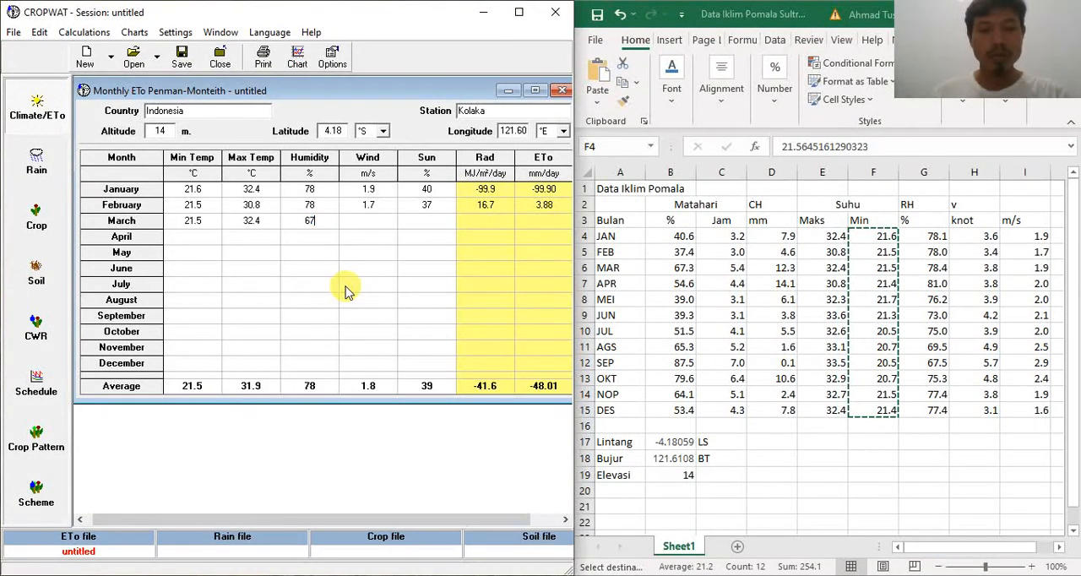
{"action": "key", "text": "Return"}
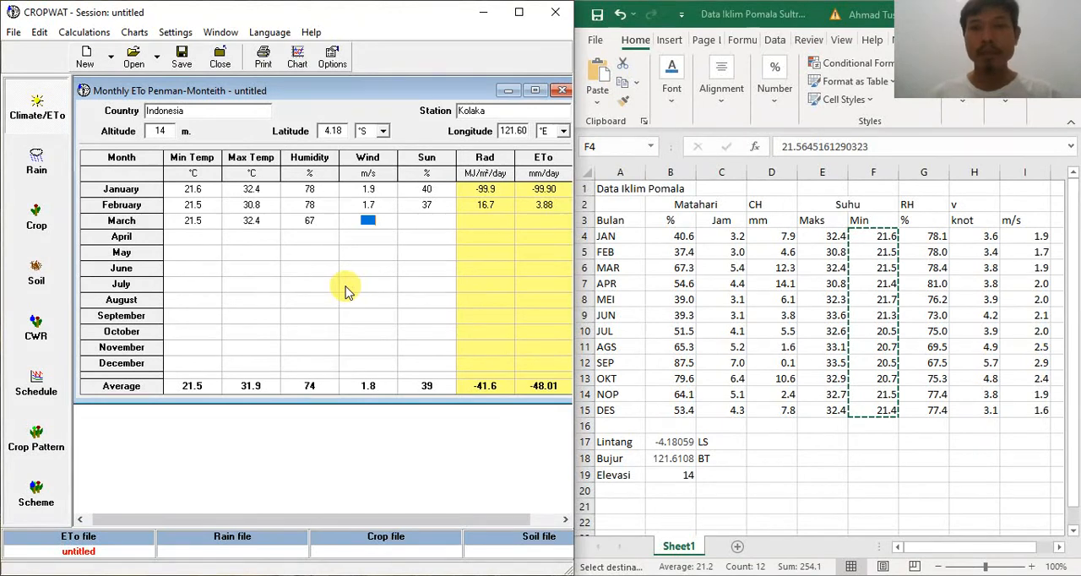
{"action": "type", "text": "3."}
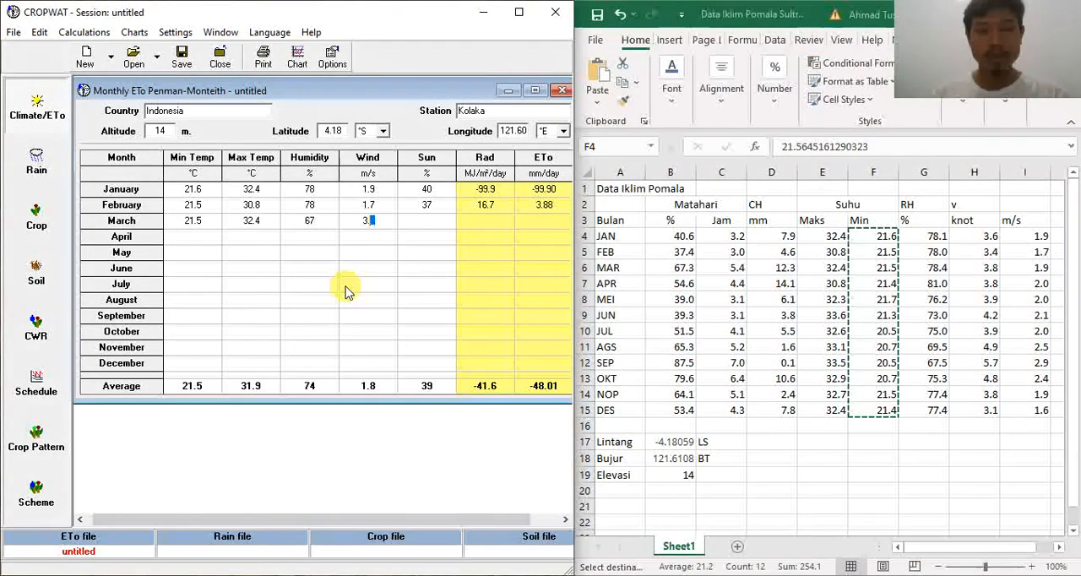
{"action": "key", "text": "BackSpace"}
{"action": "key", "text": "BackSpace"}
{"action": "type", "text": "1.9"}
{"action": "key", "text": "Tab"}
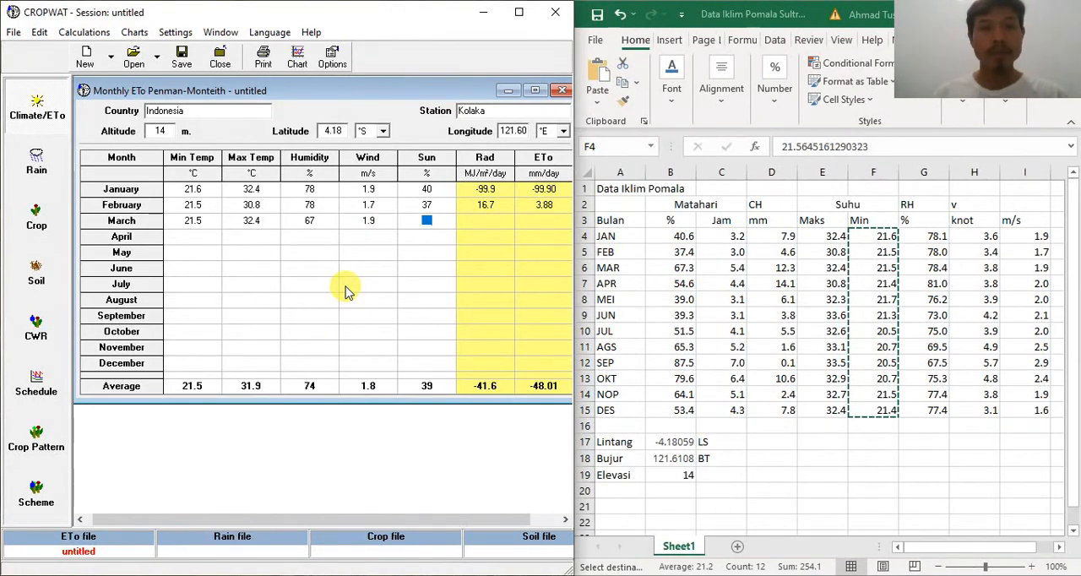
{"action": "type", "text": "67"}
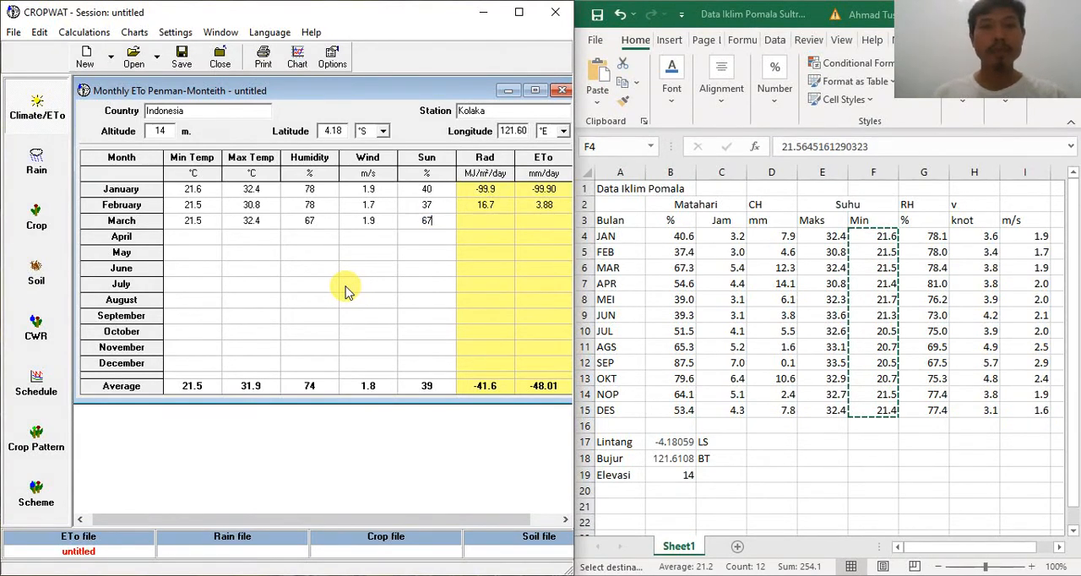
{"action": "key", "text": "Tab"}
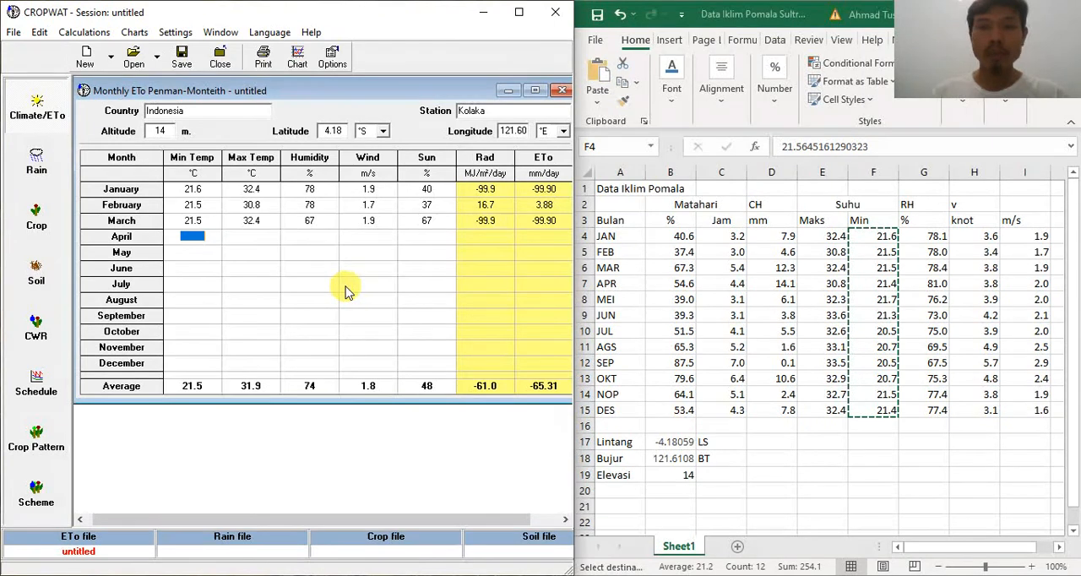
Step: Fill in the April row with min temp 21.4 °C, max temp 30.8 °C, humidity 81 %, wind 2.0 m/s and sun 54 %
{"action": "type", "text": "21.4"}
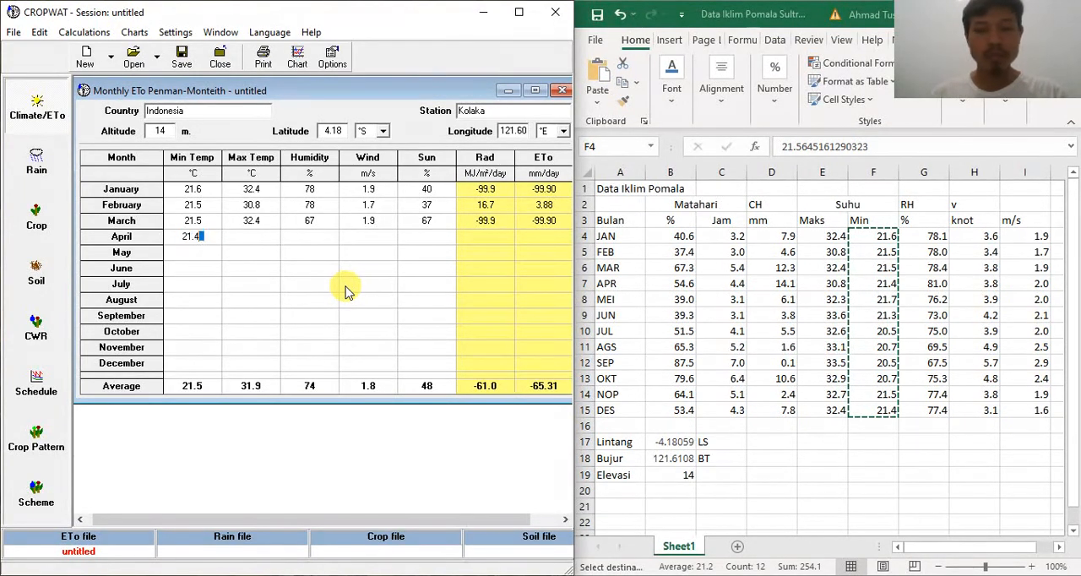
{"action": "key", "text": "Tab"}
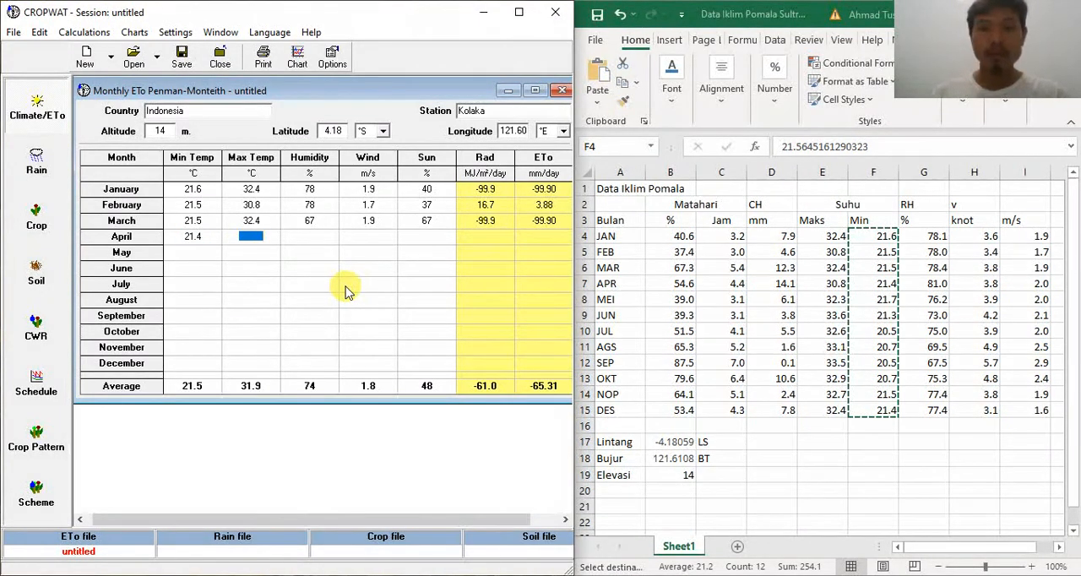
{"action": "type", "text": "30."}
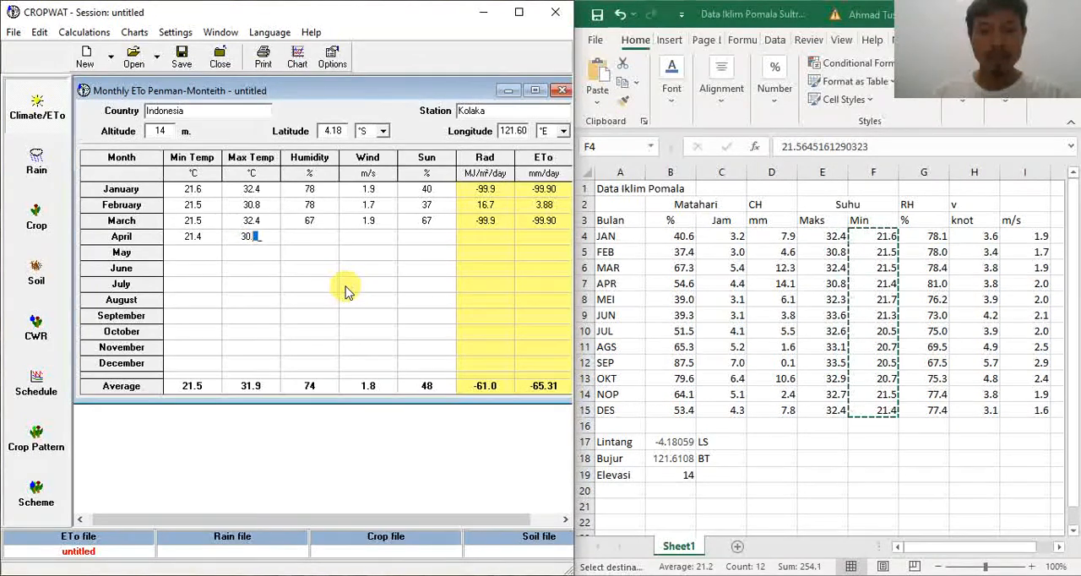
{"action": "type", "text": "8"}
{"action": "key", "text": "Tab"}
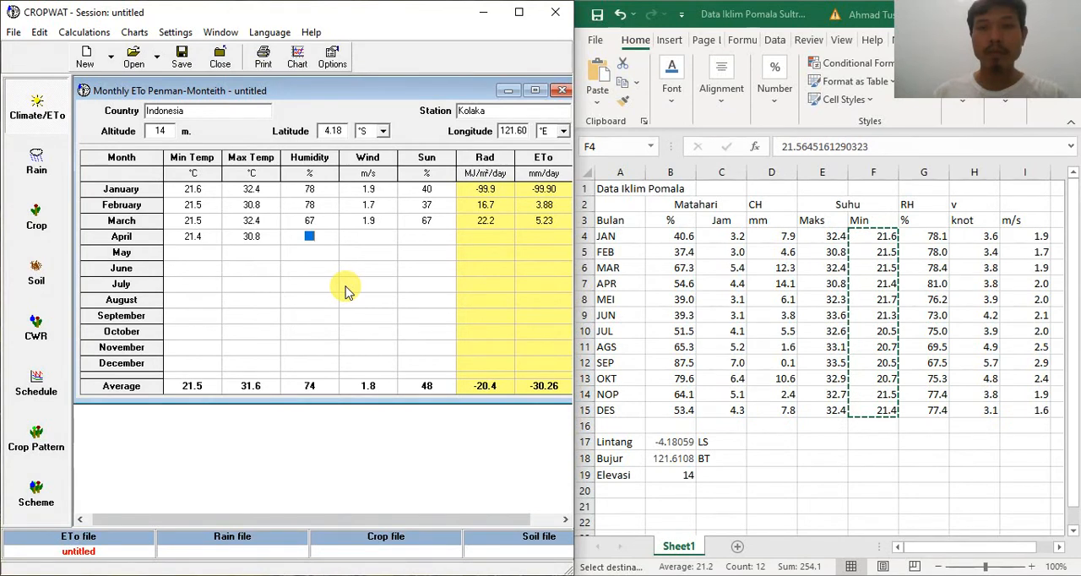
{"action": "type", "text": "81"}
{"action": "key", "text": "Tab"}
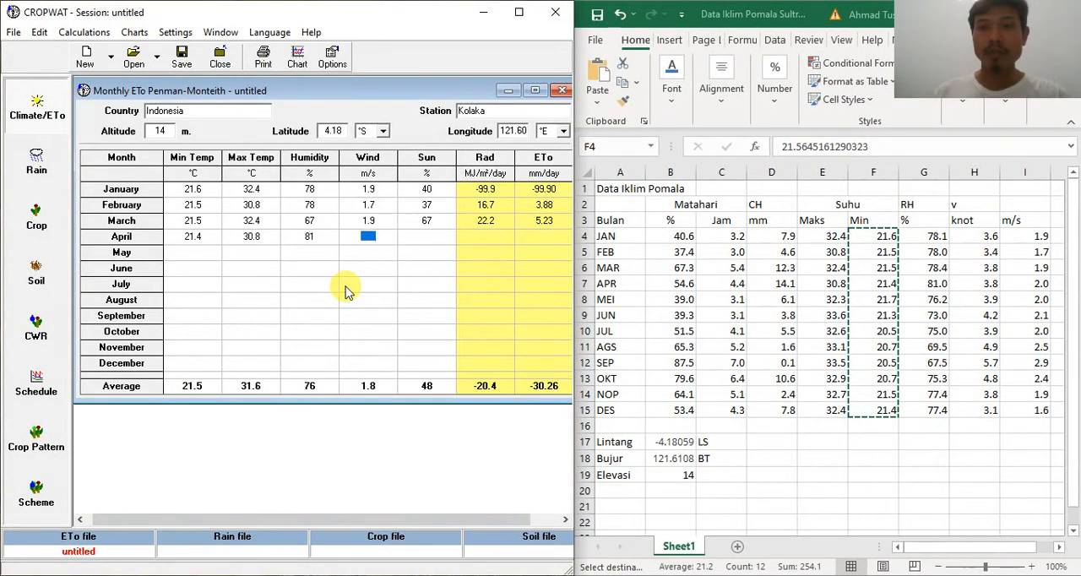
{"action": "type", "text": "2"}
{"action": "key", "text": "Tab"}
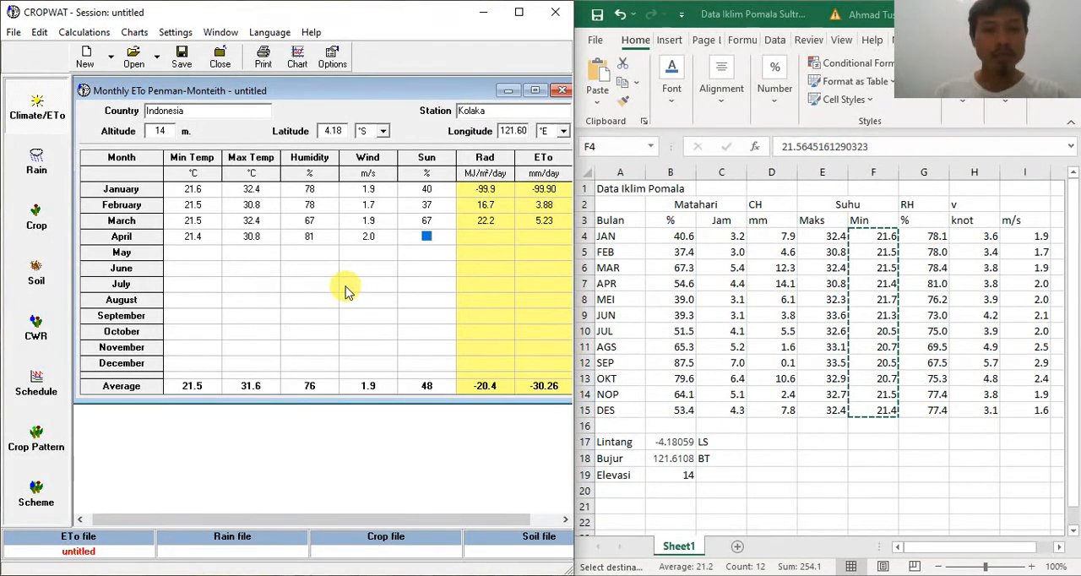
{"action": "type", "text": "54"}
{"action": "key", "text": "Tab"}
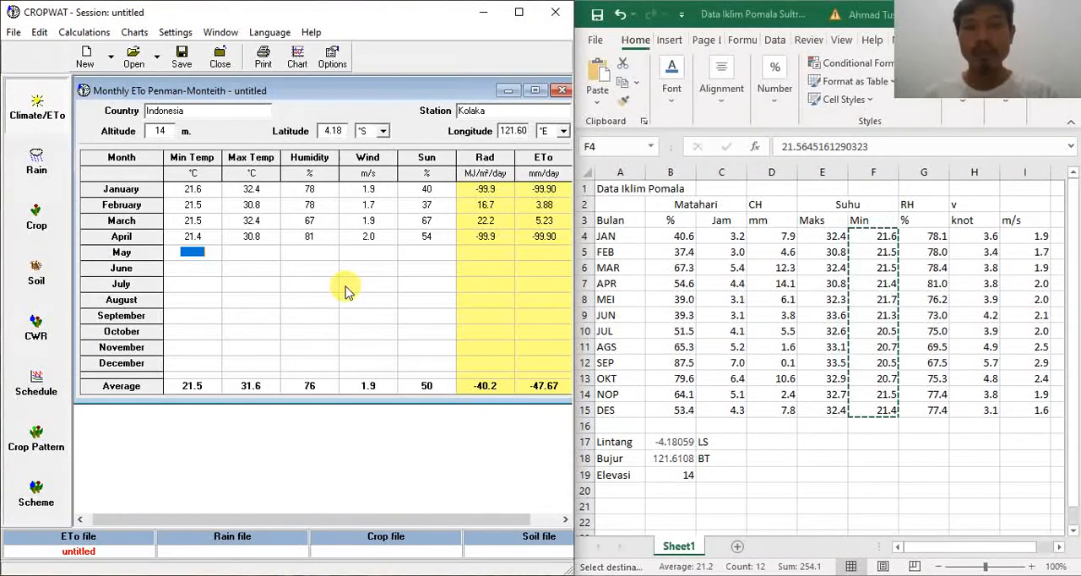
Step: Fill in the May row with min temp 21.7 °C, max temp 32.3 °C, humidity 76 %, wind 2.0 m/s and sun 39 %
{"action": "type", "text": "21.7"}
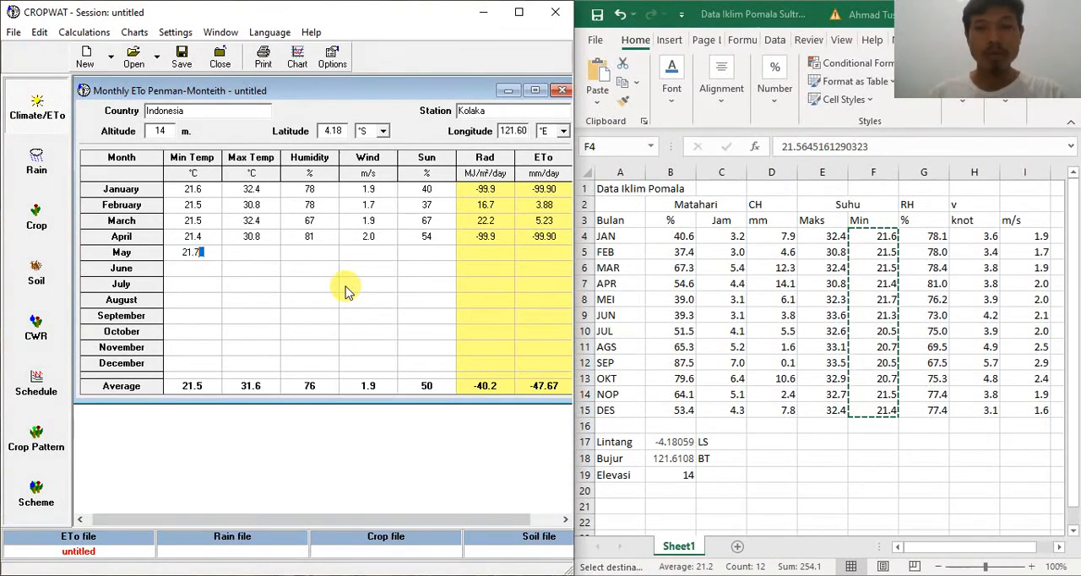
{"action": "key", "text": "Tab"}
{"action": "type", "text": "32.3"}
{"action": "key", "text": "Tab"}
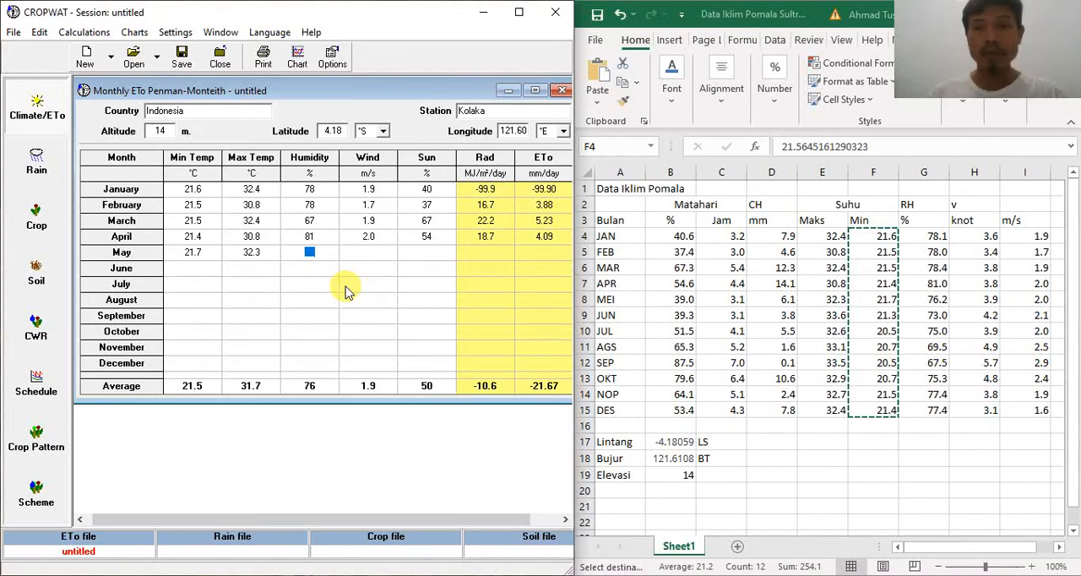
{"action": "type", "text": "76"}
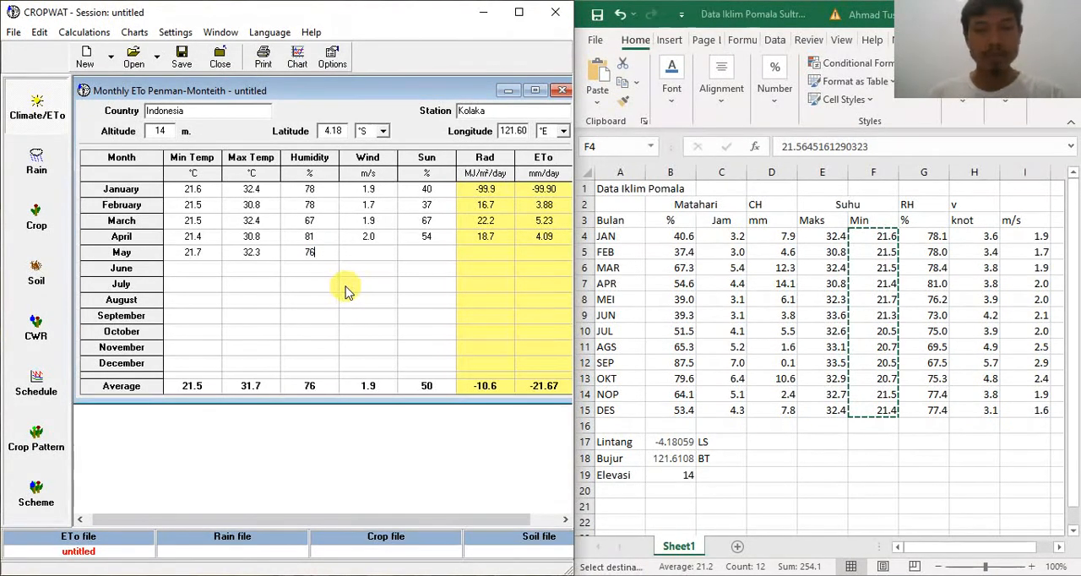
{"action": "key", "text": "Tab"}
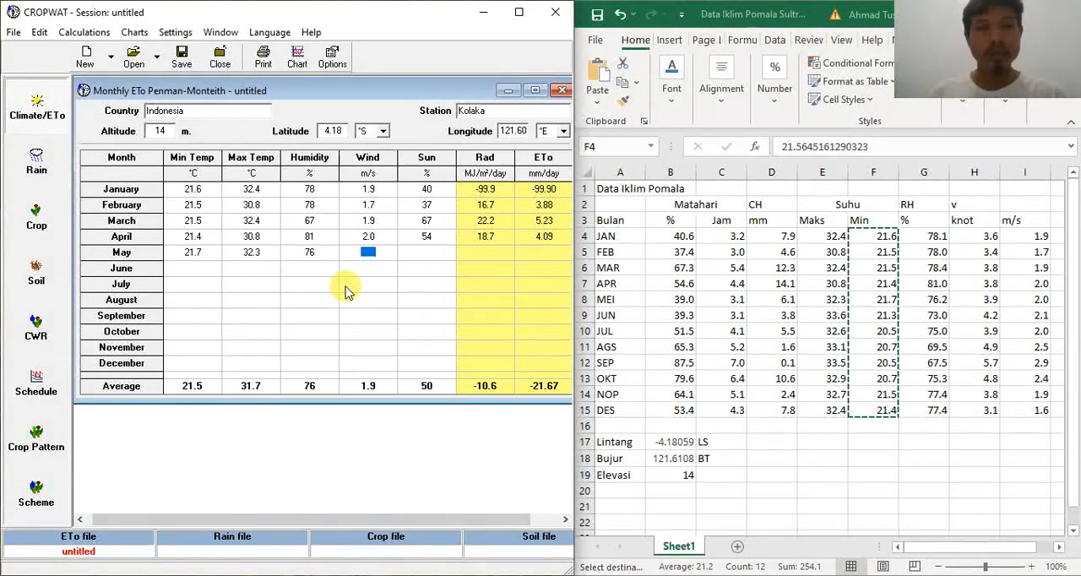
{"action": "type", "text": "2.0"}
{"action": "key", "text": "Tab"}
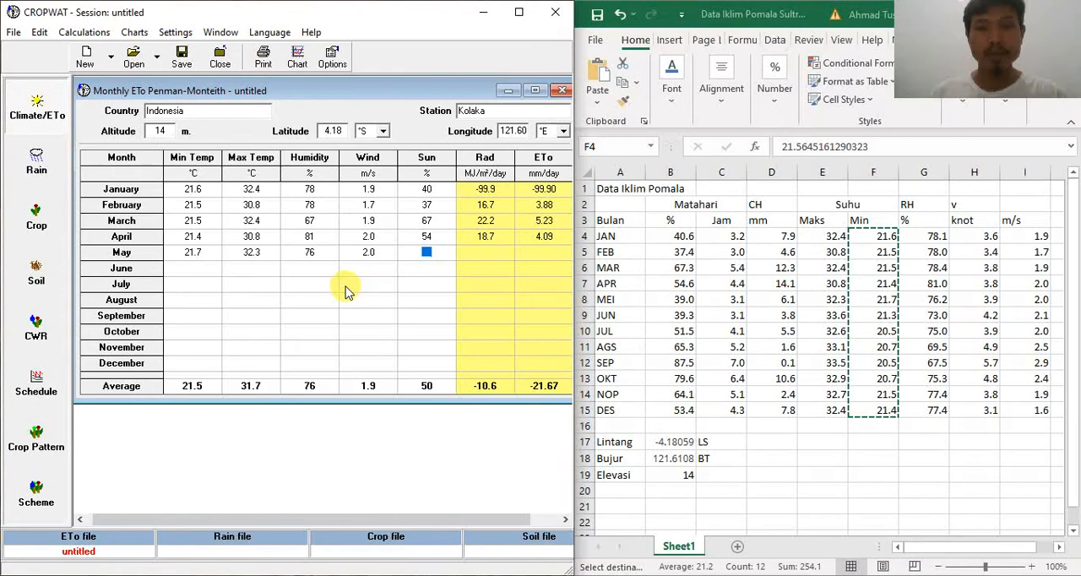
{"action": "type", "text": "39"}
{"action": "key", "text": "Tab"}
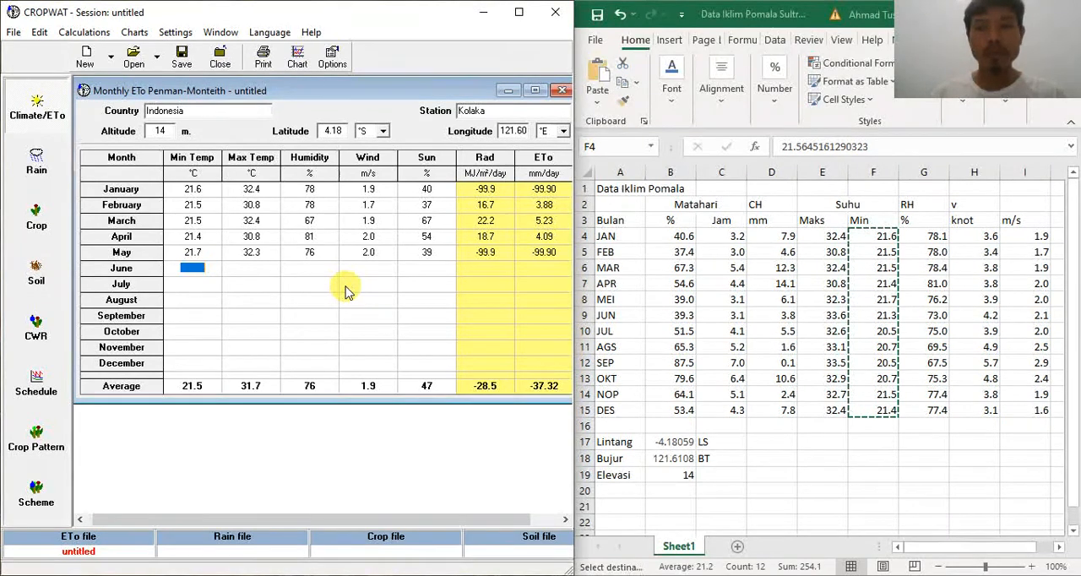
Step: Fill in the June row with min temp 21.3 °C, max temp 33.6 °C, humidity 73 %, wind 2.1 m/s and sun 39 %
{"action": "type", "text": "21.3"}
{"action": "key", "text": "Tab"}
{"action": "type", "text": "33.6"}
{"action": "key", "text": "Tab"}
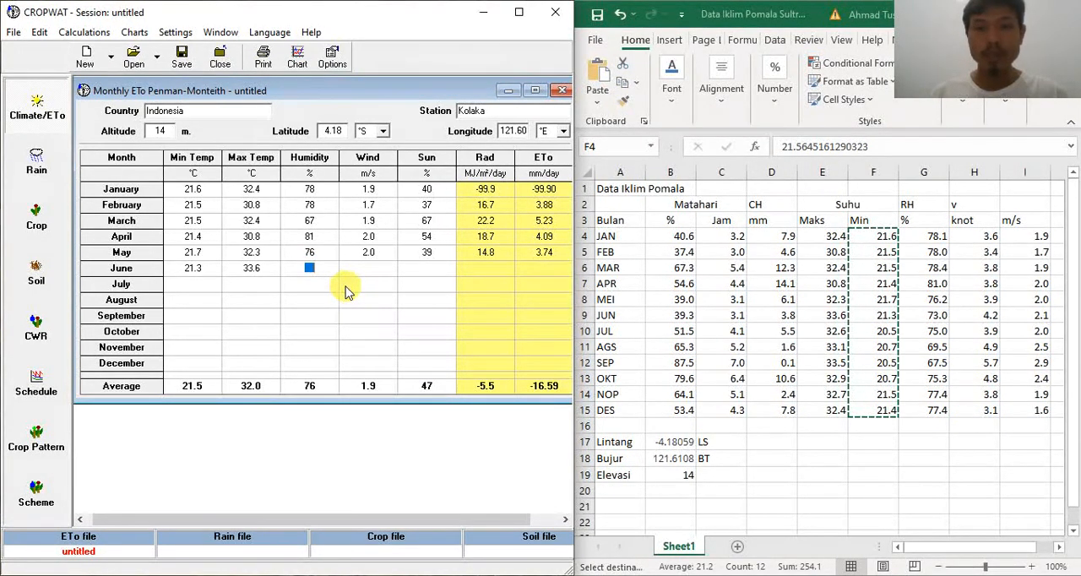
{"action": "key", "text": "BackSpace"}
{"action": "type", "text": "7"}
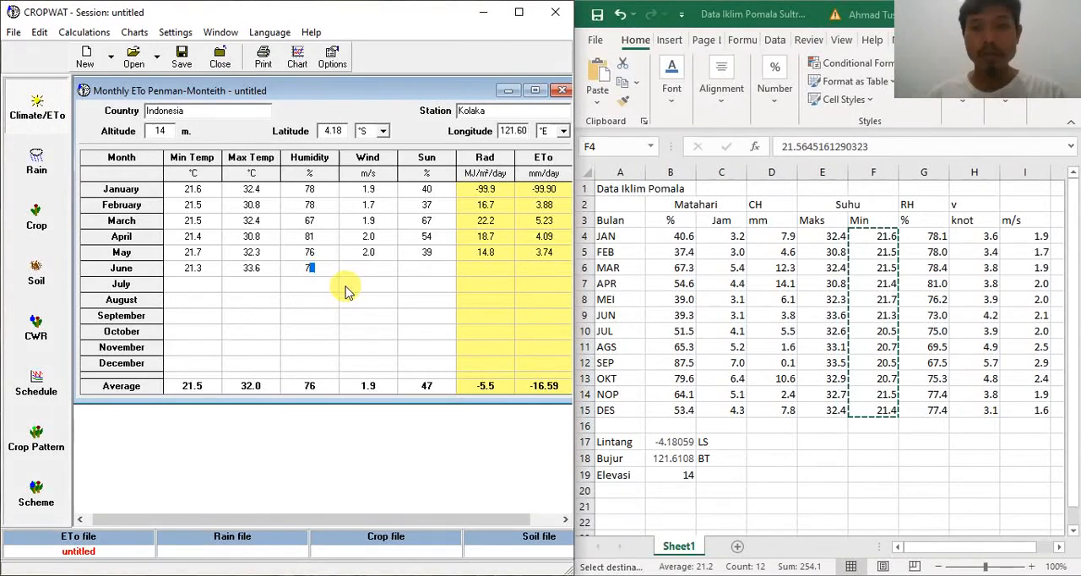
{"action": "type", "text": "3"}
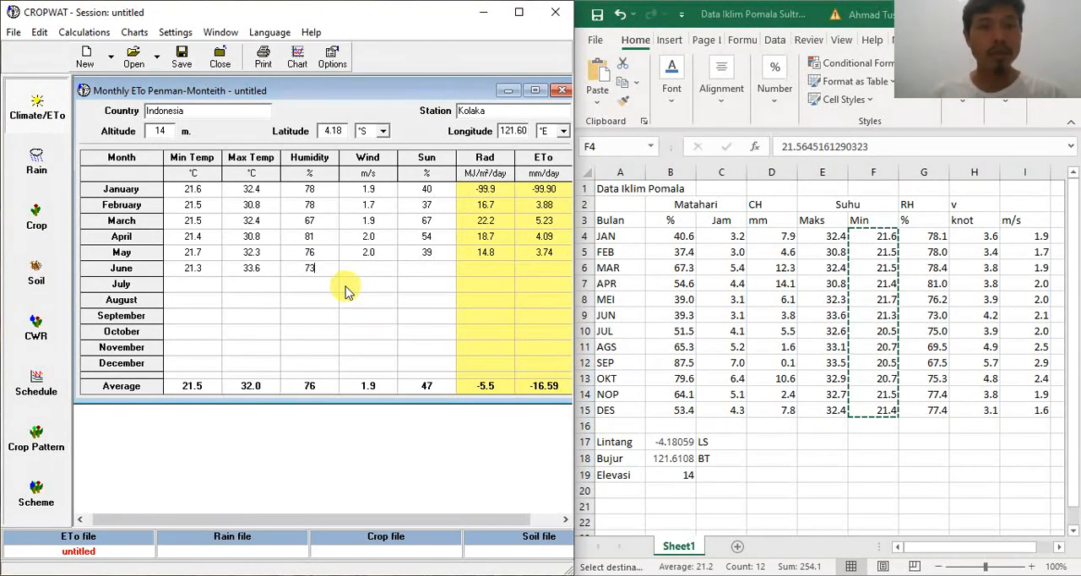
{"action": "key", "text": "Tab"}
{"action": "type", "text": "2.1"}
{"action": "key", "text": "Tab"}
{"action": "type", "text": "39"}
{"action": "key", "text": "Tab"}
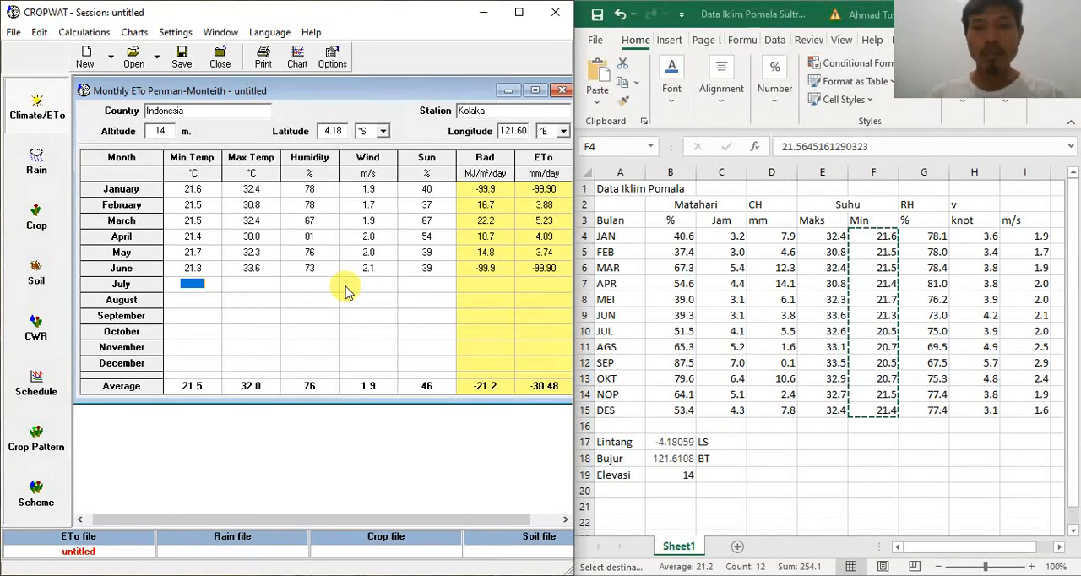
Step: Enter July's minimum temperature as 20.5 °C and maximum temperature as 32.6 °C
{"action": "type", "text": "2"}
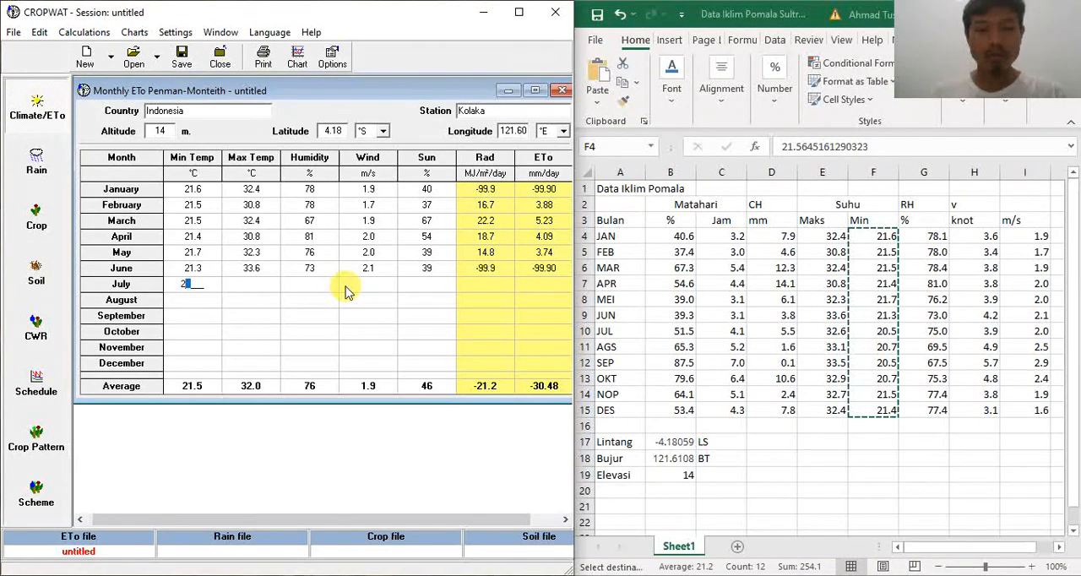
{"action": "type", "text": "0.5"}
{"action": "key", "text": "Tab"}
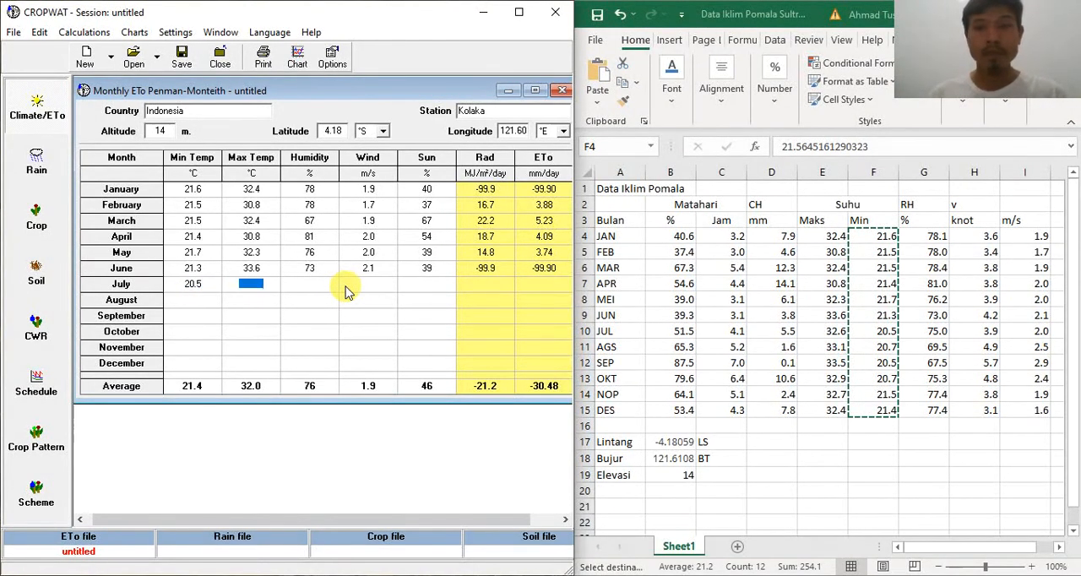
{"action": "type", "text": "32.6"}
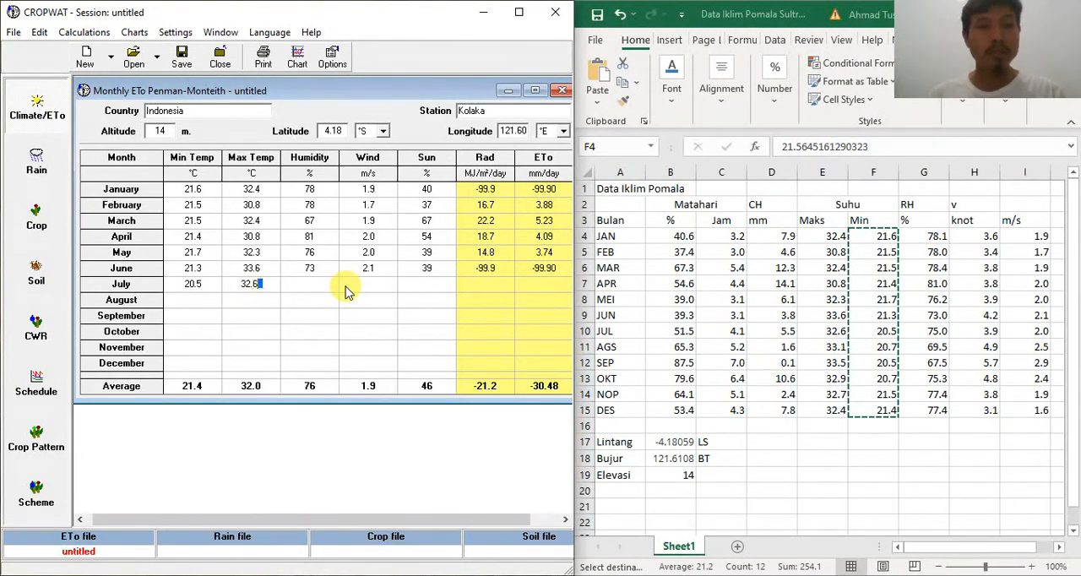
{"action": "key", "text": "Tab"}
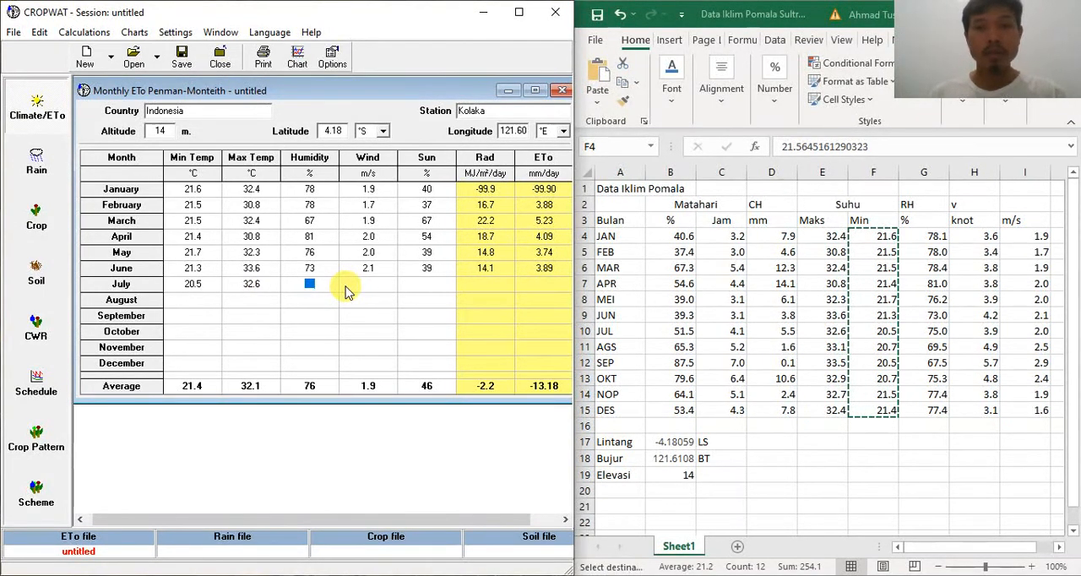
Step: Complete the July row with humidity 75 %, wind 2.0 m/s and sun 51 %
{"action": "type", "text": "75"}
{"action": "key", "text": "Tab"}
{"action": "type", "text": "2.0"}
{"action": "key", "text": "Tab"}
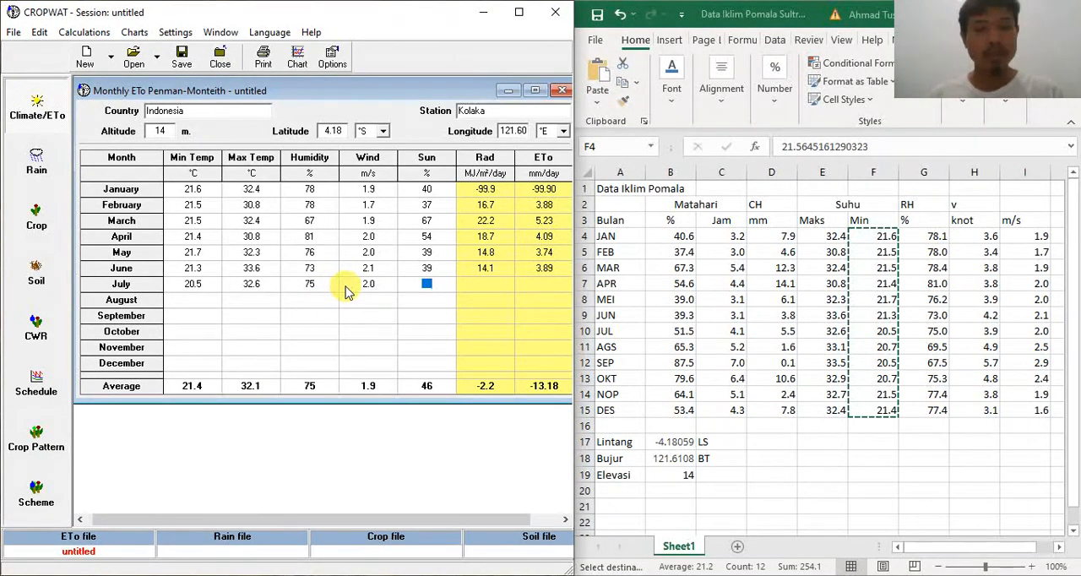
{"action": "type", "text": "39"}
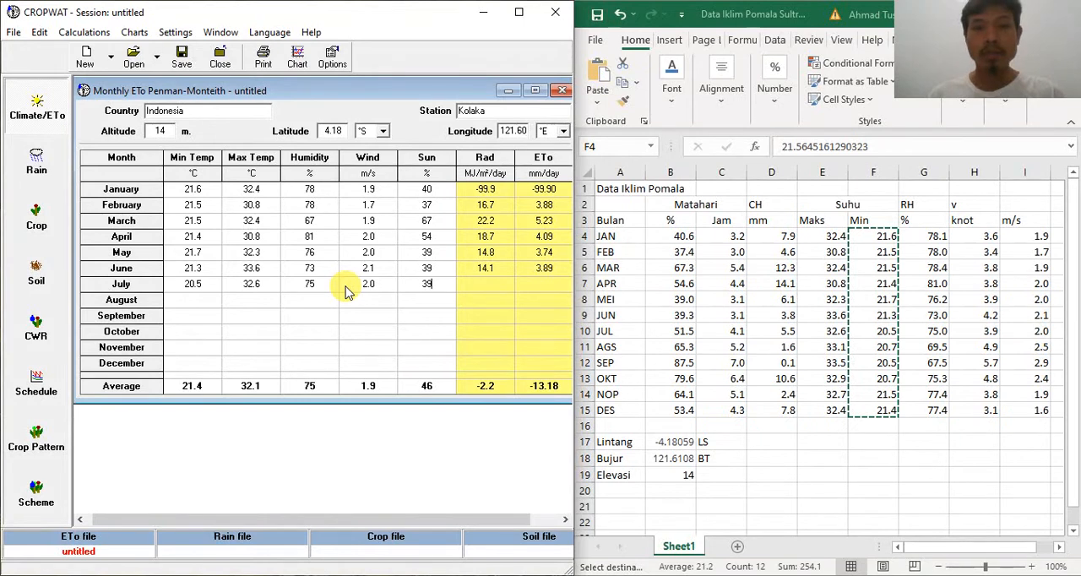
{"action": "key", "text": "BackSpace"}
{"action": "key", "text": "BackSpace"}
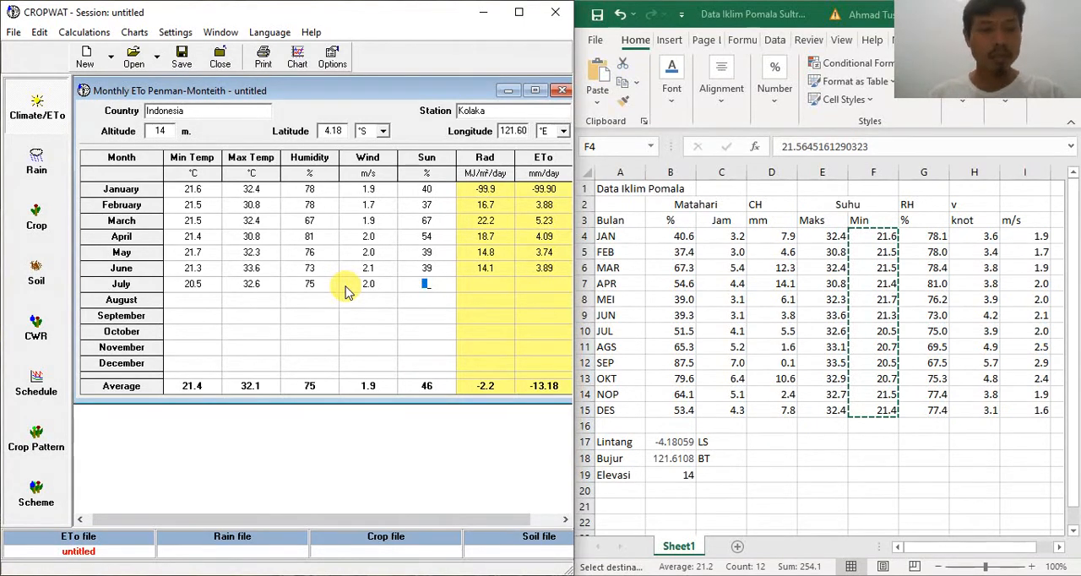
{"action": "type", "text": "51"}
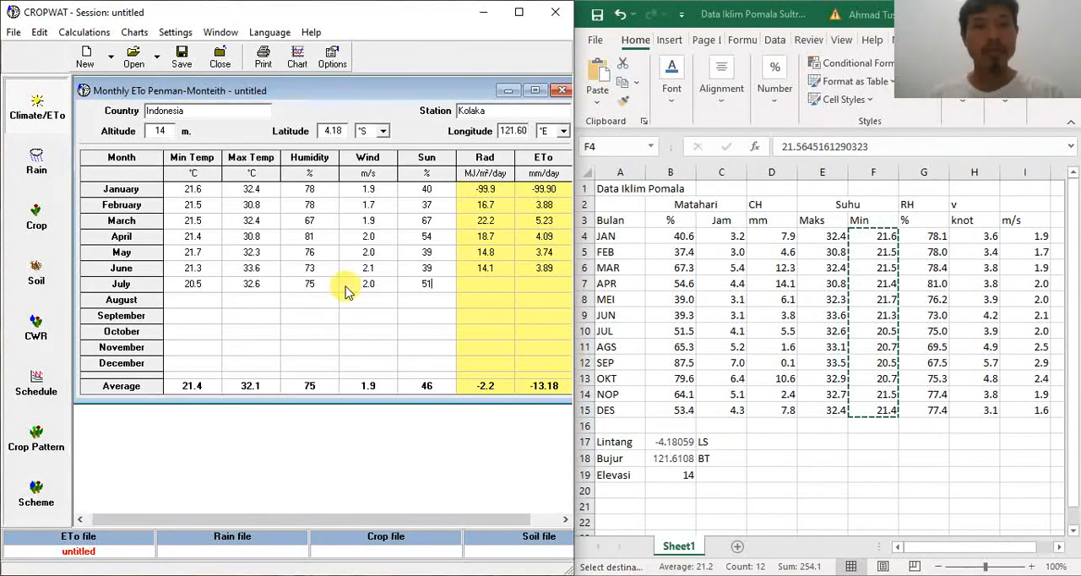
{"action": "key", "text": "Return"}
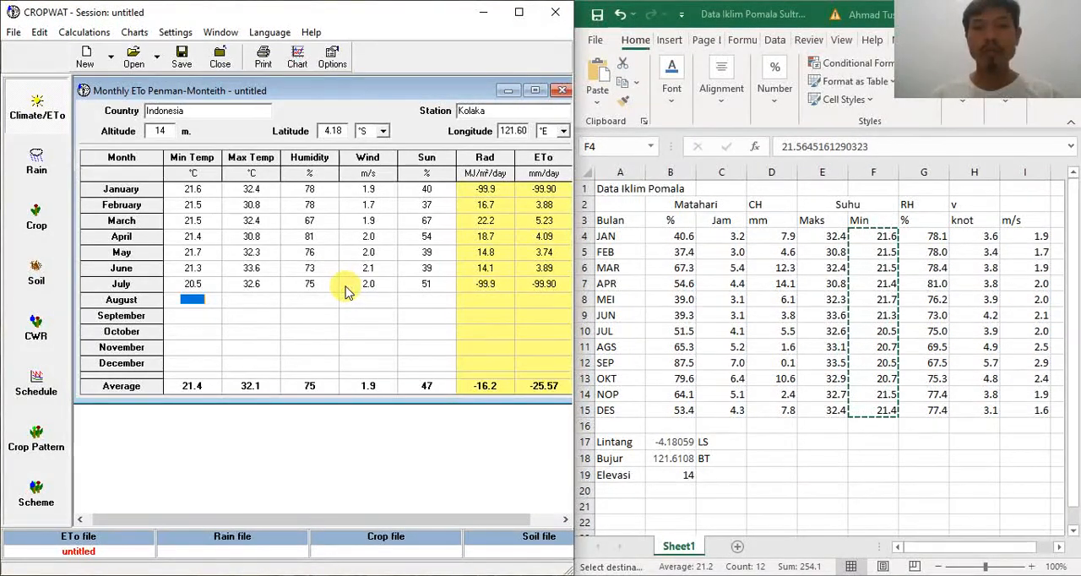
Step: Fill in the August row with min temp 20.7 °C, max temp 33.1 °C, humidity 69 %, wind 2.5 m/s and sun 65 %
{"action": "type", "text": "20.7"}
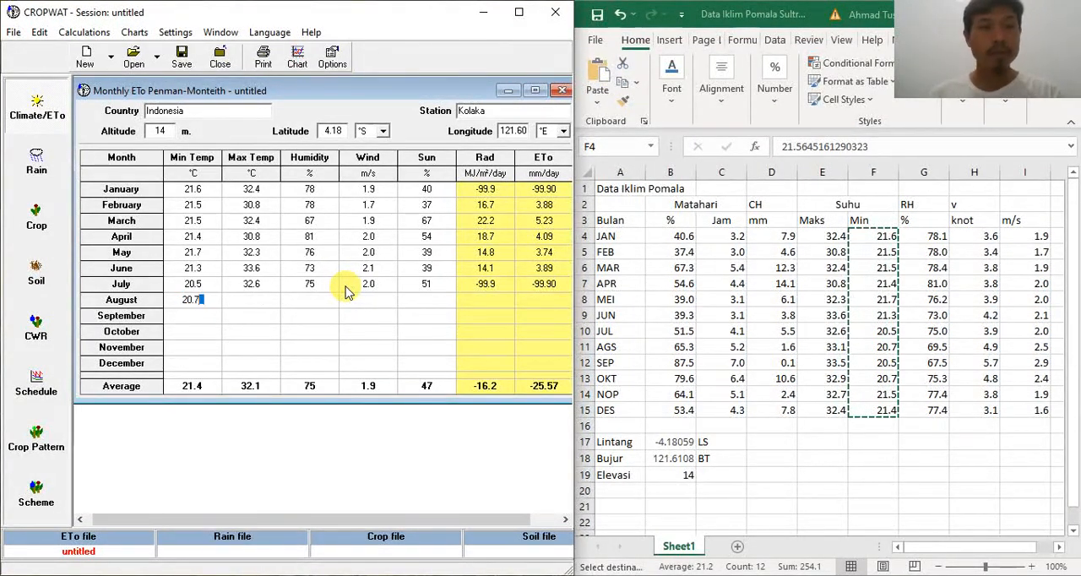
{"action": "key", "text": "Return"}
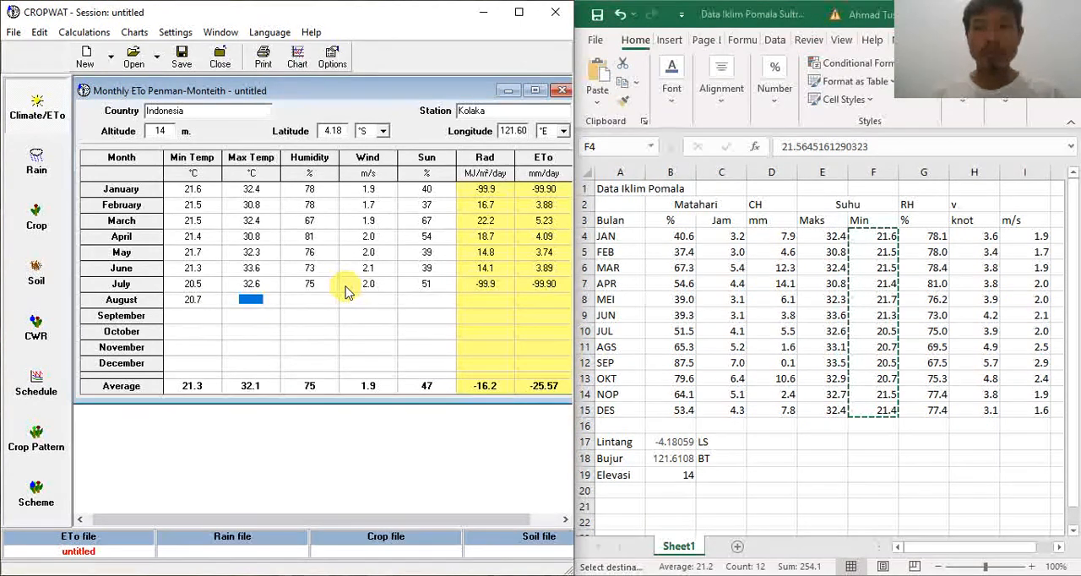
{"action": "type", "text": "33.1"}
{"action": "key", "text": "Return"}
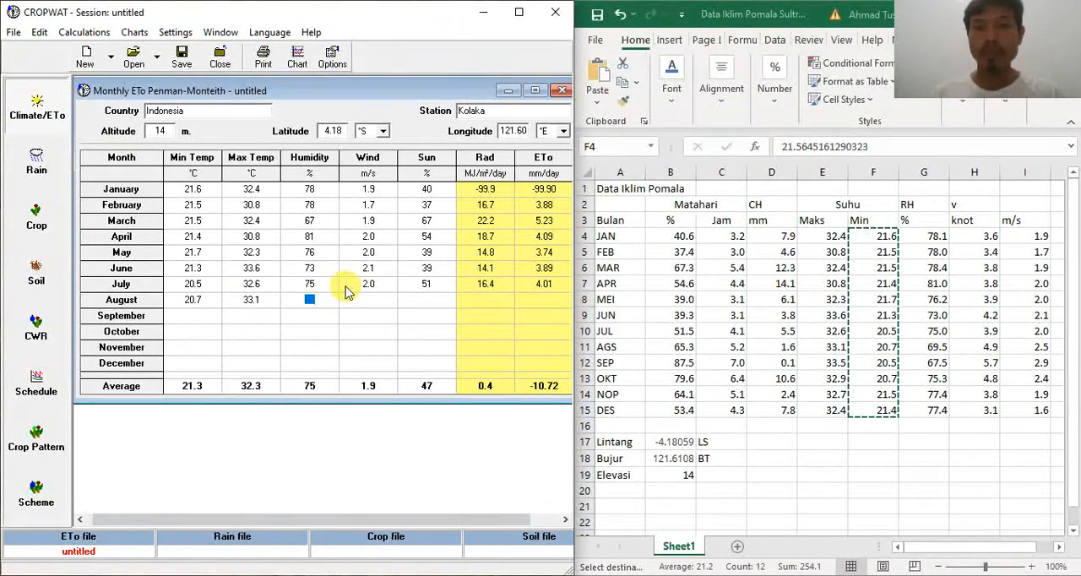
{"action": "type", "text": "69"}
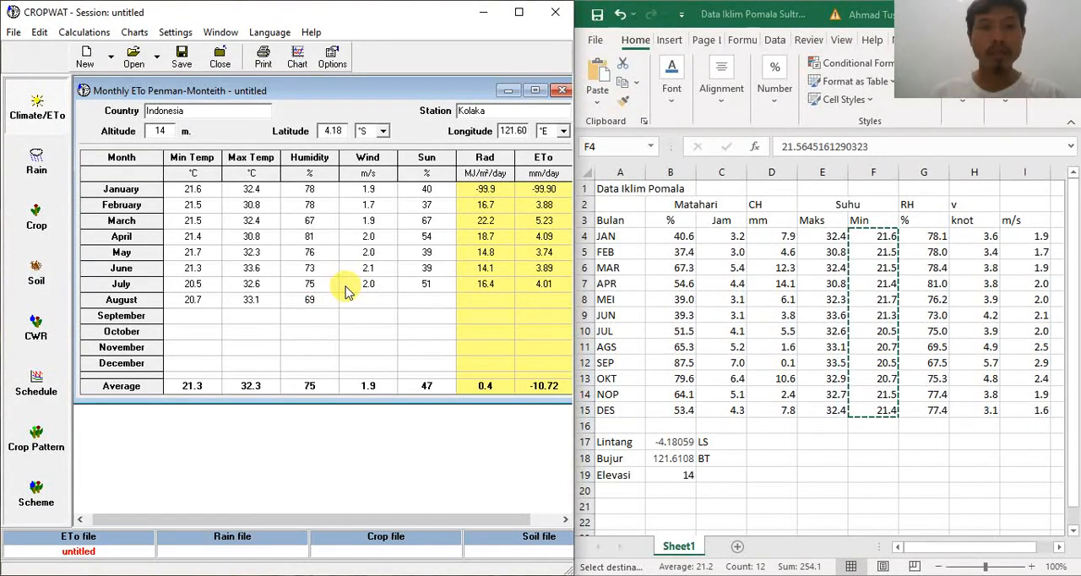
{"action": "key", "text": "Return"}
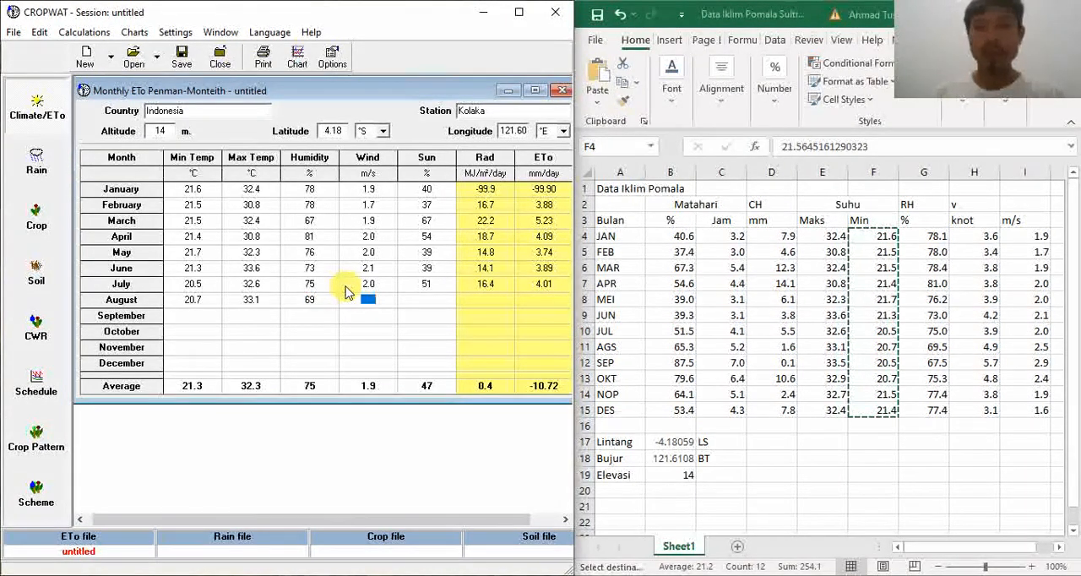
{"action": "type", "text": "2."}
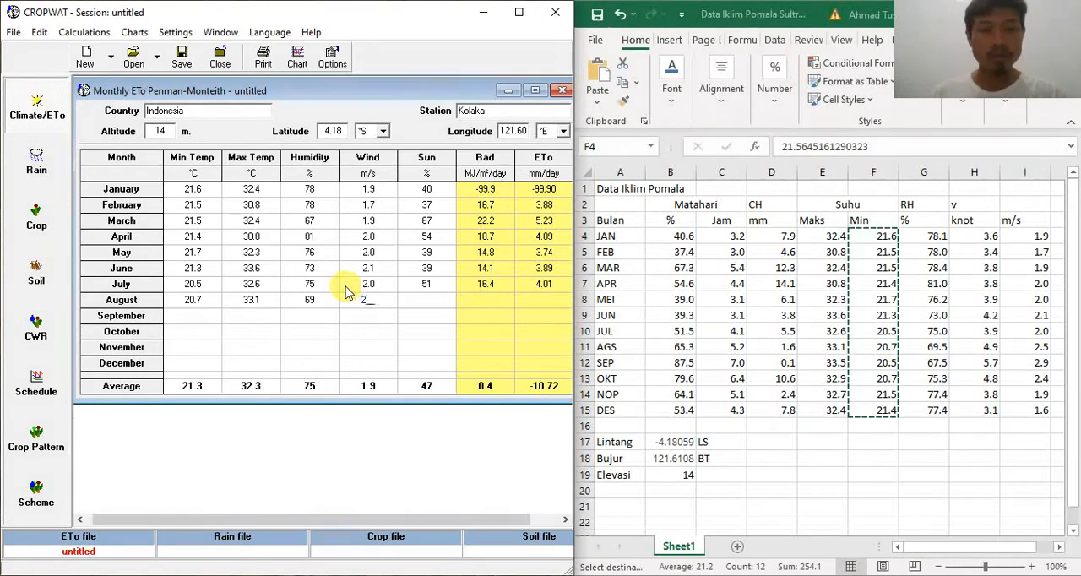
{"action": "type", "text": "5"}
{"action": "key", "text": "Return"}
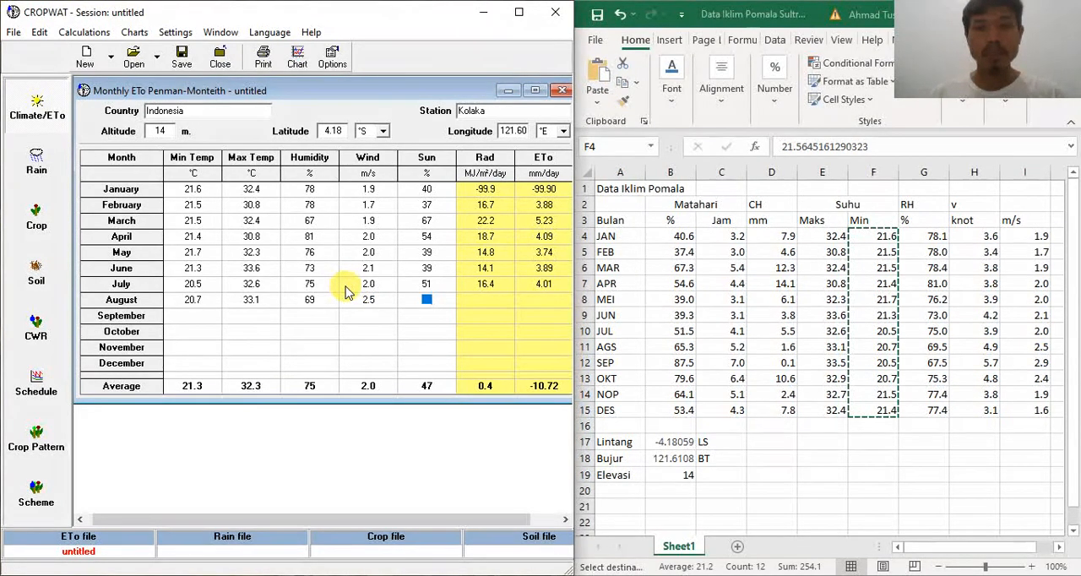
{"action": "type", "text": "65"}
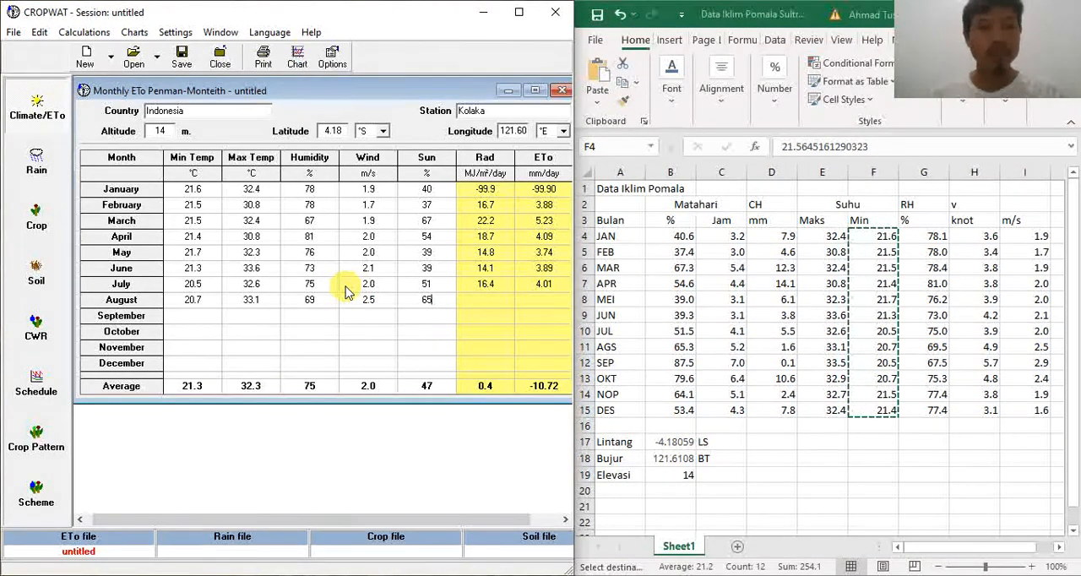
{"action": "key", "text": "Return"}
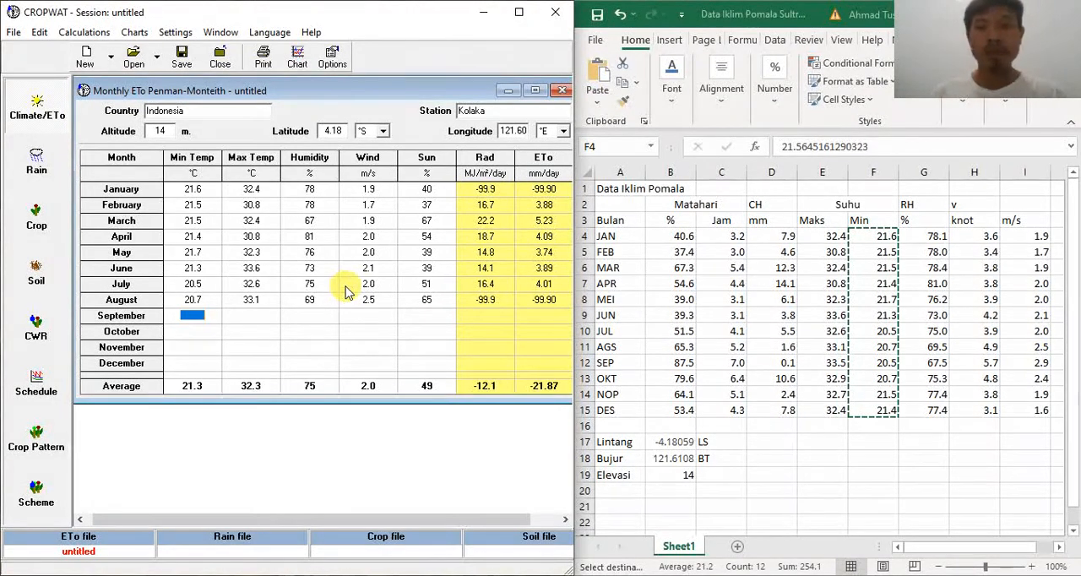
Step: Fill in the September row with min temp 20.5 °C, max temp 33.5 °C, humidity 67 %, wind 2.9 m/s and sun 87 %
{"action": "type", "text": "20.5"}
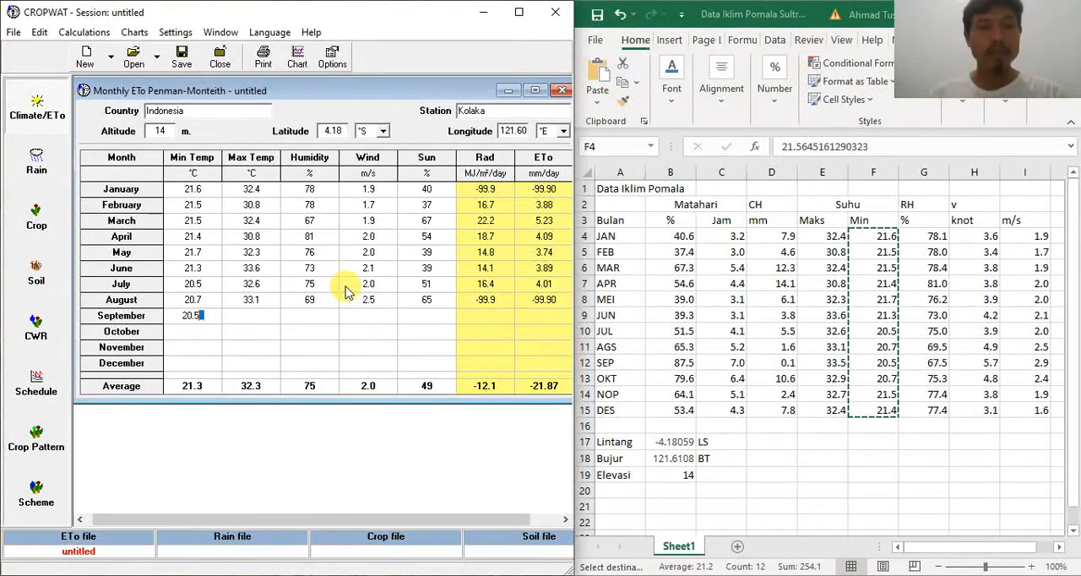
{"action": "key", "text": "Return"}
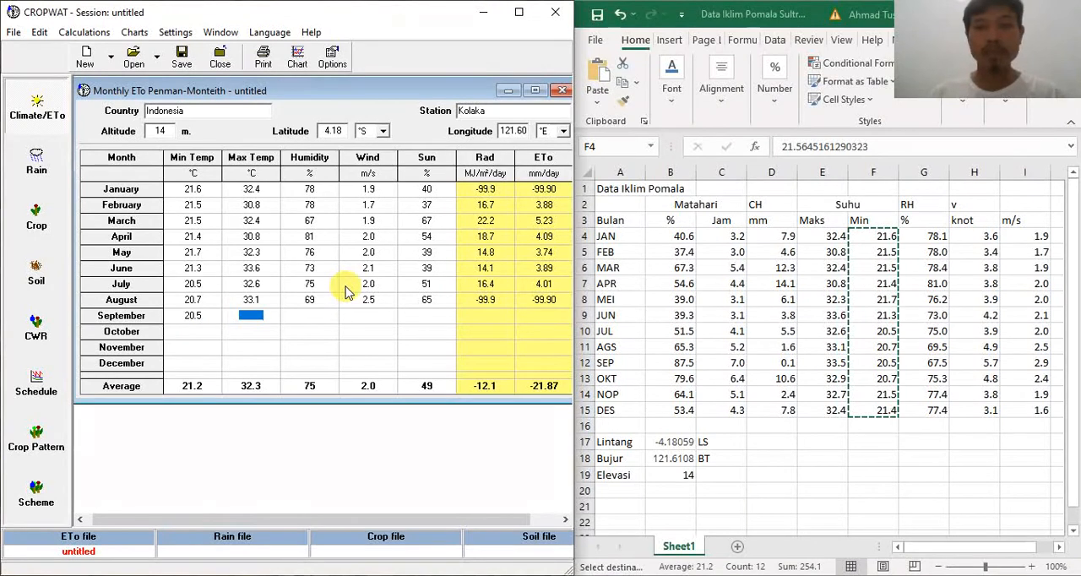
{"action": "type", "text": "33.5"}
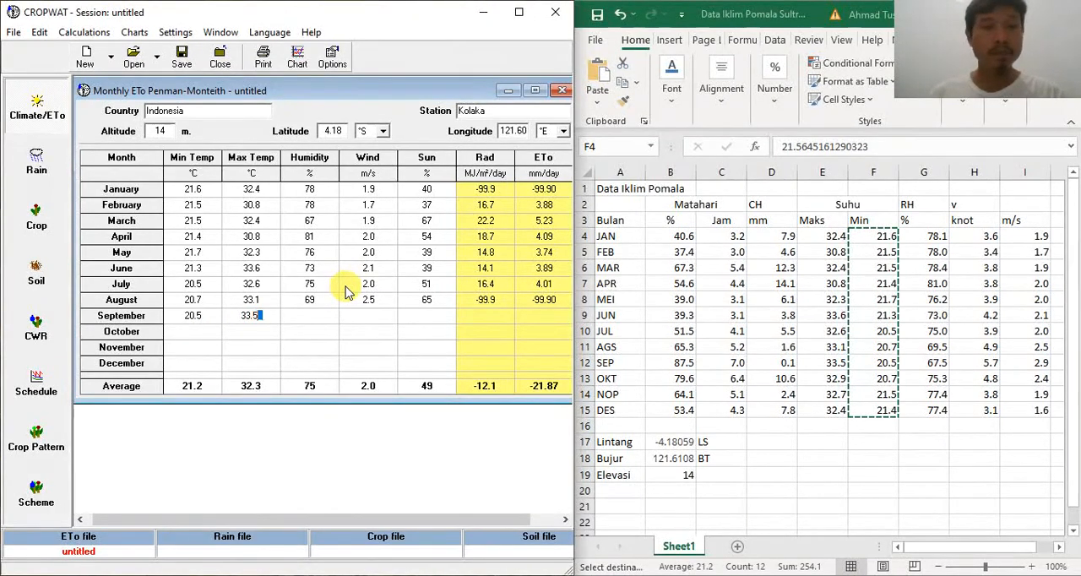
{"action": "key", "text": "Return"}
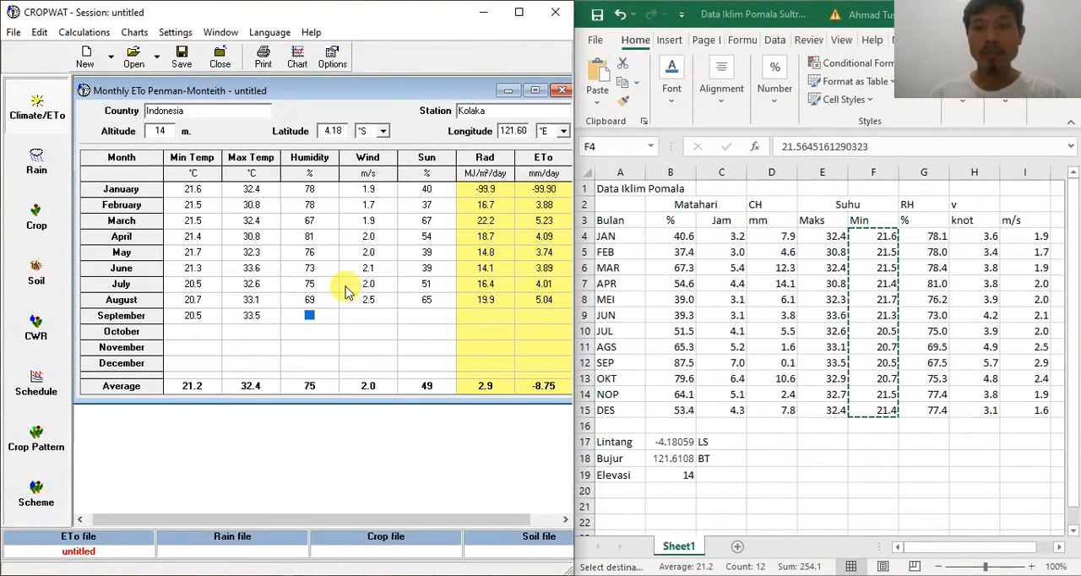
{"action": "type", "text": "67"}
{"action": "key", "text": "Return"}
{"action": "type", "text": "2.9"}
{"action": "key", "text": "Return"}
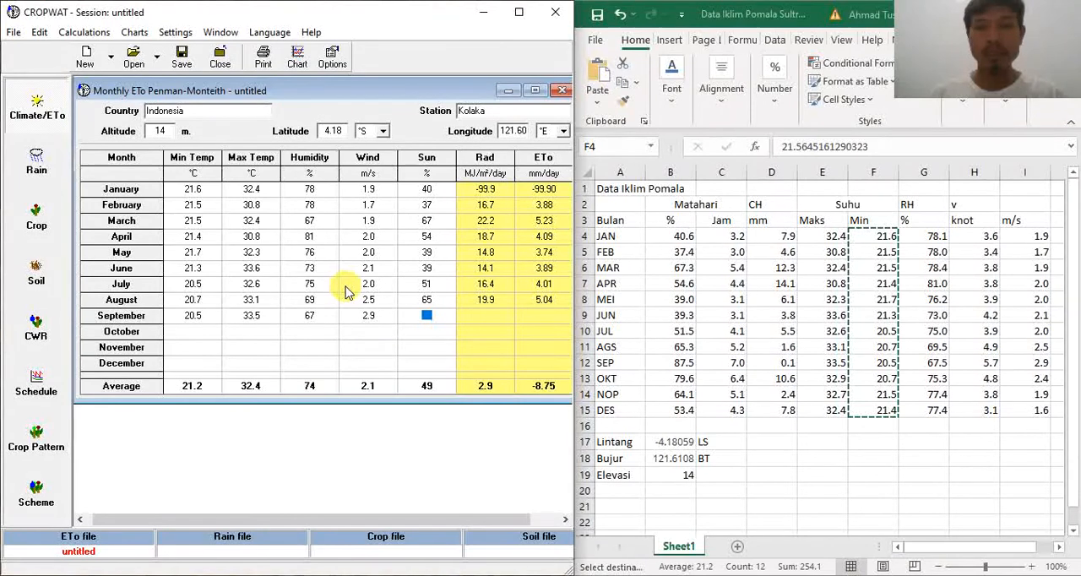
{"action": "type", "text": "87"}
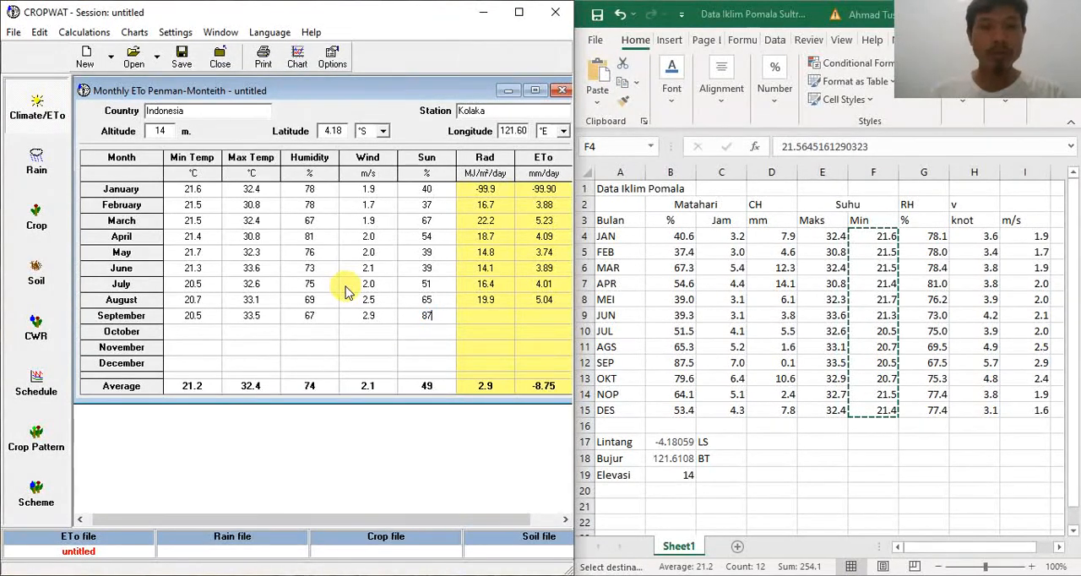
{"action": "key", "text": "Return"}
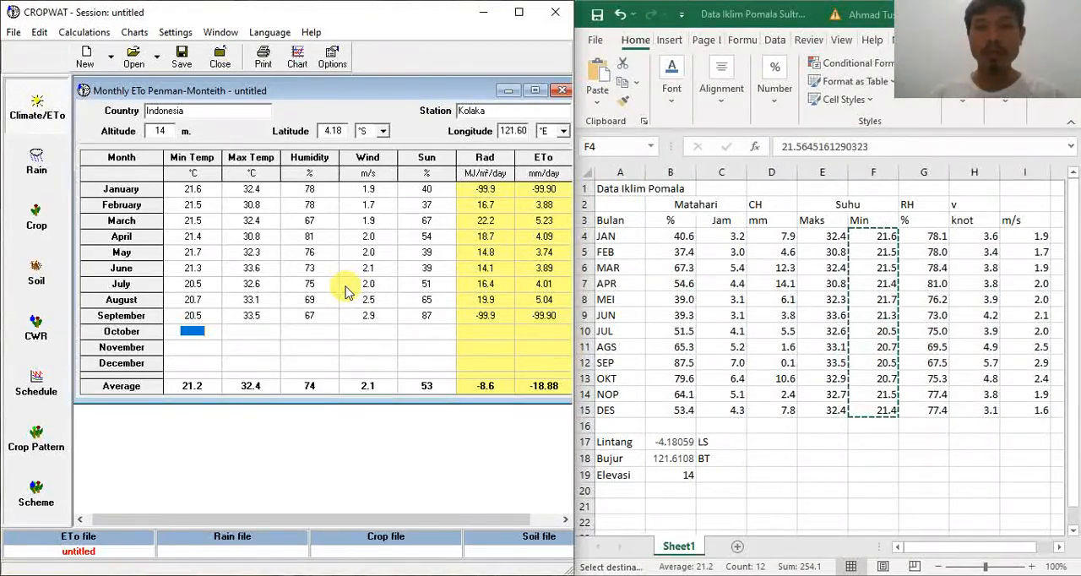
Step: Fill in the October row with min temp 20.7 °C, max temp 32.9 °C, humidity 75 %, wind 2.4 m/s and sun 79 %
{"action": "type", "text": "20.7"}
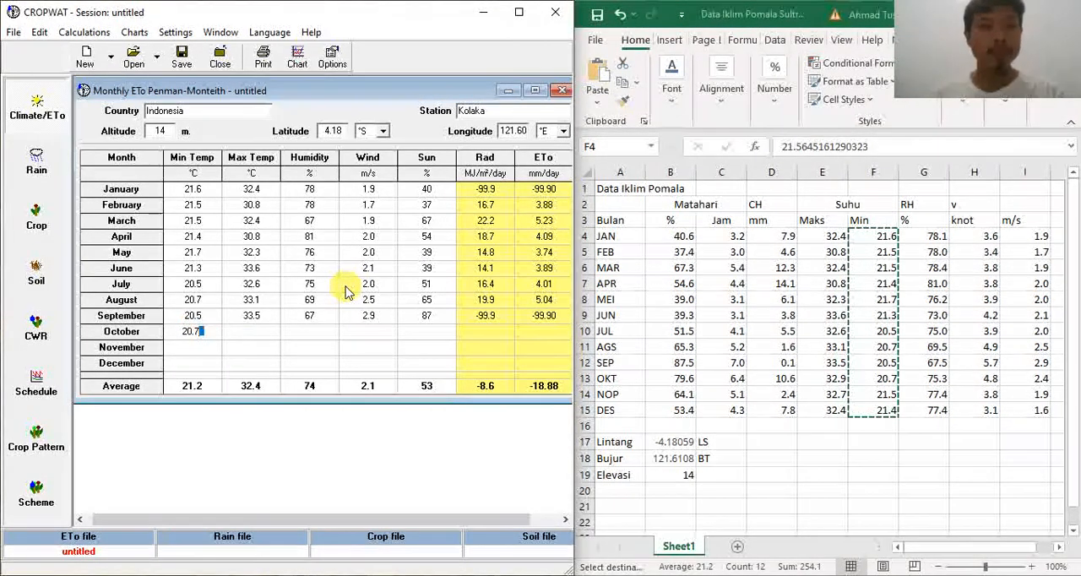
{"action": "key", "text": "Return"}
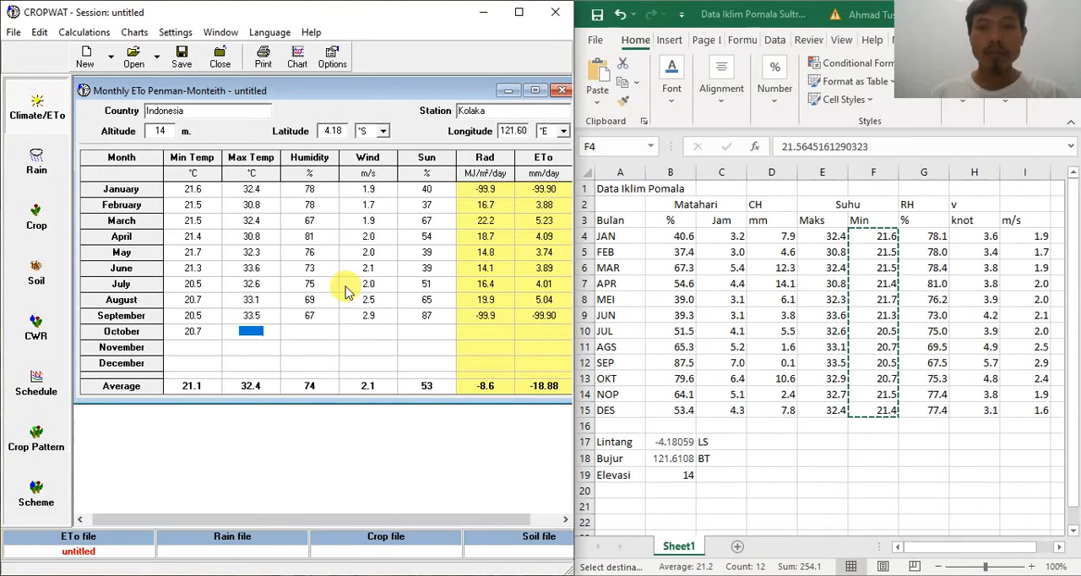
{"action": "type", "text": "32.9"}
{"action": "key", "text": "Return"}
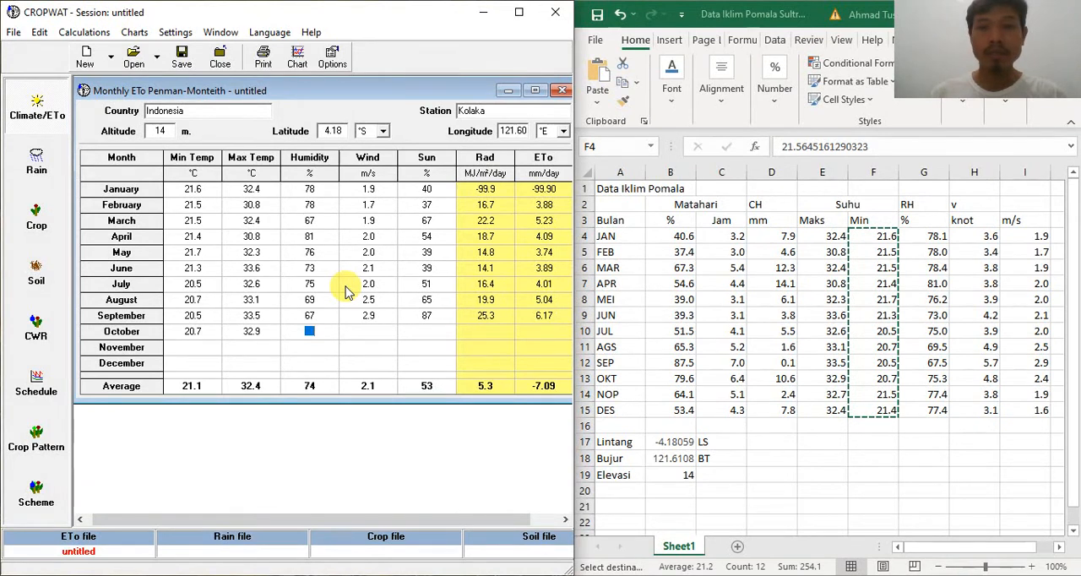
{"action": "type", "text": "75"}
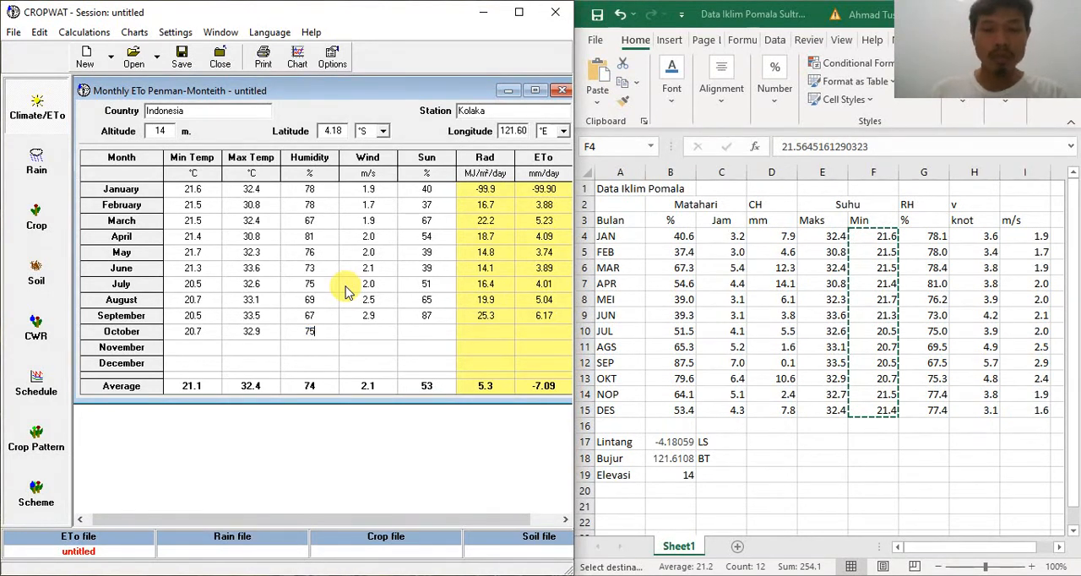
{"action": "key", "text": "Tab"}
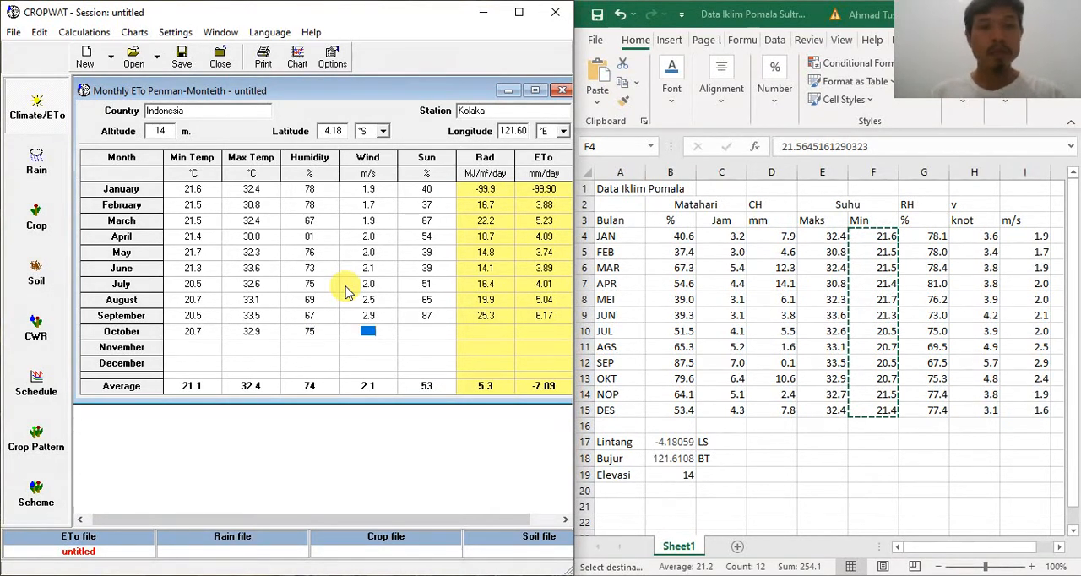
{"action": "type", "text": "2.4"}
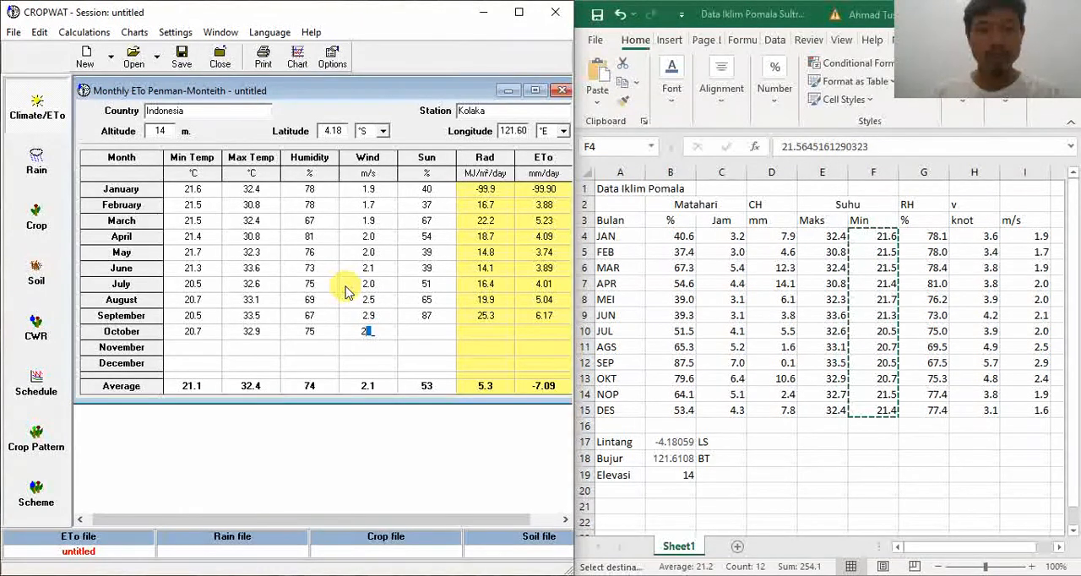
{"action": "key", "text": "Tab"}
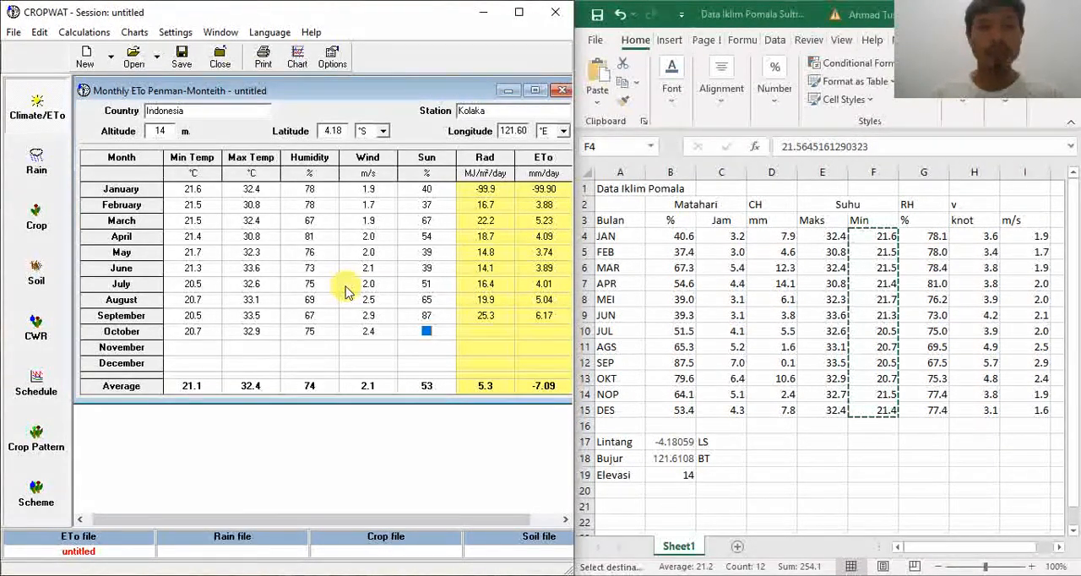
{"action": "type", "text": "79"}
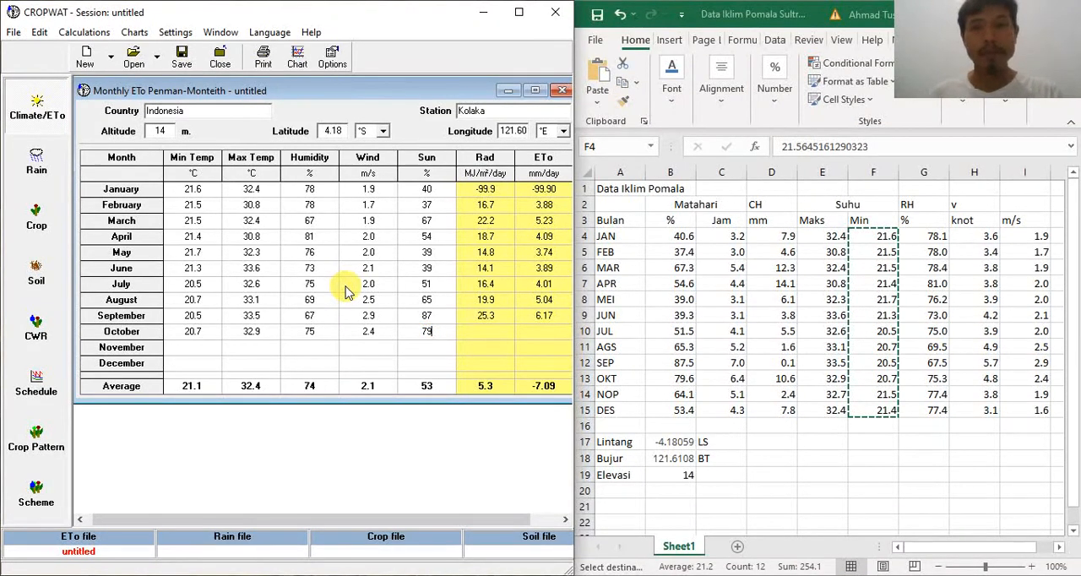
{"action": "key", "text": "Return"}
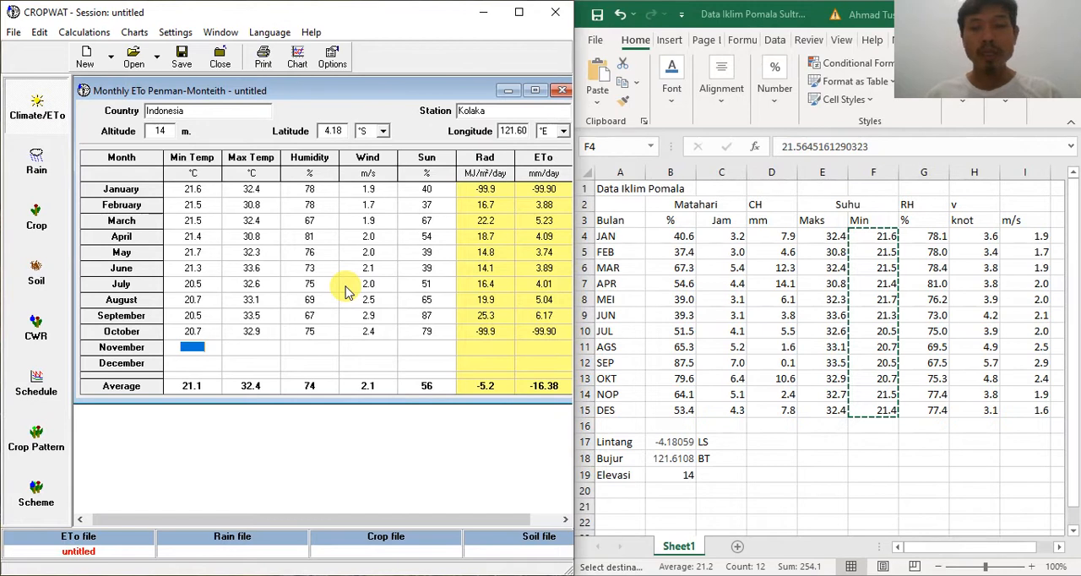
Step: Fill in the November row with min temp 21.5 °C, max temp 32.7 °C, humidity 77 %, wind 1.9 m/s and sun 64 %
{"action": "type", "text": "21.5"}
{"action": "key", "text": "Return"}
{"action": "type", "text": "32.7"}
{"action": "key", "text": "Return"}
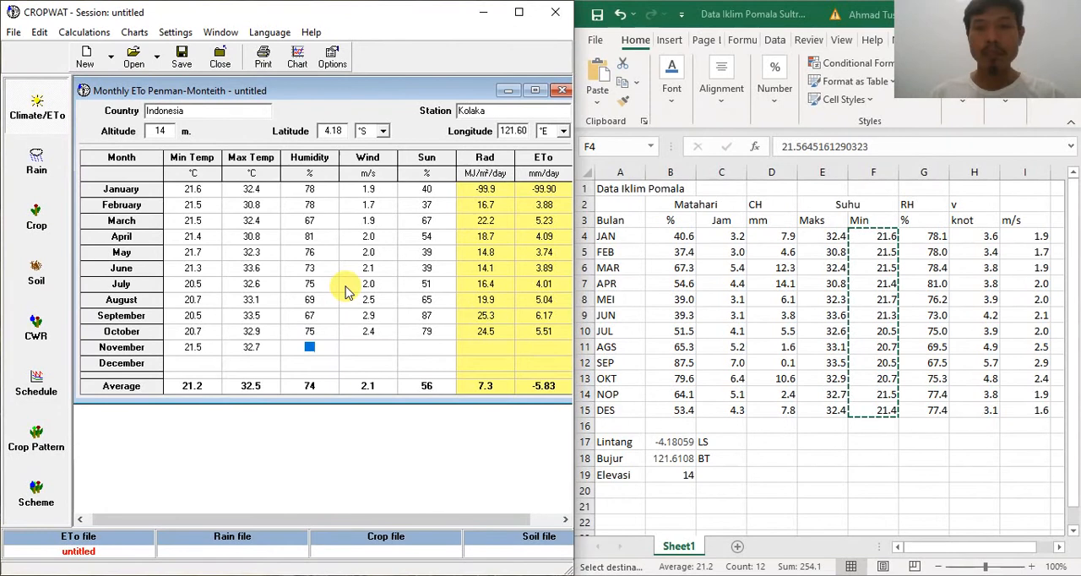
{"action": "type", "text": "77"}
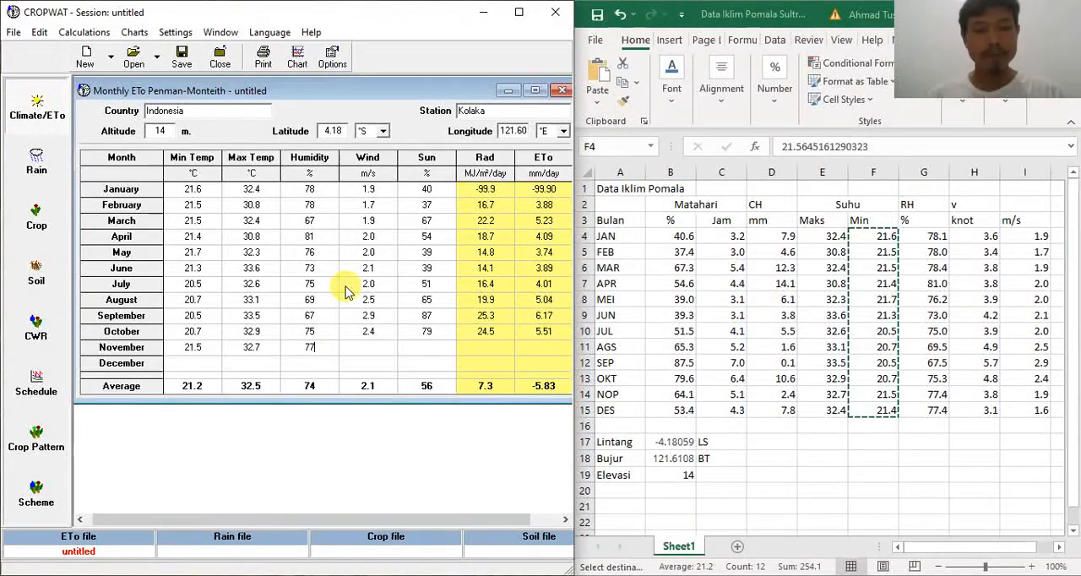
{"action": "key", "text": "Return"}
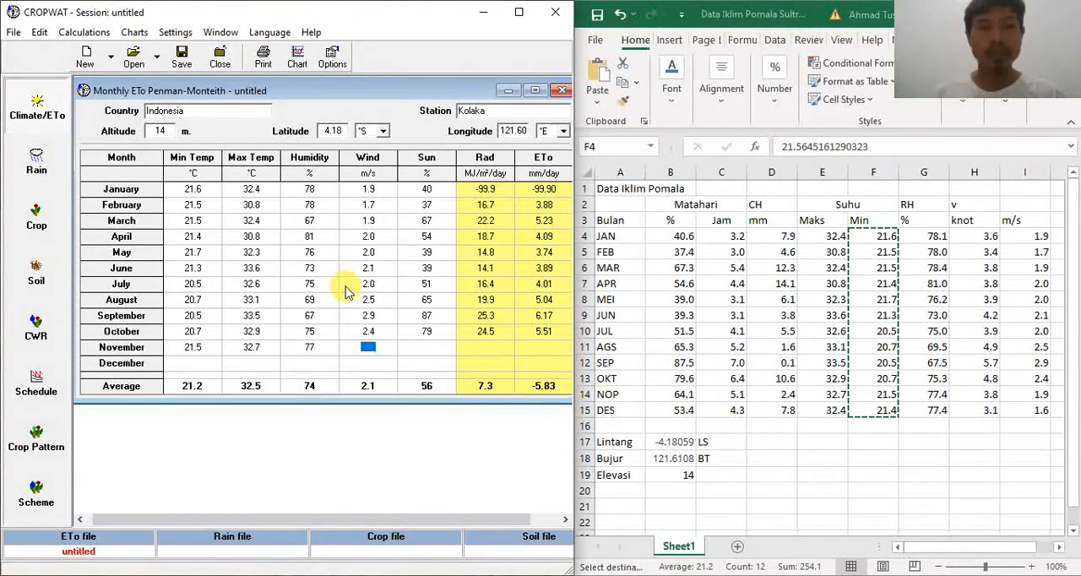
{"action": "type", "text": "1.9"}
{"action": "key", "text": "Return"}
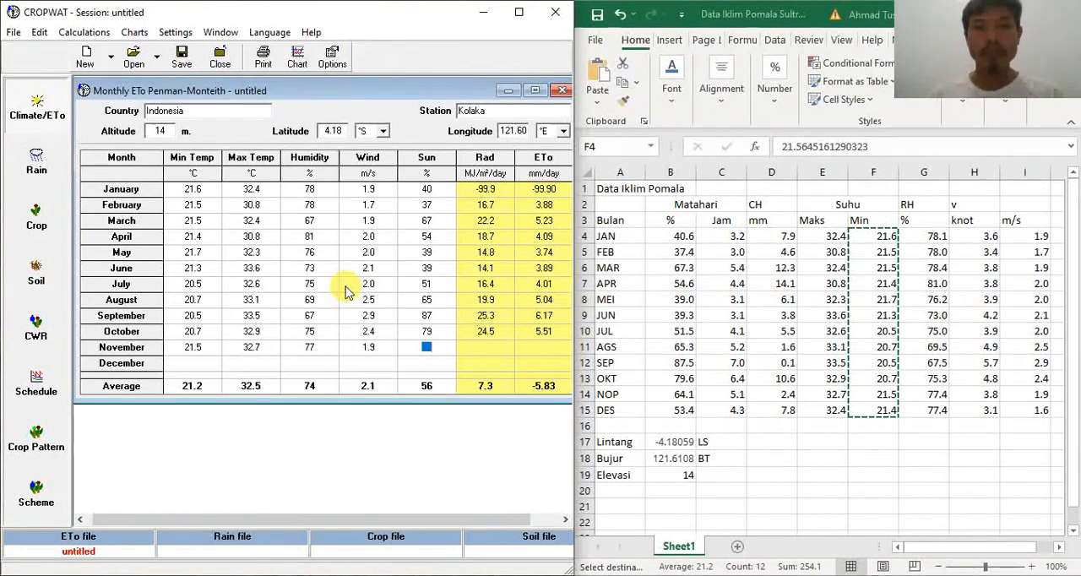
{"action": "type", "text": "64"}
{"action": "key", "text": "Return"}
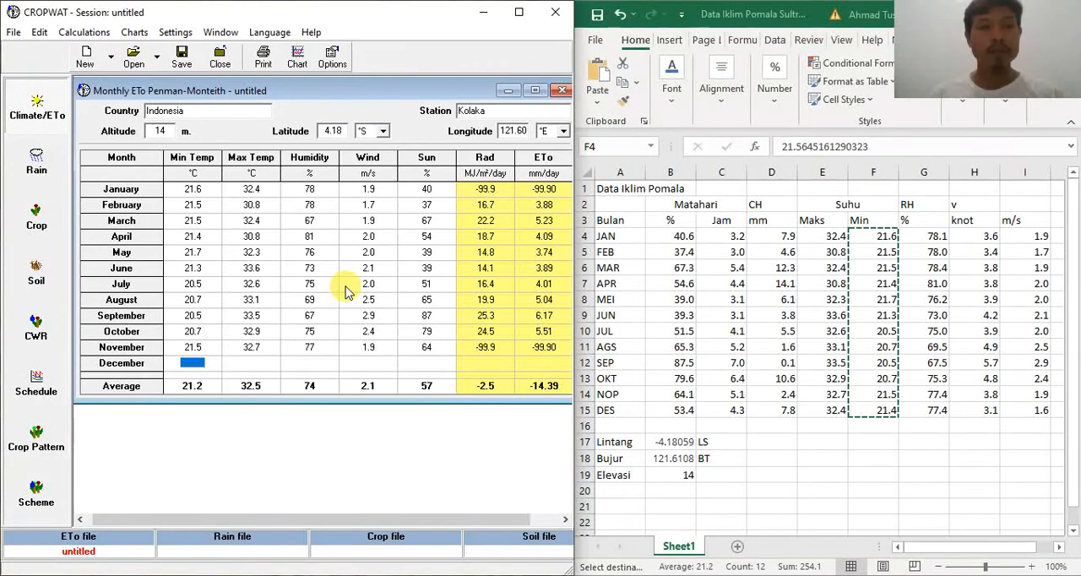
Step: Fill in the December row with min temp 21.4 °C, max temp 32.4 °C, humidity 77 %, wind 1.6 m/s and sun 53 %
{"action": "type", "text": "21.4"}
{"action": "key", "text": "Return"}
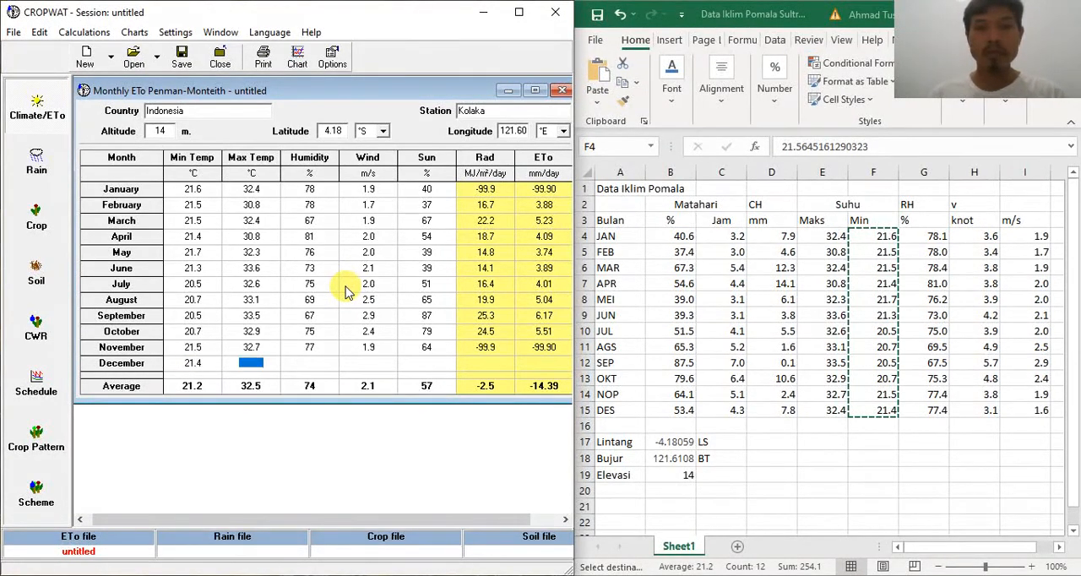
{"action": "type", "text": "32.4"}
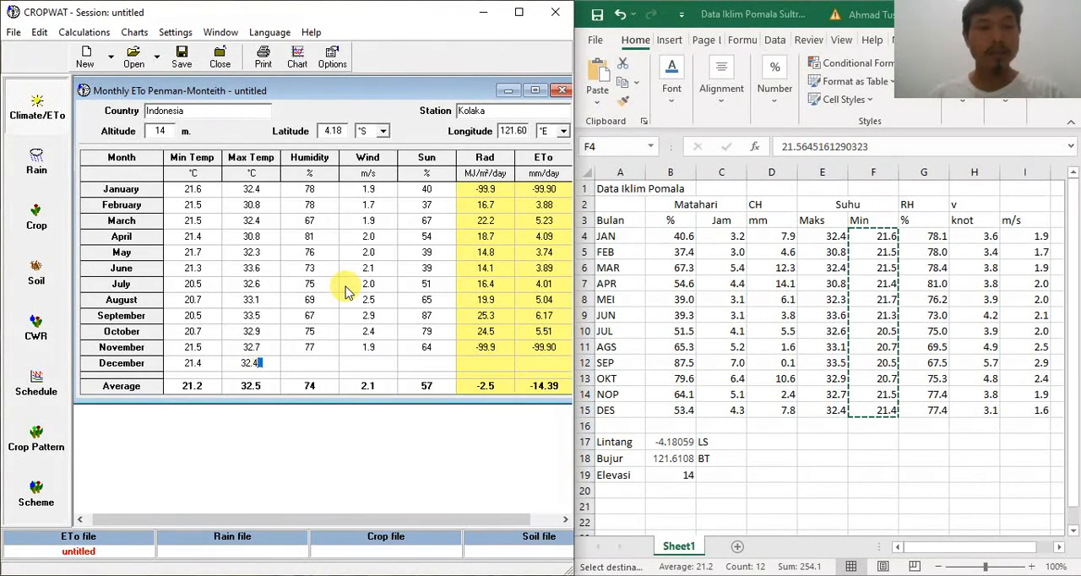
{"action": "key", "text": "Return"}
{"action": "type", "text": "77"}
{"action": "key", "text": "Return"}
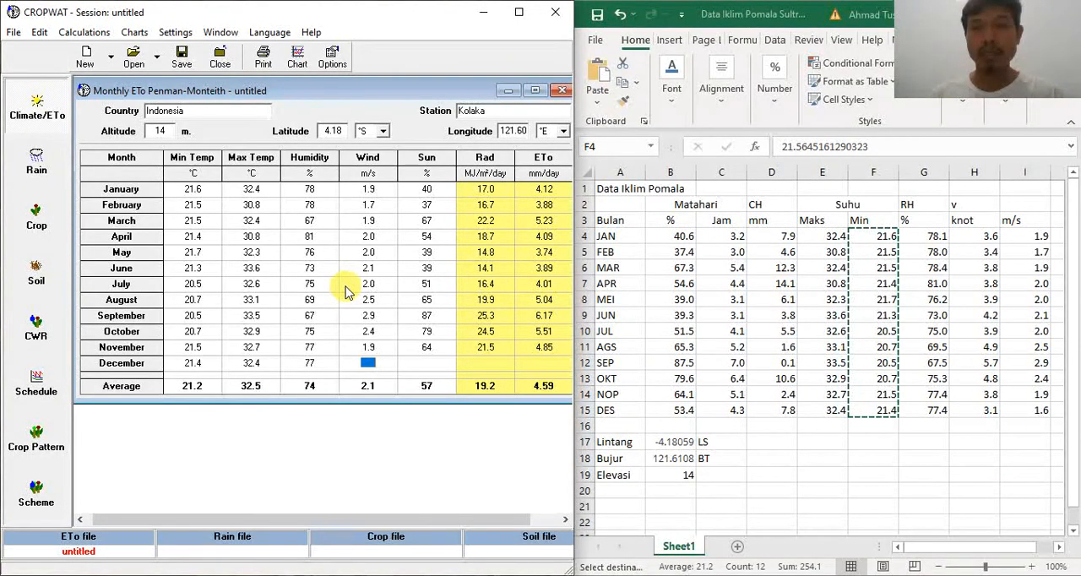
{"action": "type", "text": "1.6"}
{"action": "key", "text": "Return"}
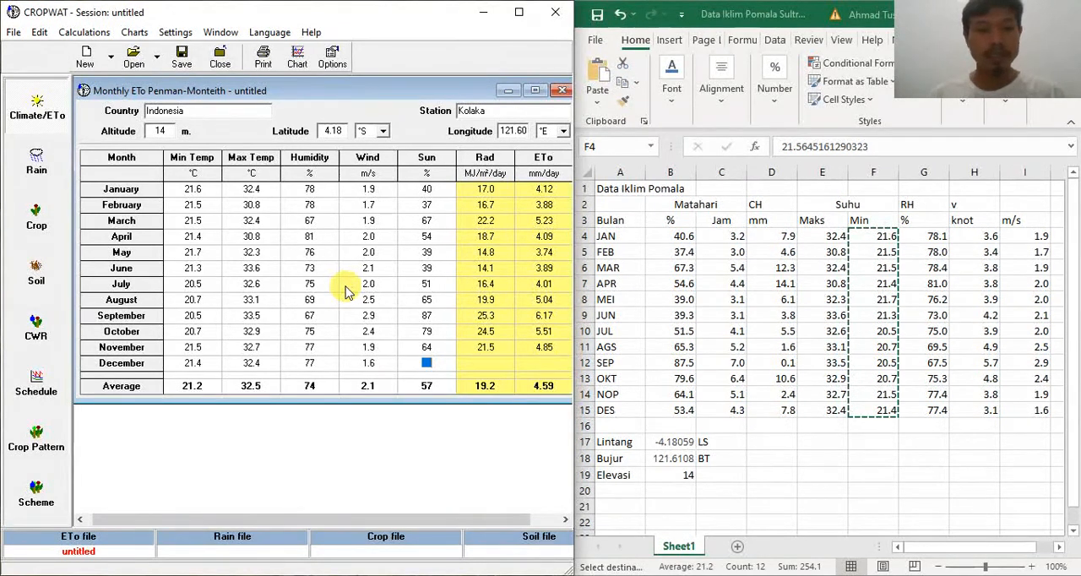
{"action": "type", "text": "53"}
{"action": "key", "text": "Return"}
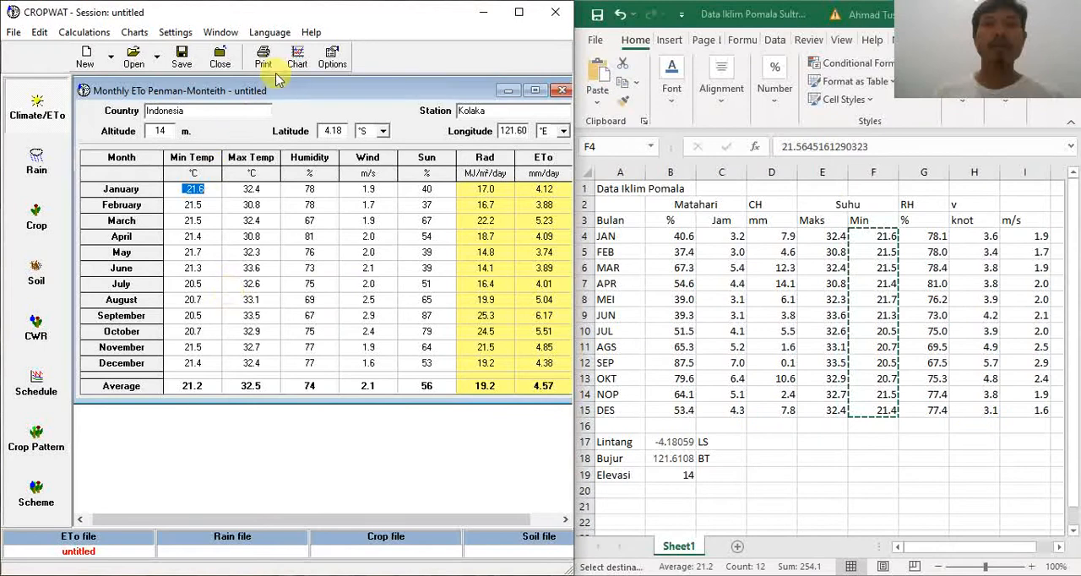
Step: Maximize the CROPWAT window and review the Climate/ETo data settings and units without changing them
{"action": "left_click", "coordinate": [519, 15]}
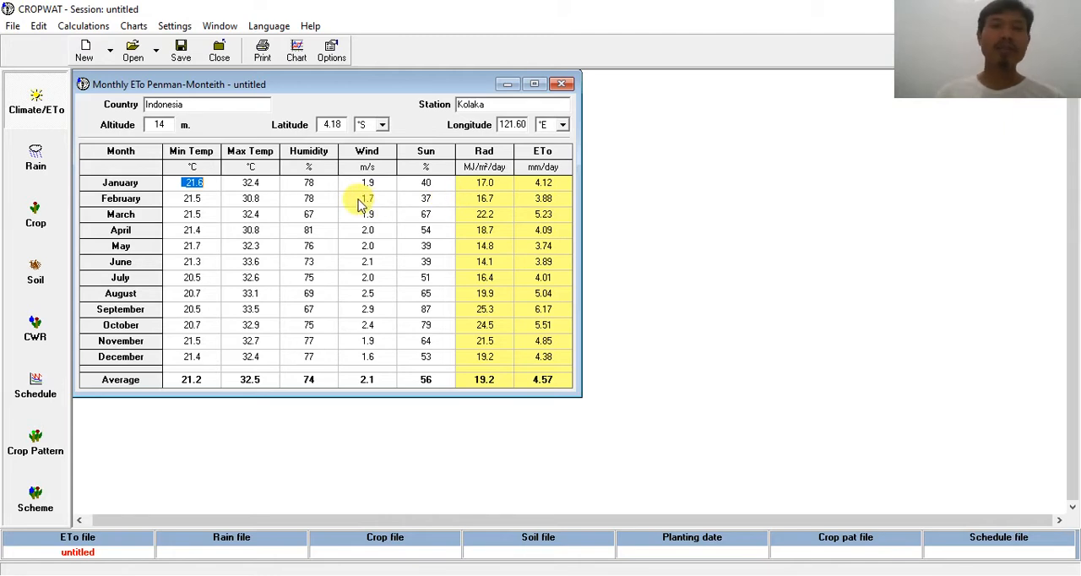
{"action": "left_click", "coordinate": [334, 54]}
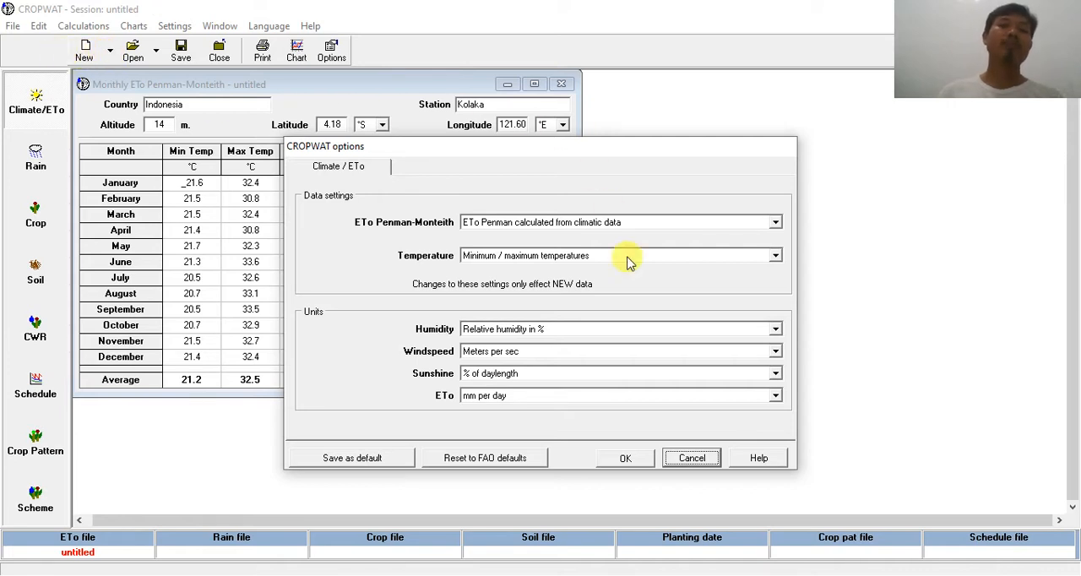
{"action": "left_click", "coordinate": [686, 459]}
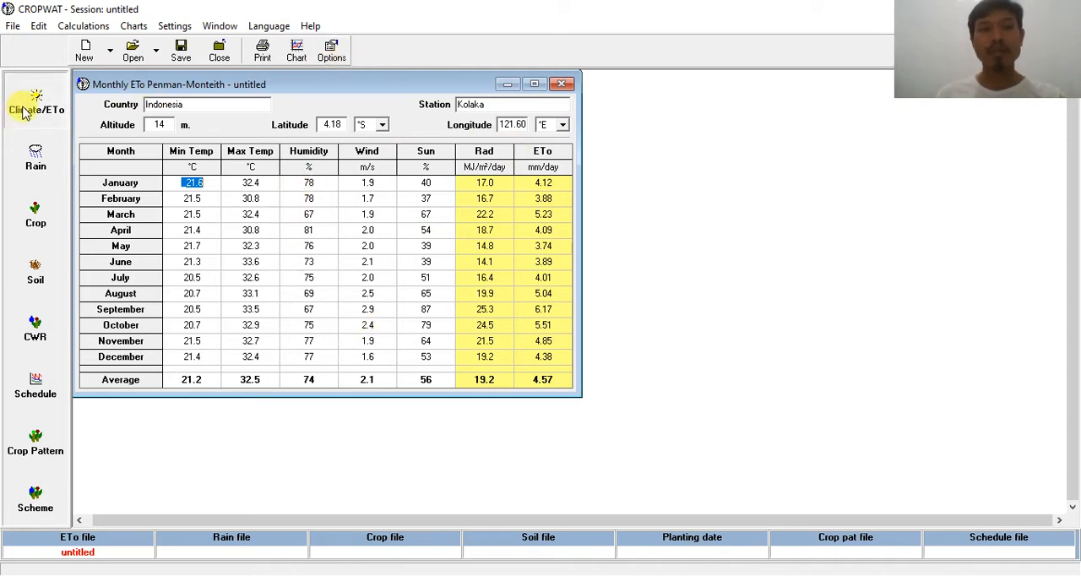
{"action": "left_click", "coordinate": [333, 55]}
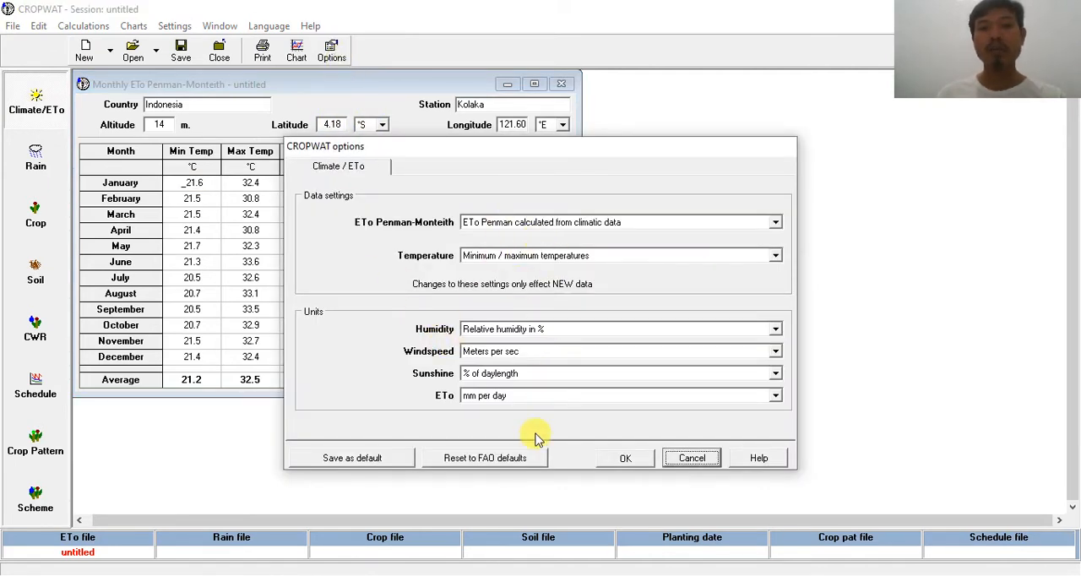
{"action": "left_click", "coordinate": [694, 461]}
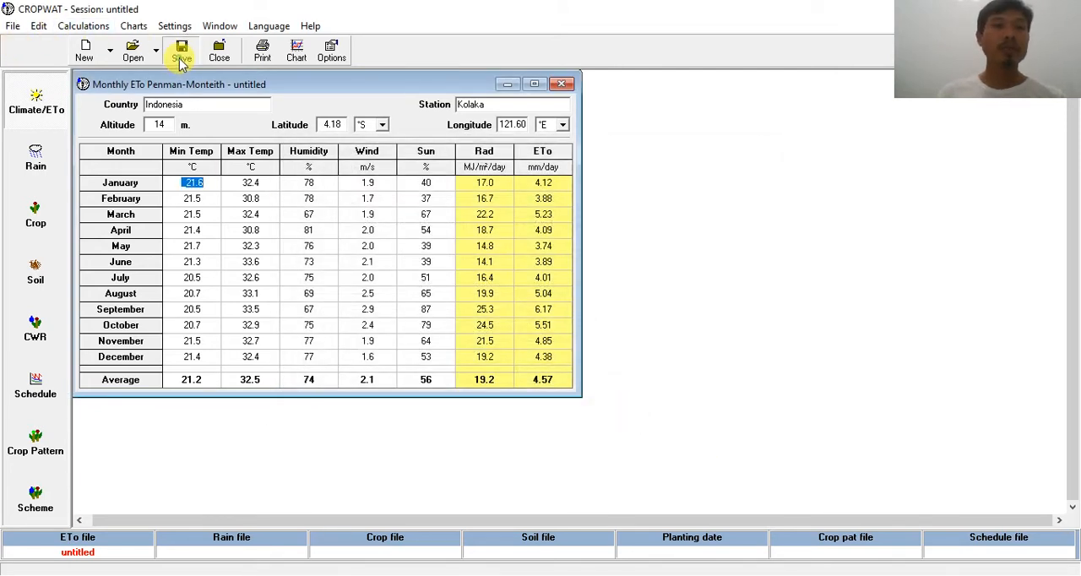
Step: Save the monthly ETo Penman-Monteith data as Kolaka in the climate folder
{"action": "left_click", "coordinate": [181, 55]}
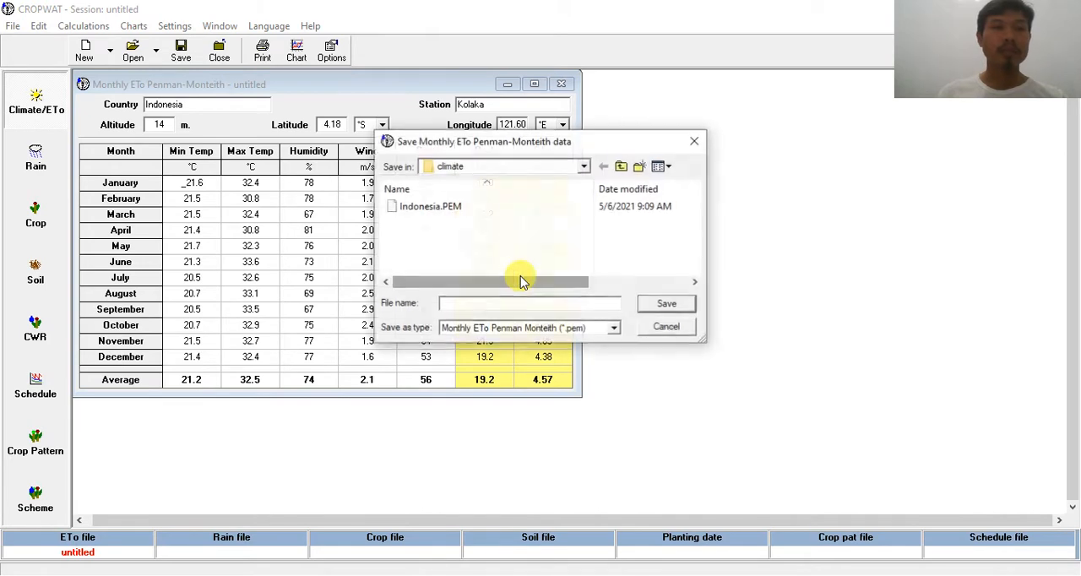
{"action": "left_click", "coordinate": [667, 327]}
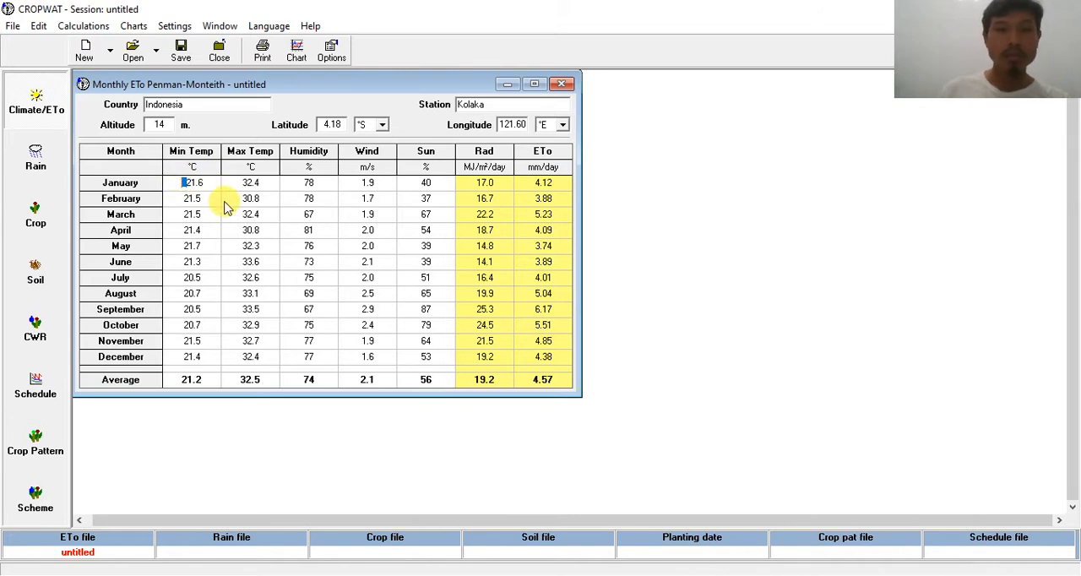
{"action": "left_click", "coordinate": [425, 231]}
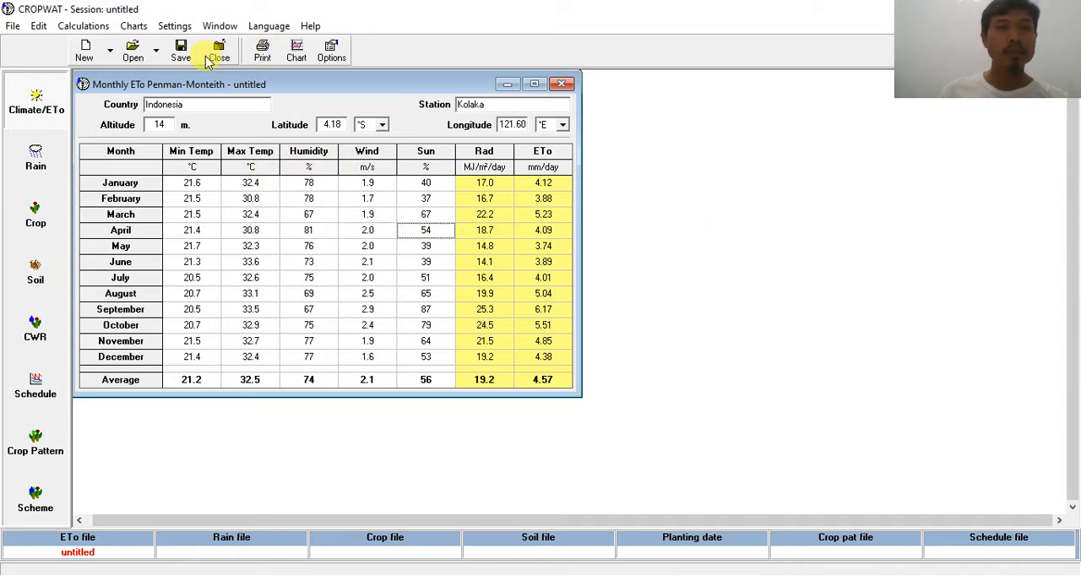
{"action": "left_click", "coordinate": [180, 51]}
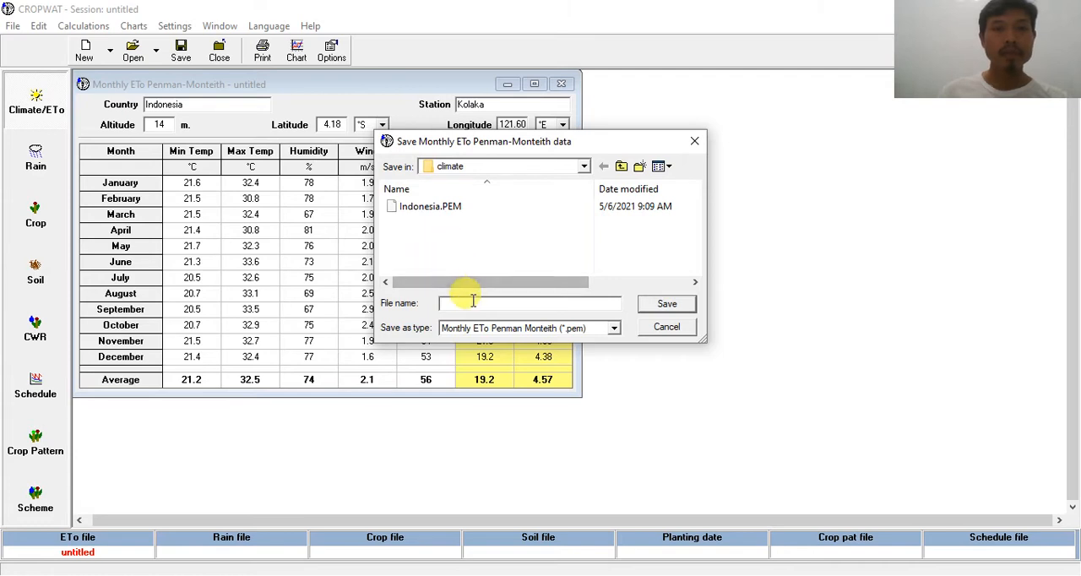
{"action": "type", "text": "Kolaka"}
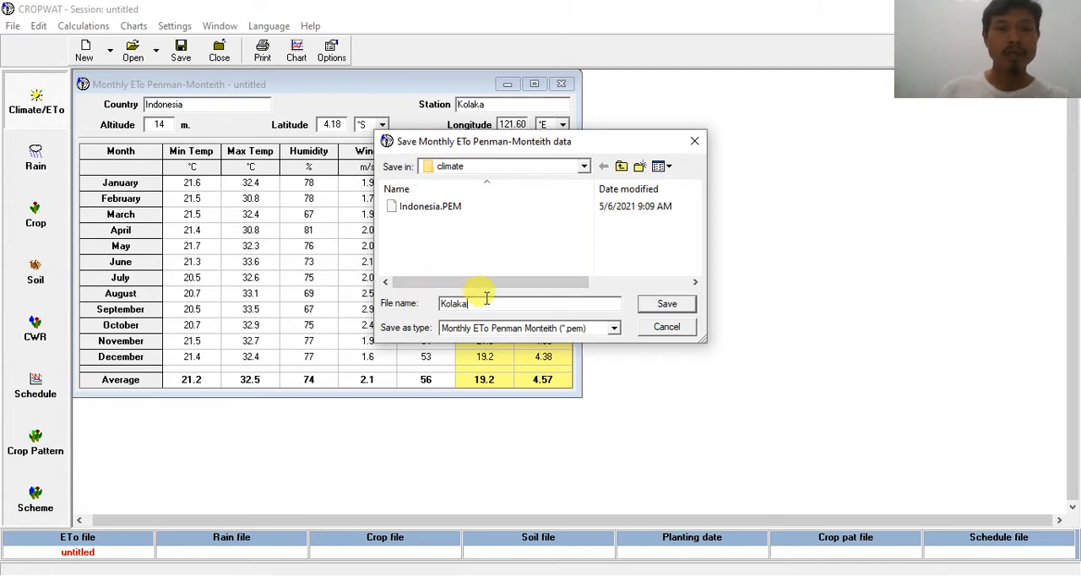
{"action": "left_click", "coordinate": [666, 304]}
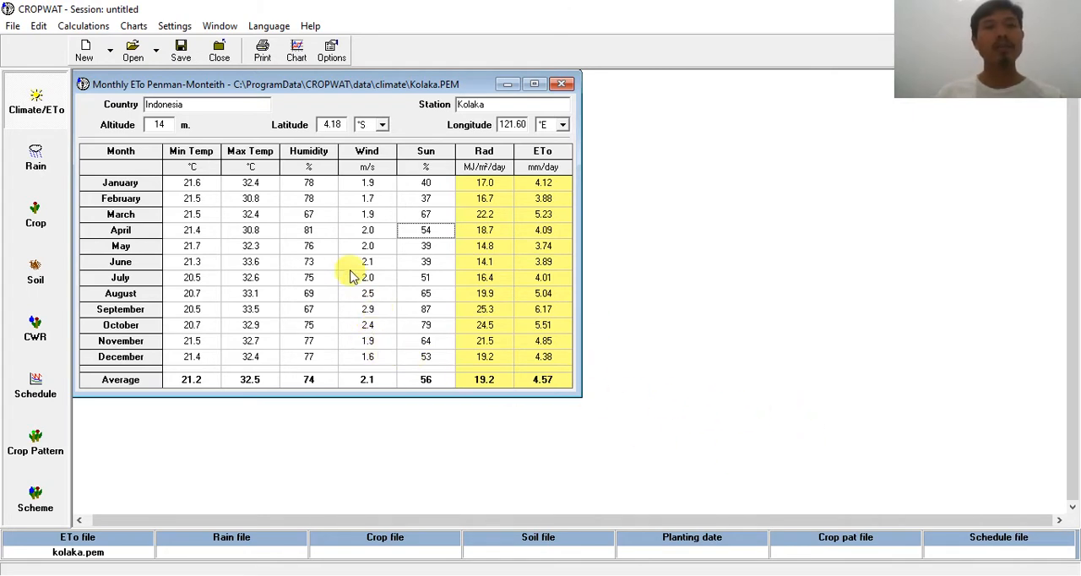
{"action": "left_click_drag", "start_coordinate": [580, 394], "coordinate": [700, 482]}
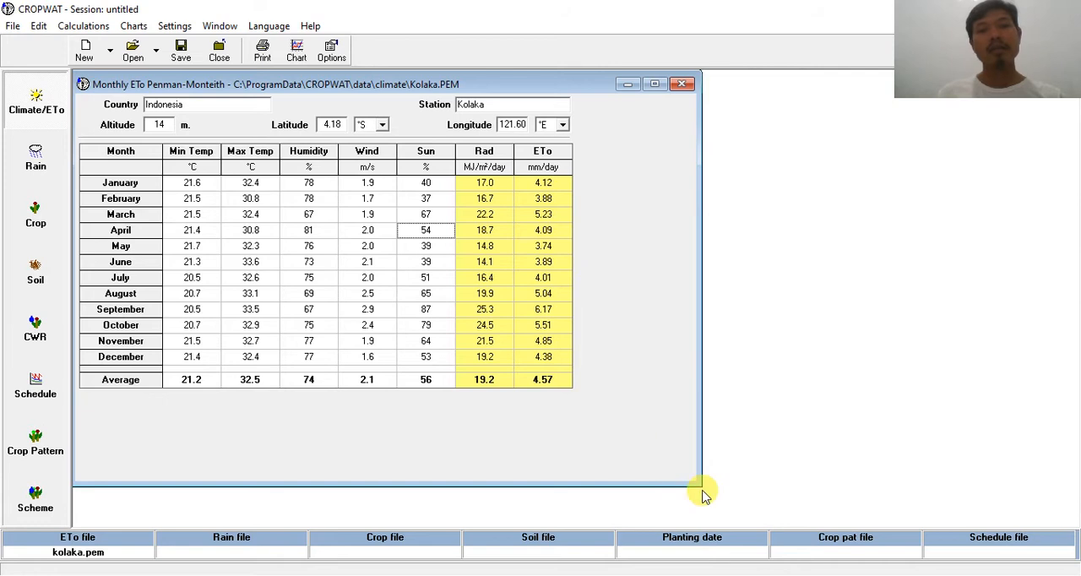
{"action": "left_click_drag", "start_coordinate": [700, 484], "coordinate": [583, 401]}
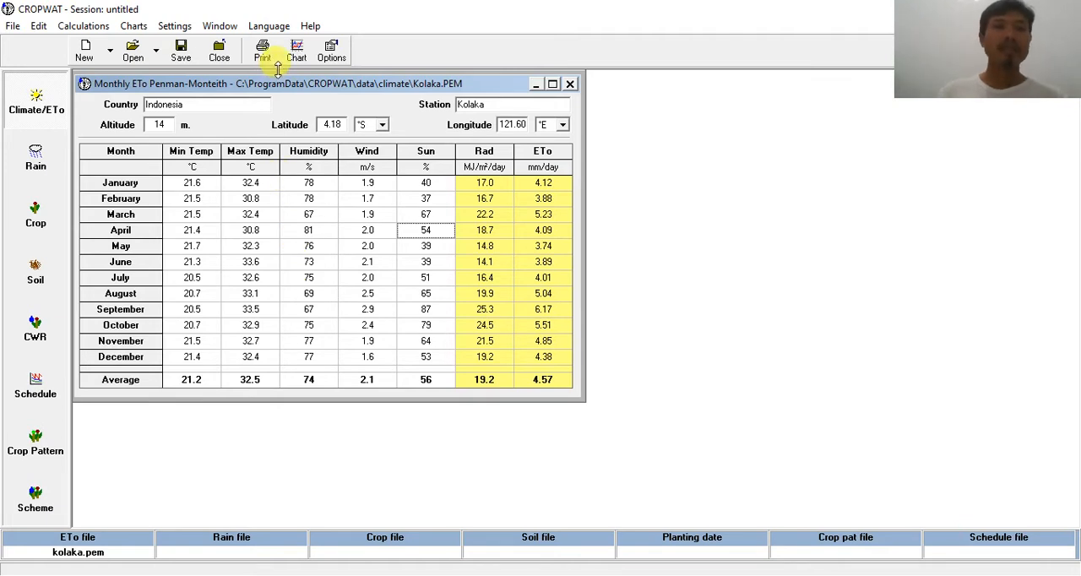
Step: Change the Climate/ETo options to average temperatures for new data and hours of sunshine as the sunshine unit
{"action": "left_click", "coordinate": [331, 53]}
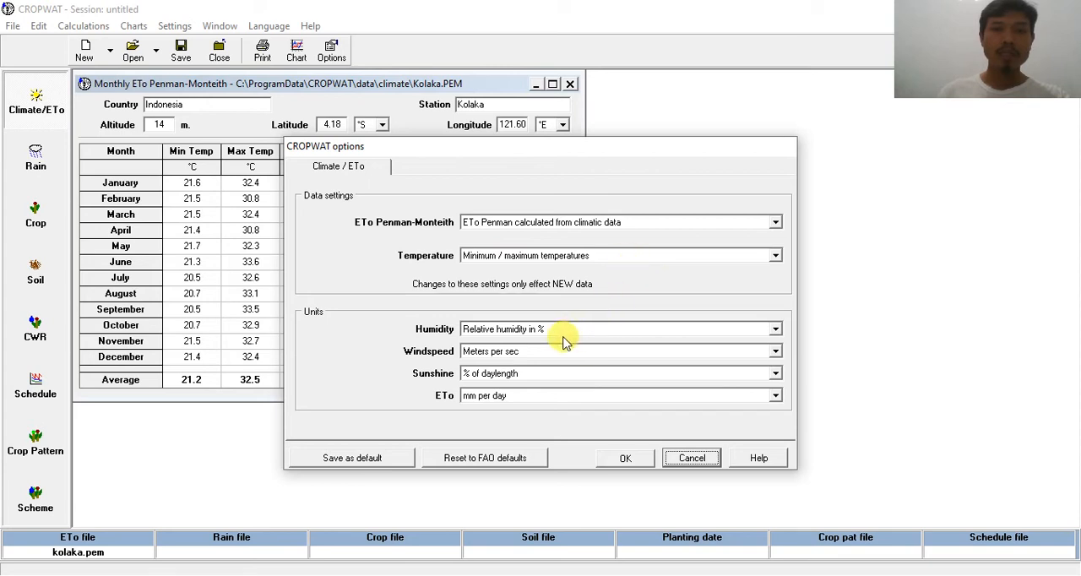
{"action": "left_click", "coordinate": [616, 257]}
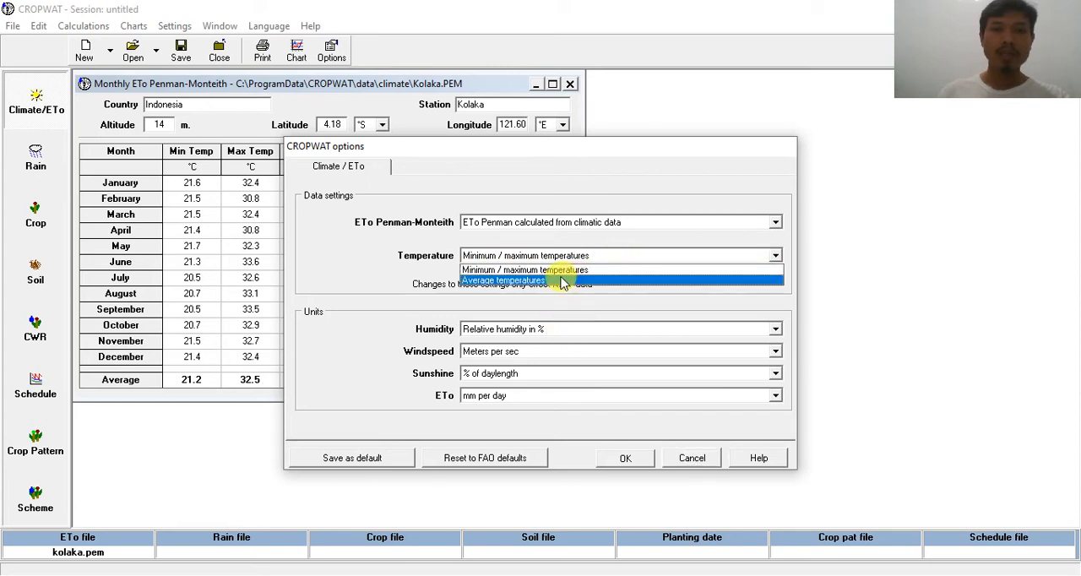
{"action": "left_click", "coordinate": [562, 281]}
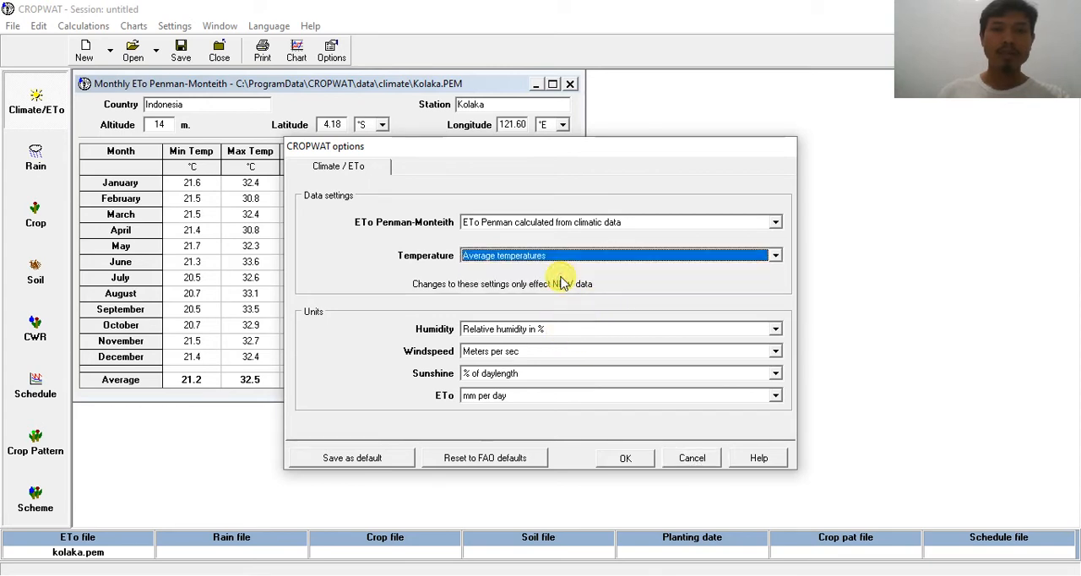
{"action": "left_click", "coordinate": [534, 373]}
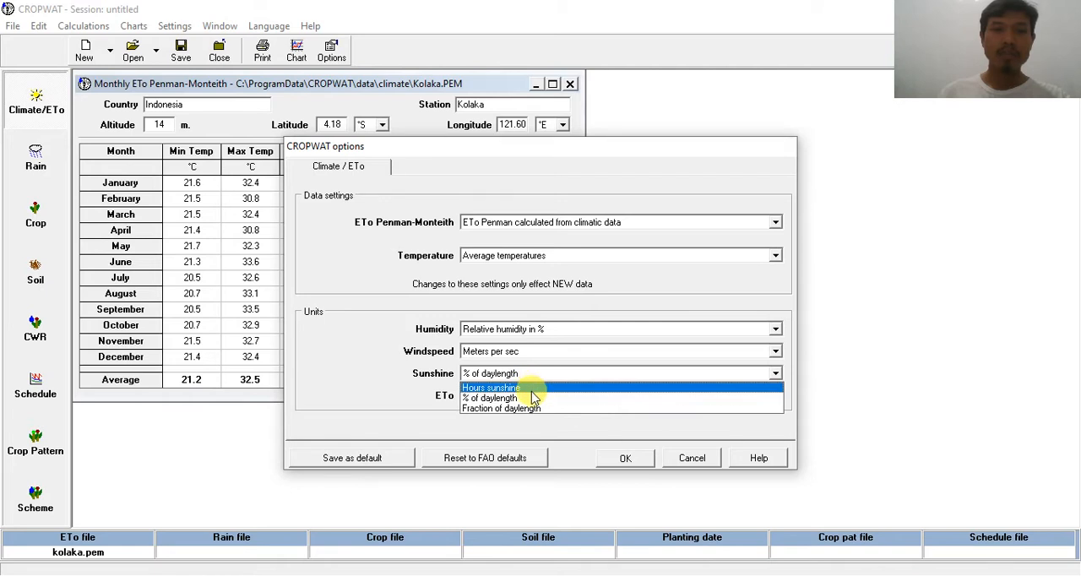
{"action": "left_click", "coordinate": [532, 389]}
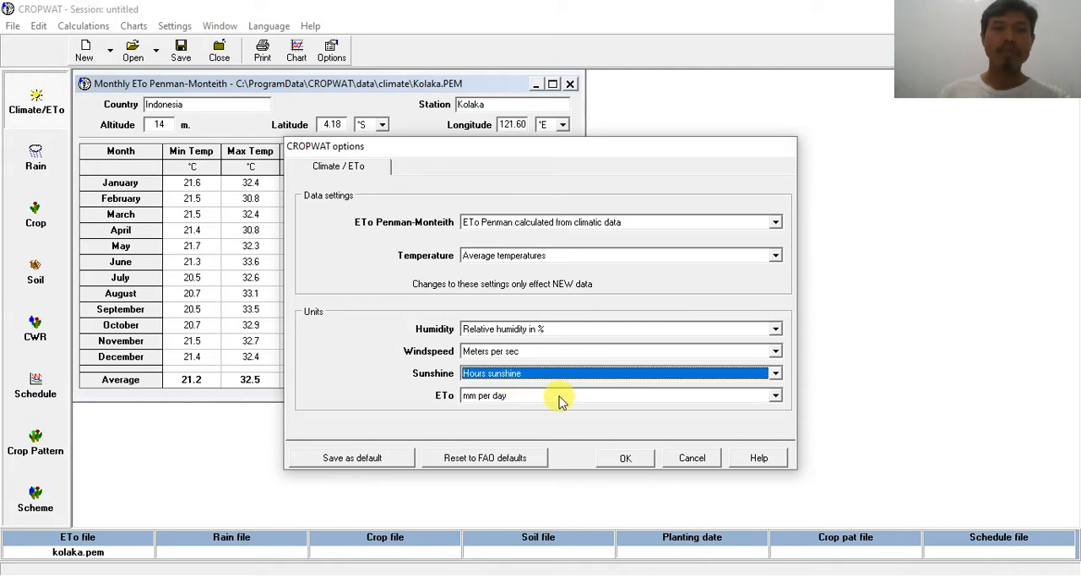
{"action": "left_click", "coordinate": [621, 459]}
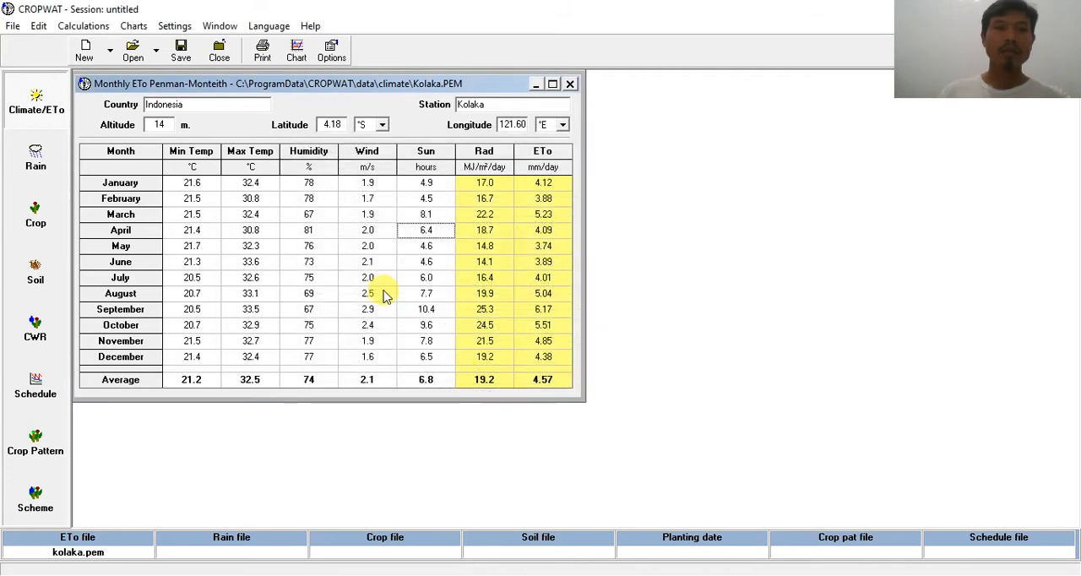
Step: Create a new monthly climate/ETo data set, saving the changes to the current Kolaka data
{"action": "left_click", "coordinate": [85, 52]}
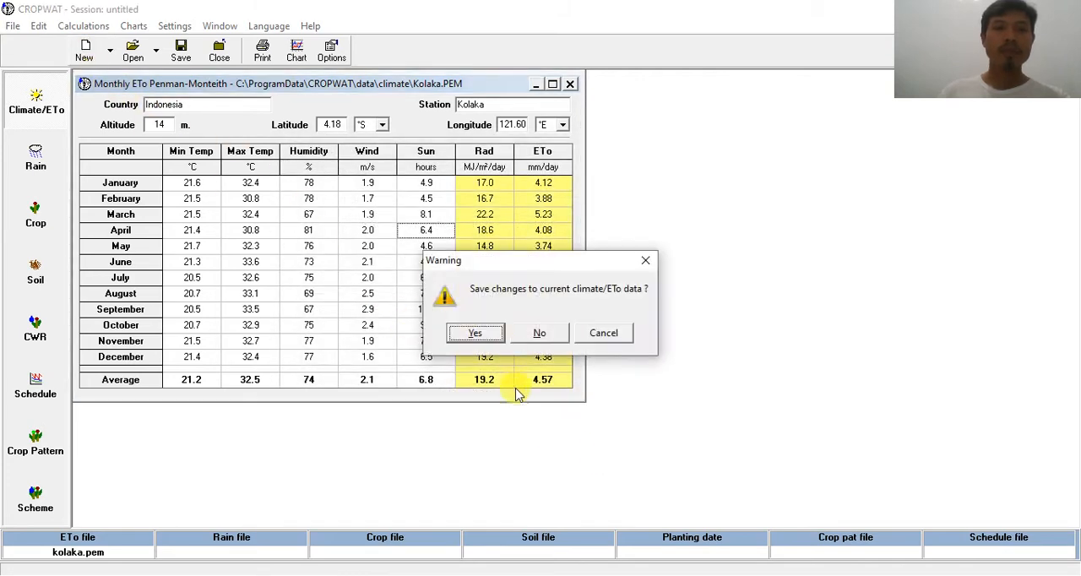
{"action": "left_click", "coordinate": [475, 333]}
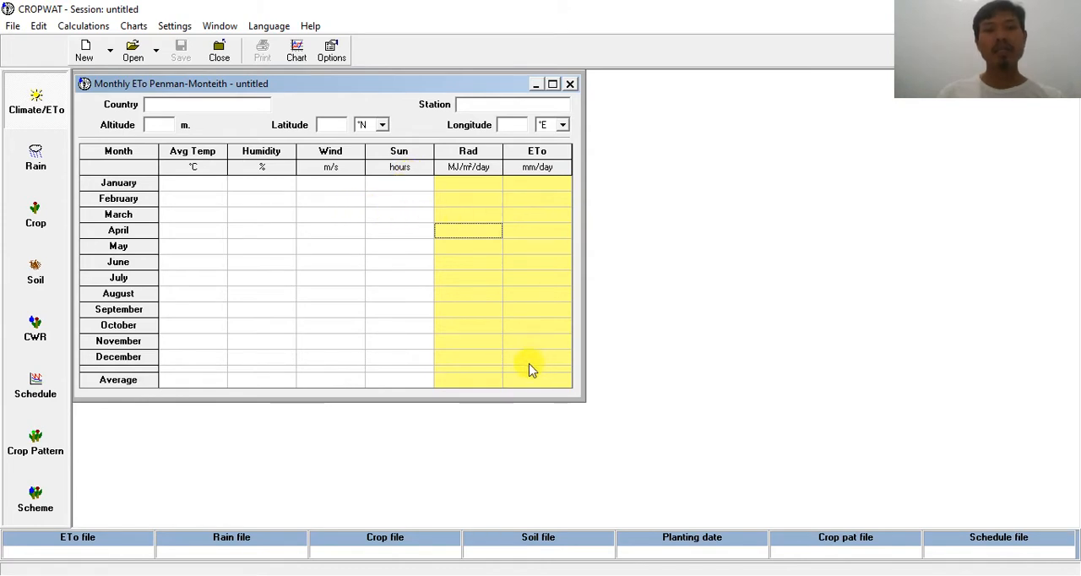
Step: Switch to the Excel workbook and insert an empty column between the Min temperature and RH columns
{"action": "left_click", "coordinate": [298, 575]}
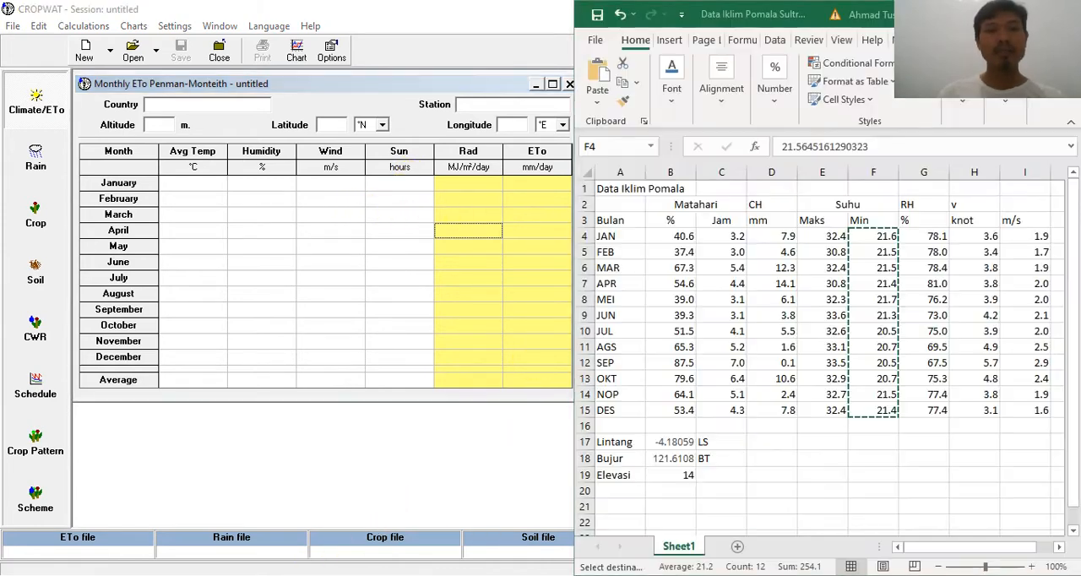
{"action": "left_click", "coordinate": [786, 394]}
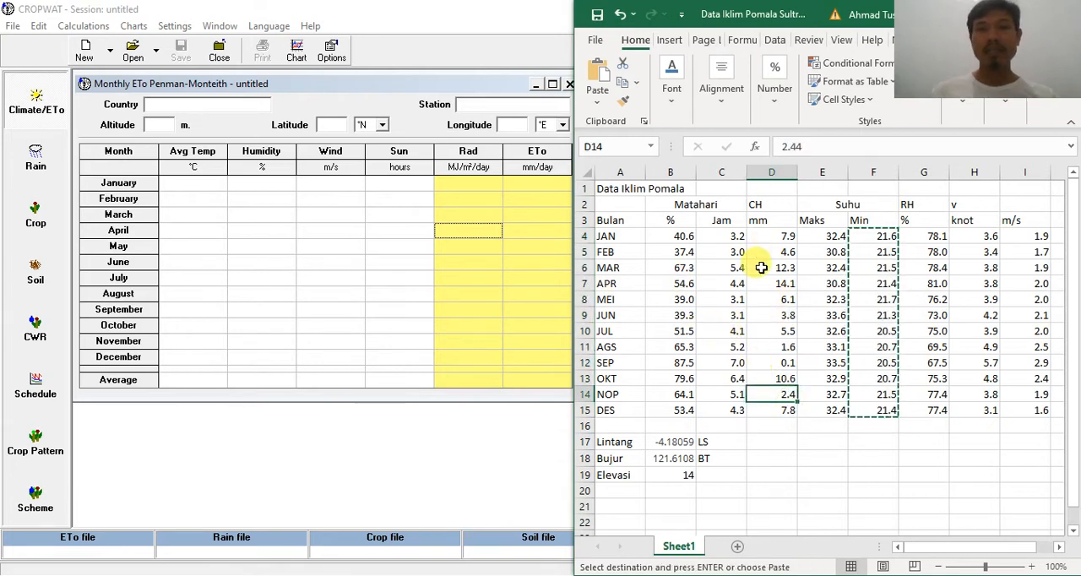
{"action": "left_click", "coordinate": [912, 172]}
{"action": "right_click", "coordinate": [912, 172]}
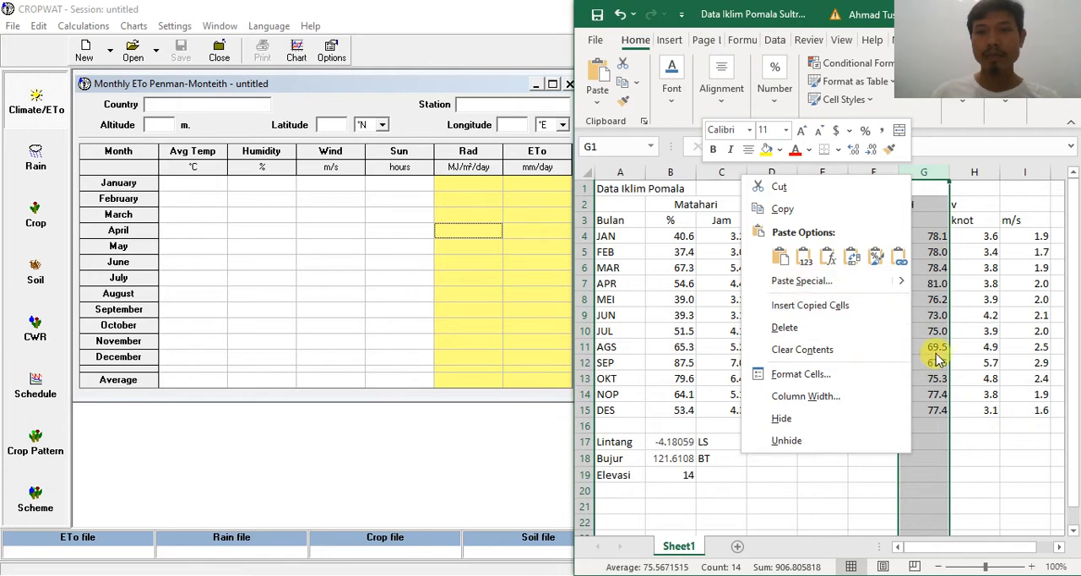
{"action": "key", "text": "Escape"}
{"action": "double_click", "coordinate": [986, 341]}
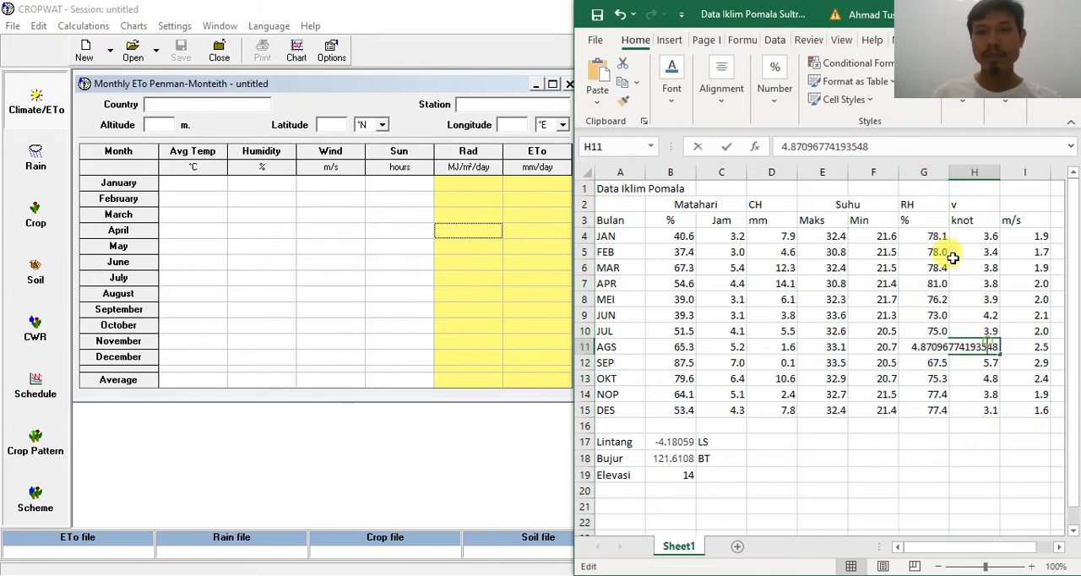
{"action": "left_click", "coordinate": [921, 169]}
{"action": "right_click", "coordinate": [921, 169]}
{"action": "left_click", "coordinate": [930, 367]}
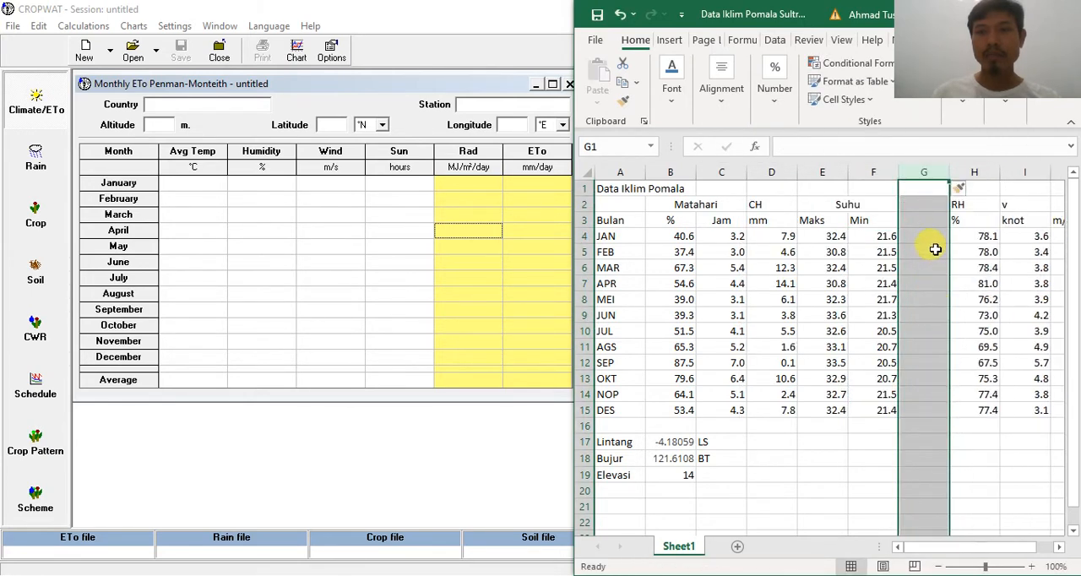
Step: Calculate the January average temperature in G4 with =AVERAGE(E4:F4) and fill the formula down to the DES row
{"action": "left_click", "coordinate": [933, 243]}
{"action": "type", "text": "=average("}
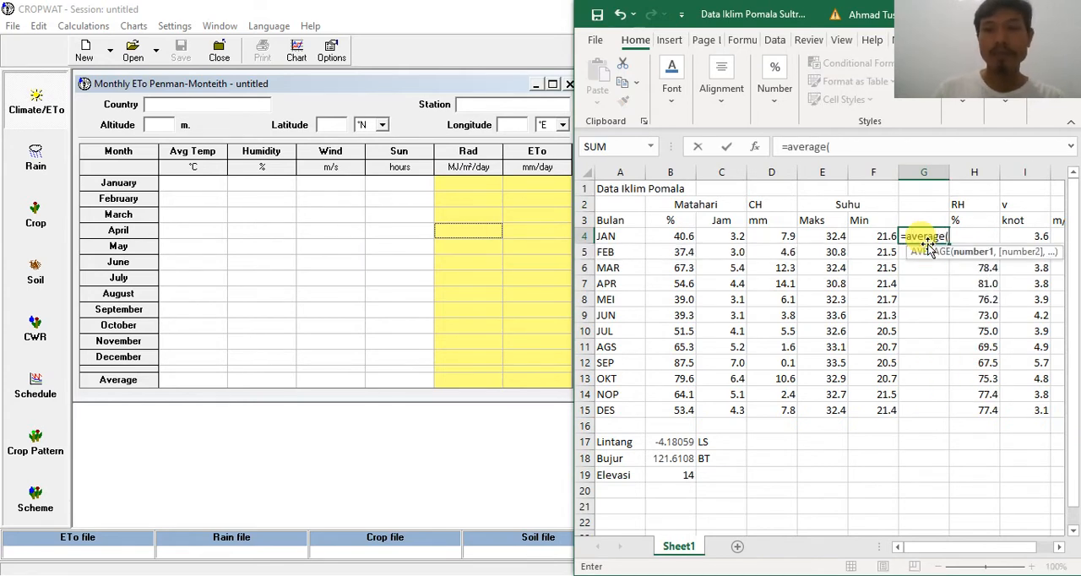
{"action": "left_click_drag", "start_coordinate": [836, 236], "coordinate": [859, 236]}
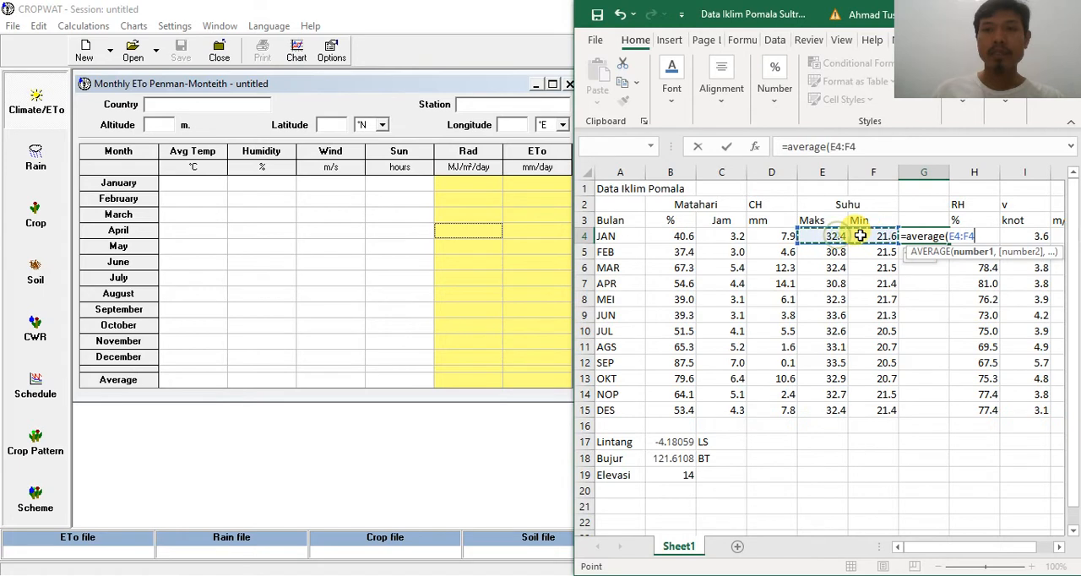
{"action": "type", "text": ")"}
{"action": "key", "text": "Return"}
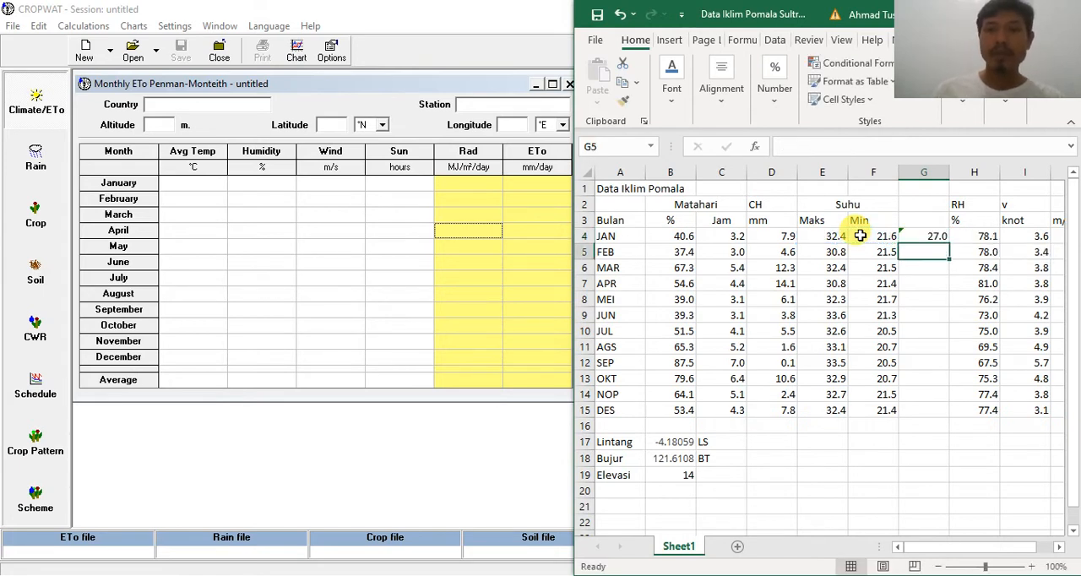
{"action": "left_click", "coordinate": [908, 236]}
{"action": "left_click_drag", "start_coordinate": [949, 246], "coordinate": [930, 416]}
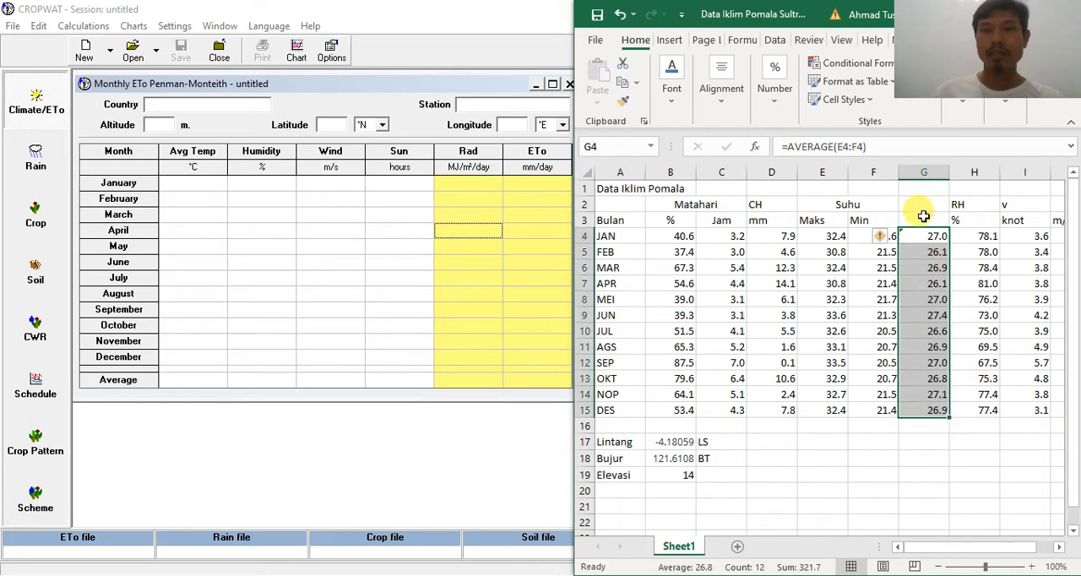
Step: Label the new temperature column in cell G3 as "average"
{"action": "left_click", "coordinate": [925, 218]}
{"action": "type", "text": "average"}
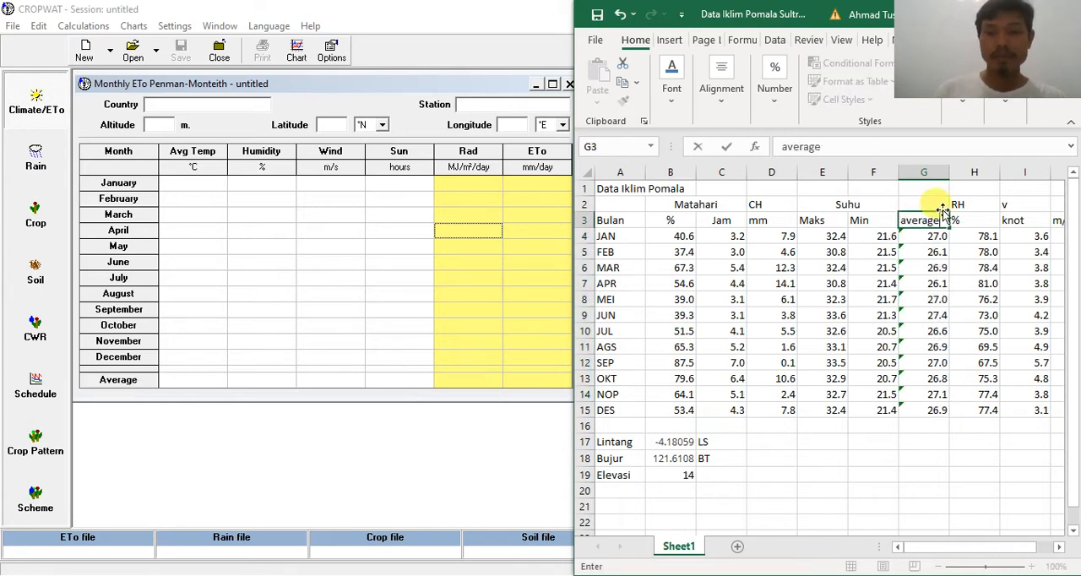
{"action": "key", "text": "Return"}
Step: Hide the Maks and Min temperature columns, E and F
{"action": "left_click", "coordinate": [852, 171]}
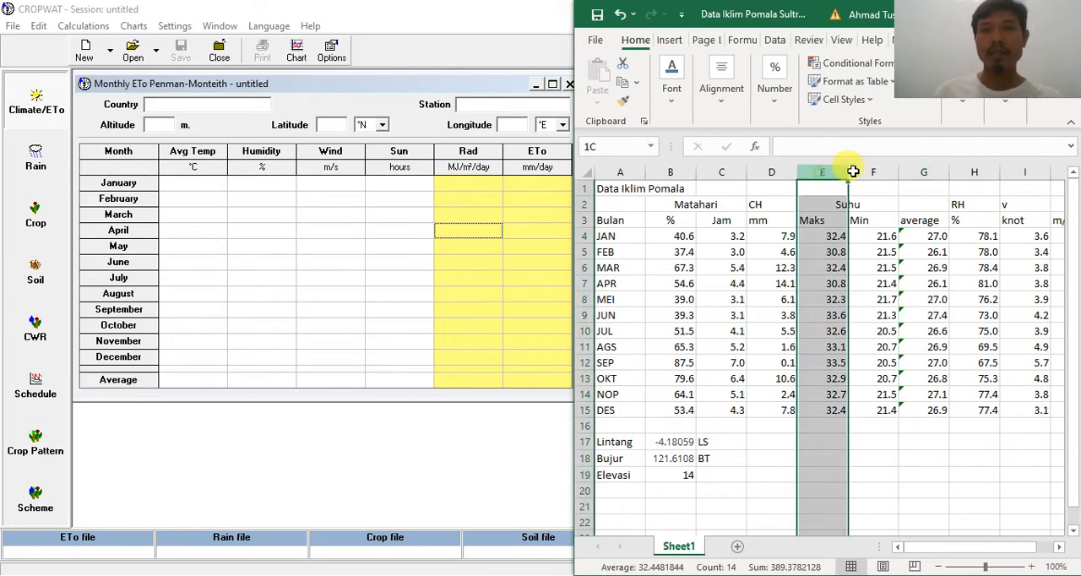
{"action": "left_click_drag", "start_coordinate": [853, 171], "coordinate": [863, 173]}
{"action": "right_click", "coordinate": [864, 172]}
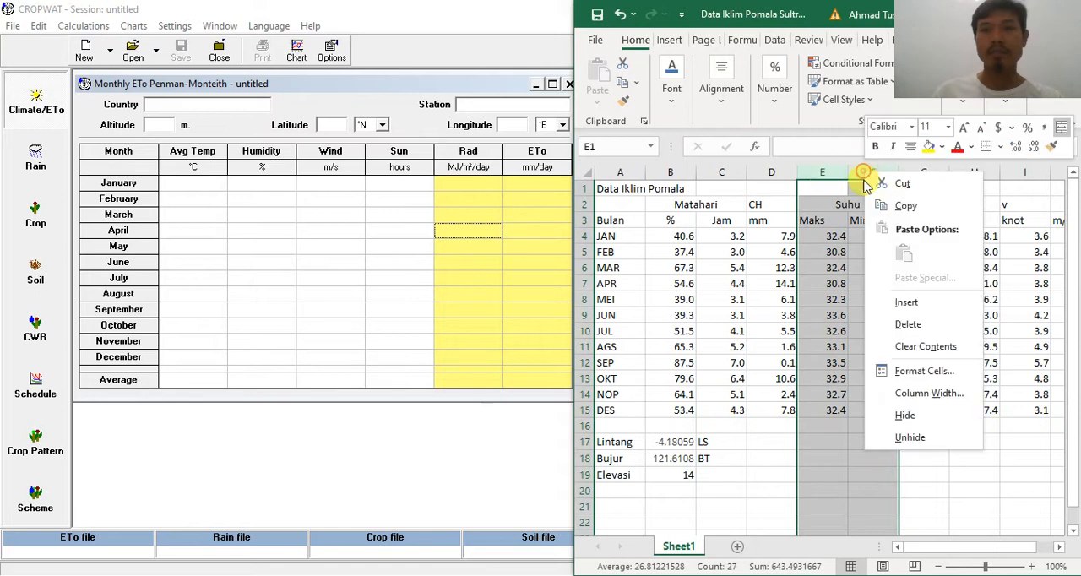
{"action": "left_click", "coordinate": [919, 420]}
{"action": "left_click", "coordinate": [940, 442]}
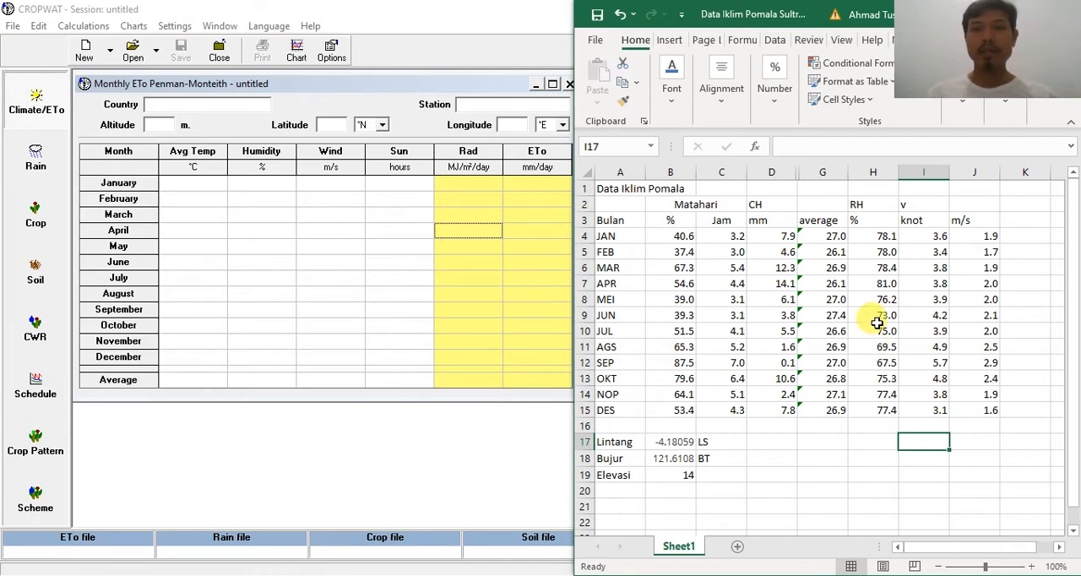
{"action": "left_click", "coordinate": [719, 239]}
{"action": "left_click_drag", "start_coordinate": [719, 239], "coordinate": [724, 408]}
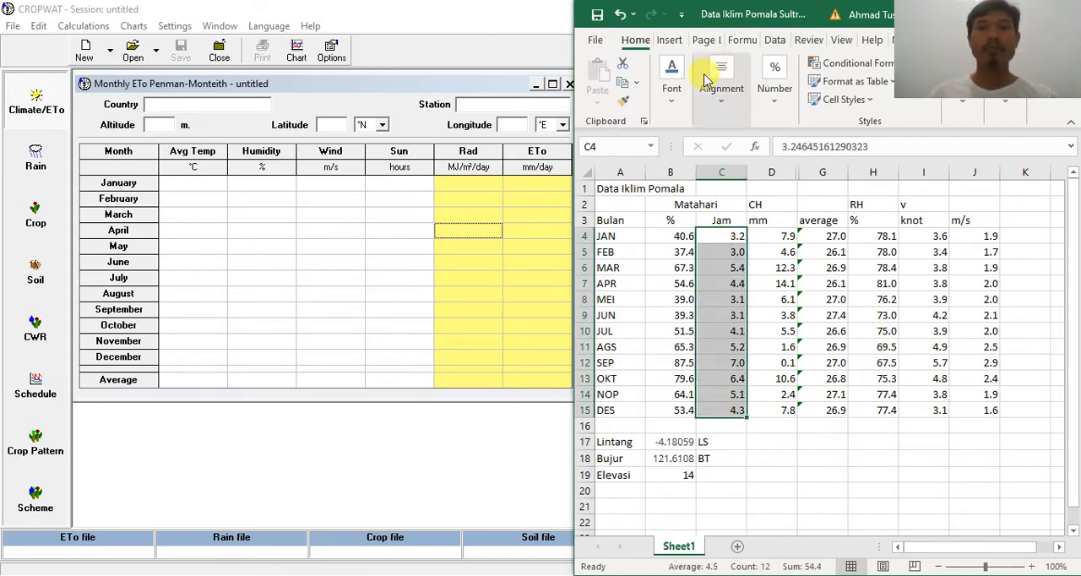
{"action": "left_click", "coordinate": [867, 442]}
Step: Switch to CROPWAT and arrange its window at full screen height beside the Excel workbook
{"action": "left_click", "coordinate": [350, 327]}
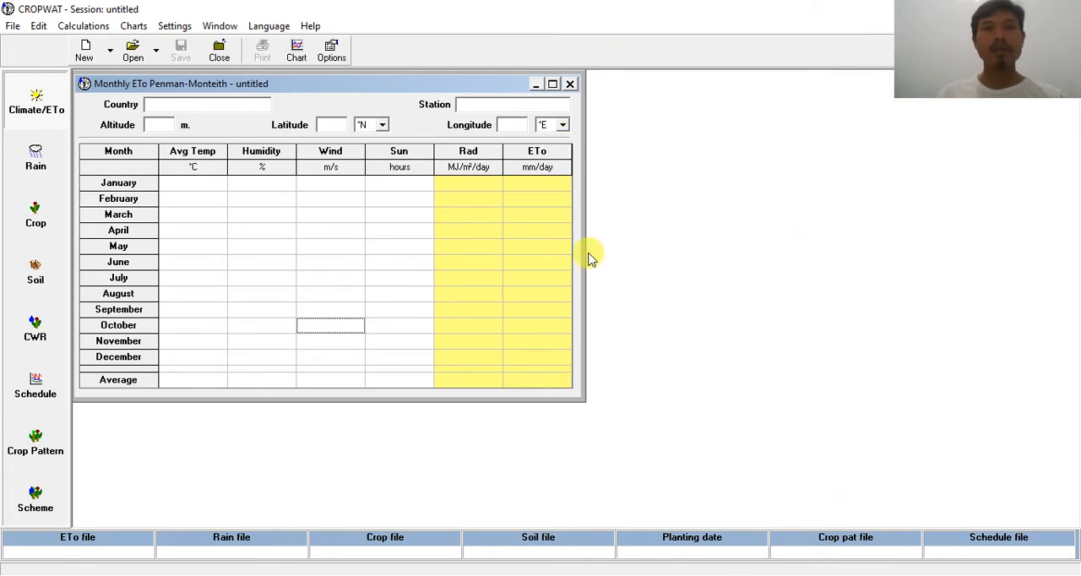
{"action": "key", "text": "alt+Tab"}
{"action": "left_click", "coordinate": [302, 356]}
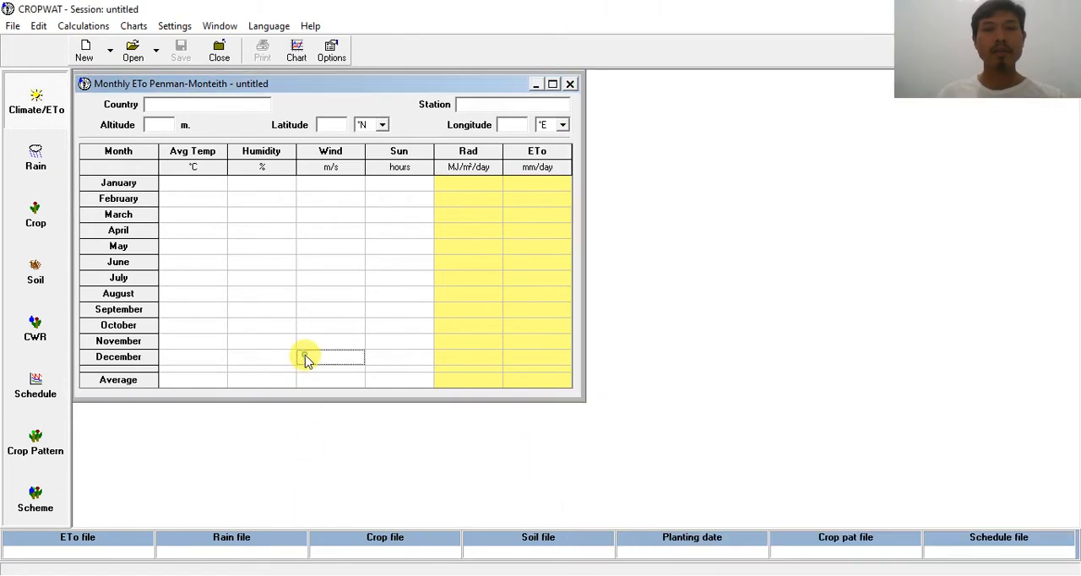
{"action": "left_click_drag", "start_coordinate": [615, 15], "coordinate": [286, 18]}
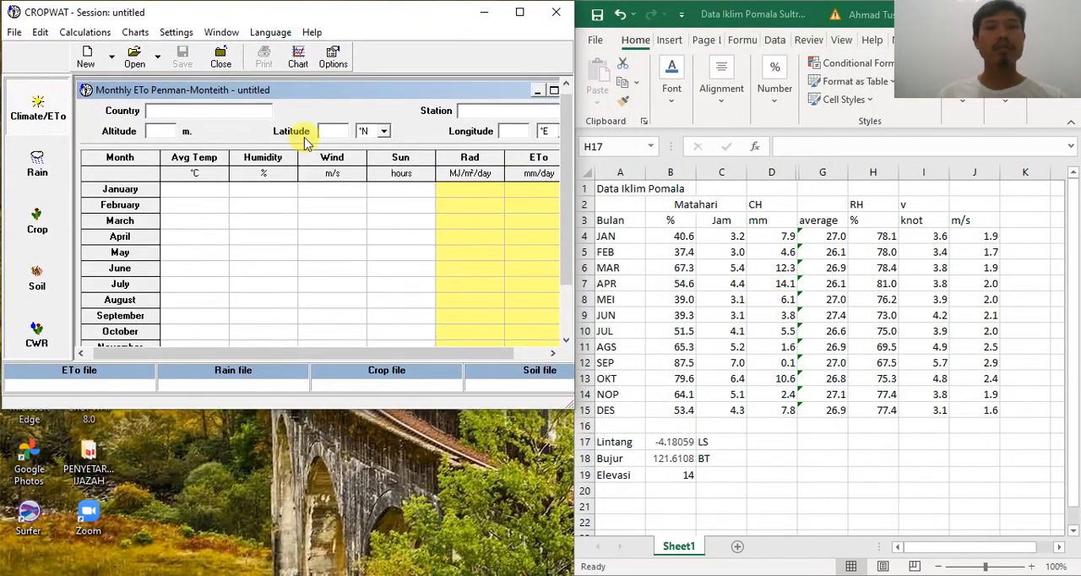
{"action": "left_click_drag", "start_coordinate": [381, 499], "coordinate": [386, 565]}
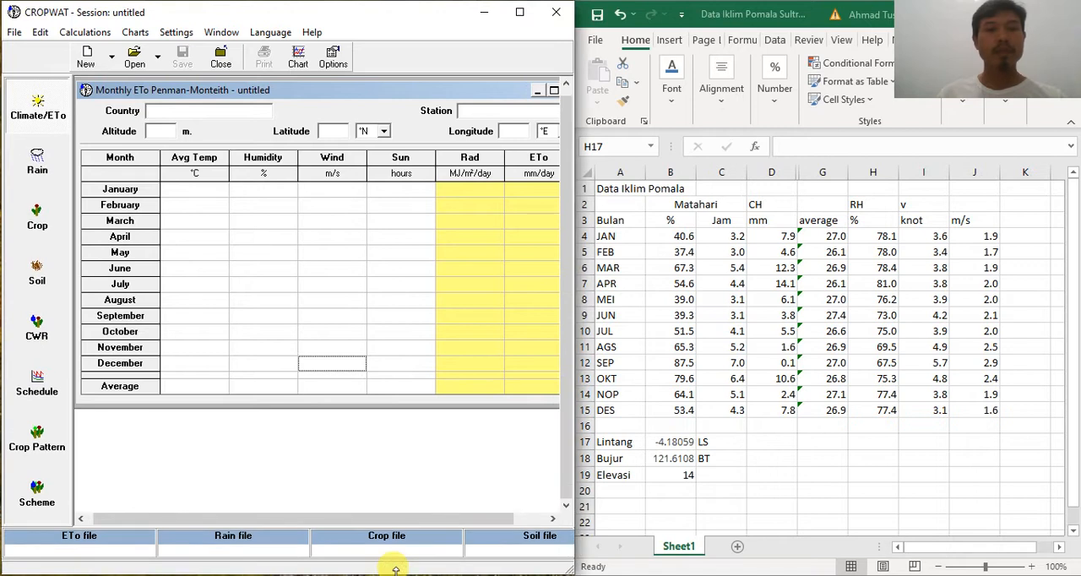
{"action": "left_click", "coordinate": [323, 285]}
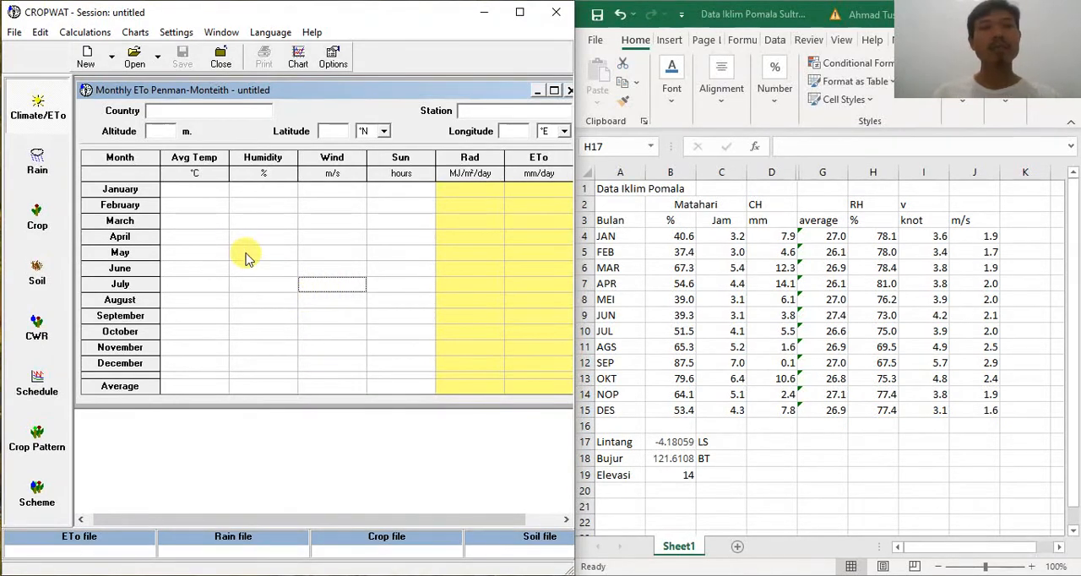
{"action": "left_click", "coordinate": [181, 191]}
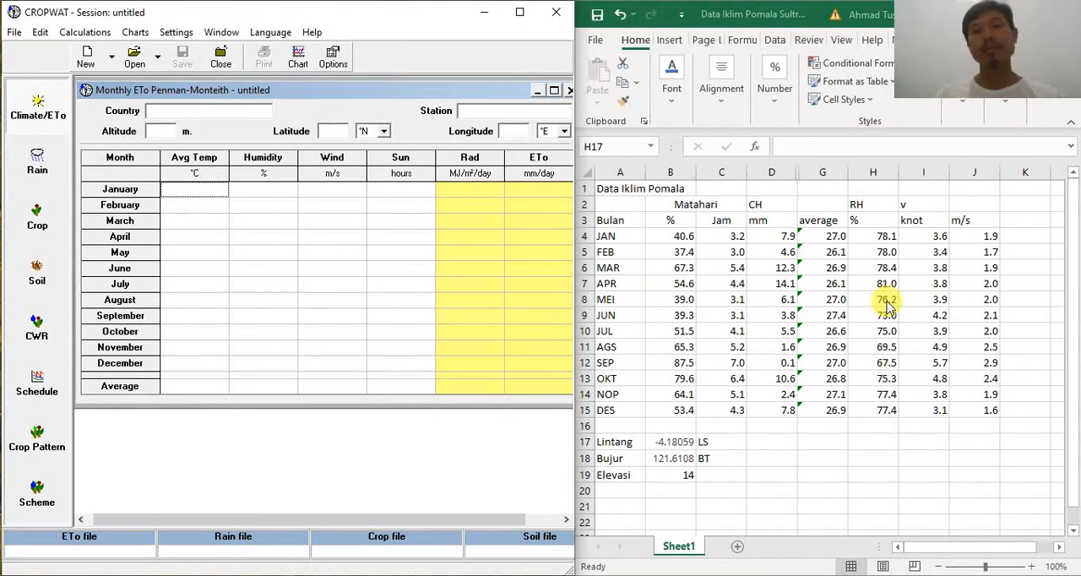
Step: Enter "Indoesia" as the country and "Kolakaa" as the station of the new ETo data set
{"action": "left_click", "coordinate": [236, 110]}
{"action": "type", "text": "Indoe"}
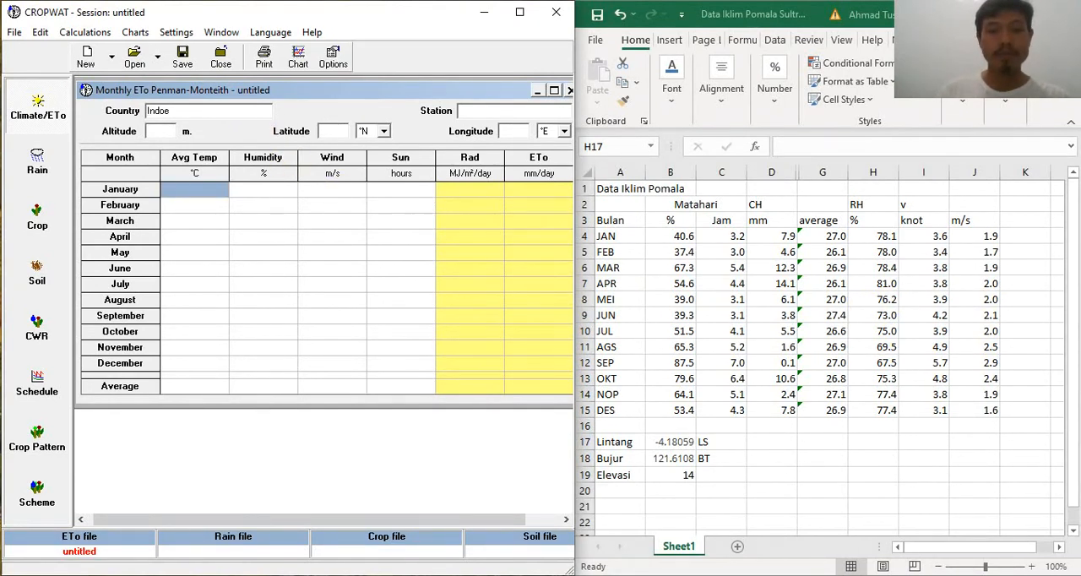
{"action": "key", "text": "BackSpace"}
{"action": "type", "text": "esia"}
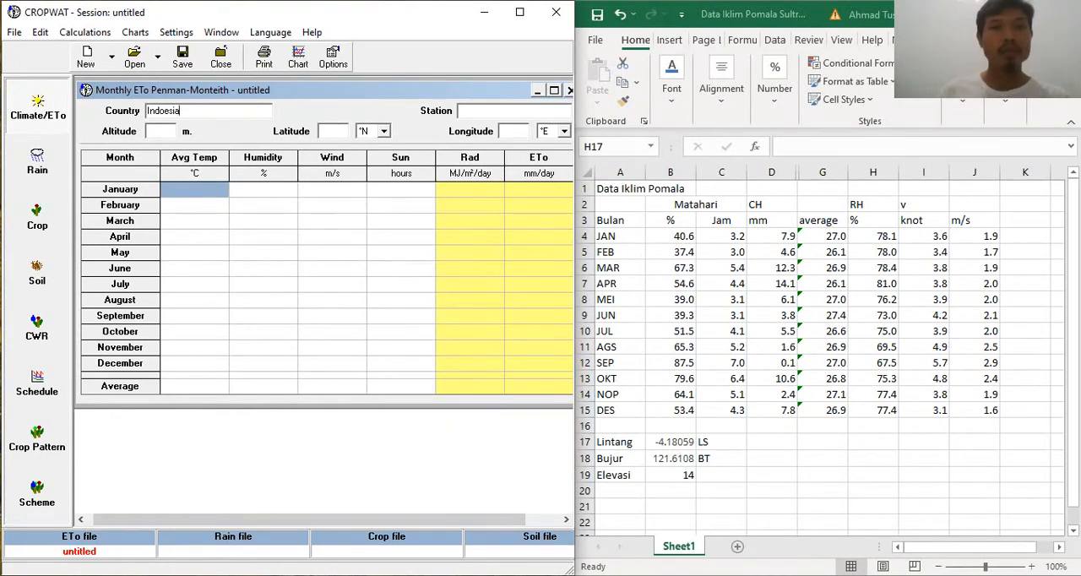
{"action": "left_click", "coordinate": [494, 110]}
{"action": "type", "text": "Kolakaa"}
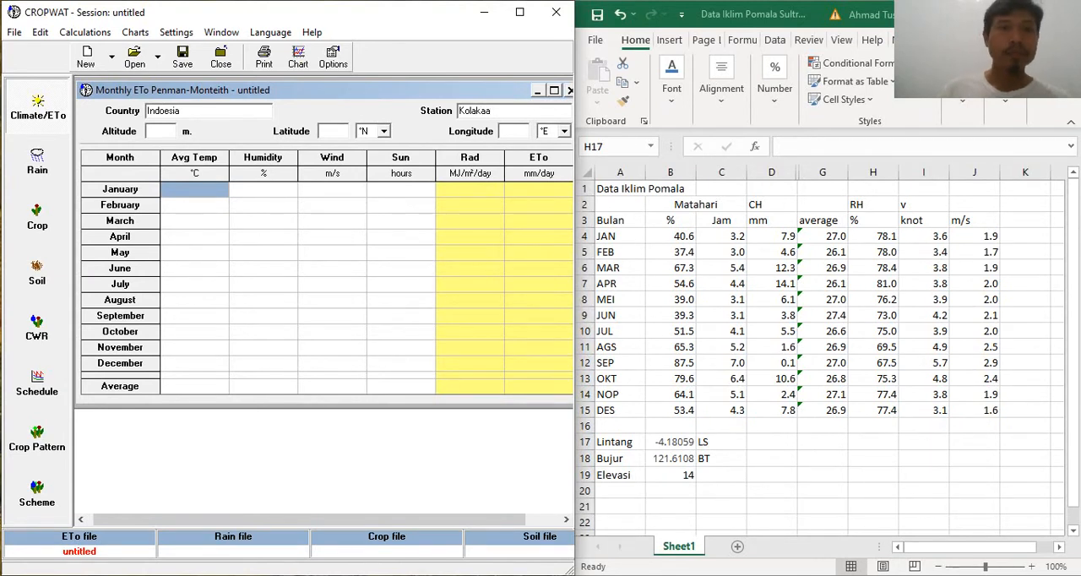
Step: Set the station's altitude to 14 m, latitude to 4.18 °S and longitude to 121.6 °E
{"action": "left_click", "coordinate": [165, 131]}
{"action": "type", "text": "14"}
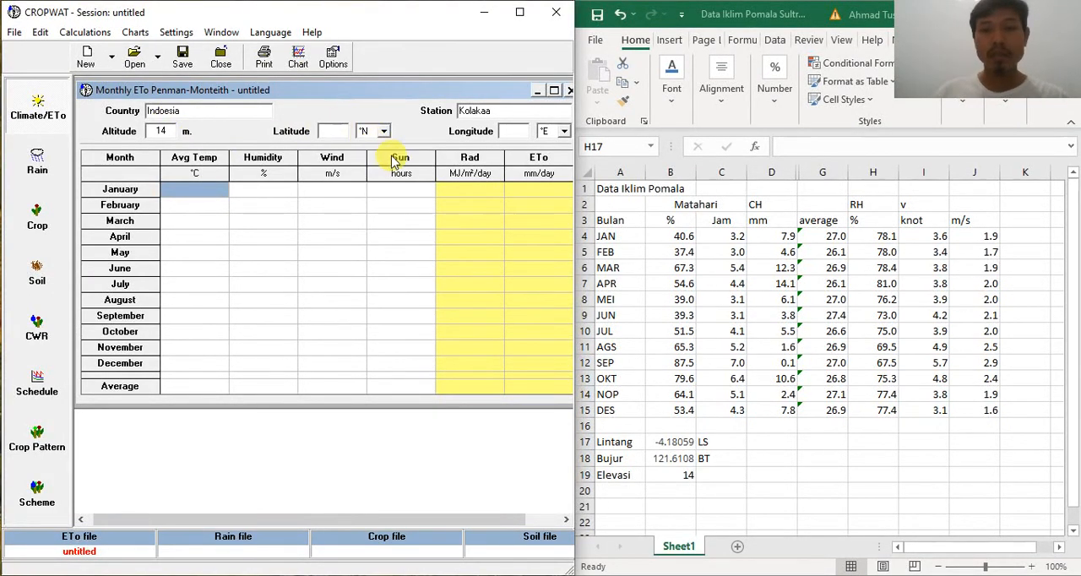
{"action": "left_click", "coordinate": [378, 132]}
{"action": "left_click", "coordinate": [377, 159]}
{"action": "left_click", "coordinate": [338, 133]}
{"action": "type", "text": "4.18"}
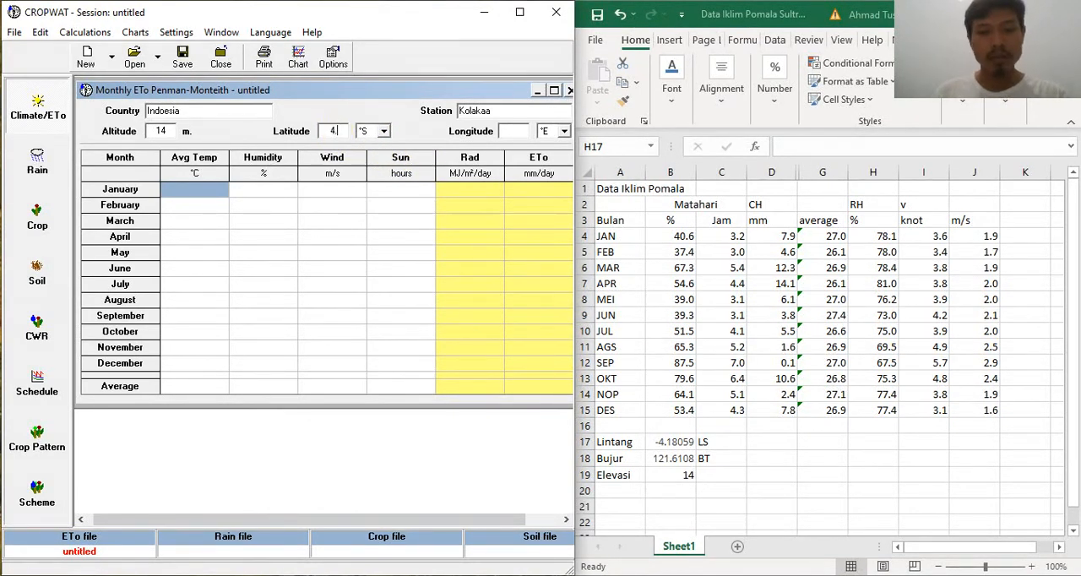
{"action": "left_click", "coordinate": [519, 132]}
{"action": "type", "text": "121.6"}
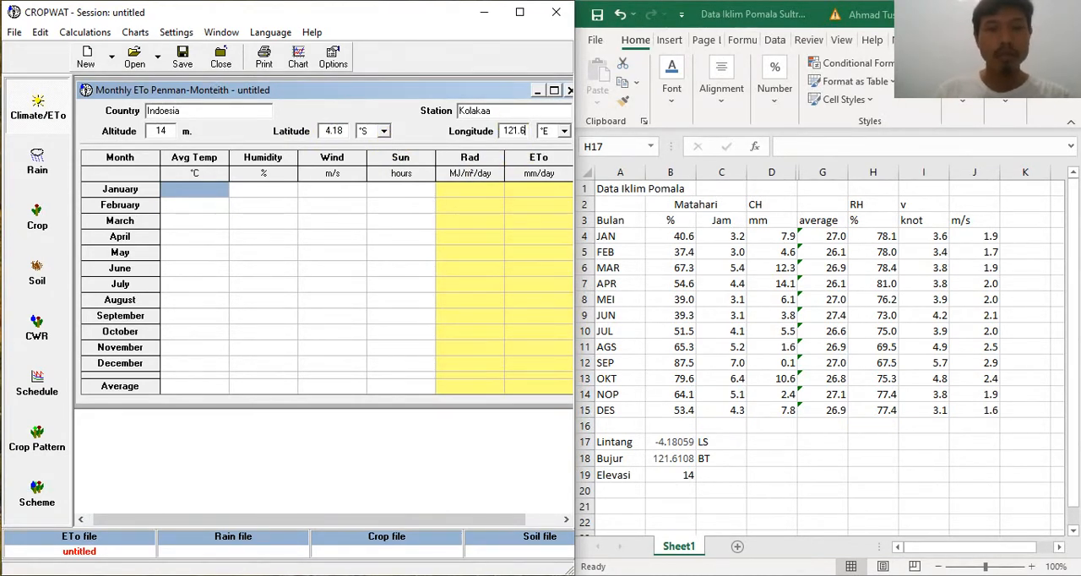
{"action": "left_click", "coordinate": [448, 224]}
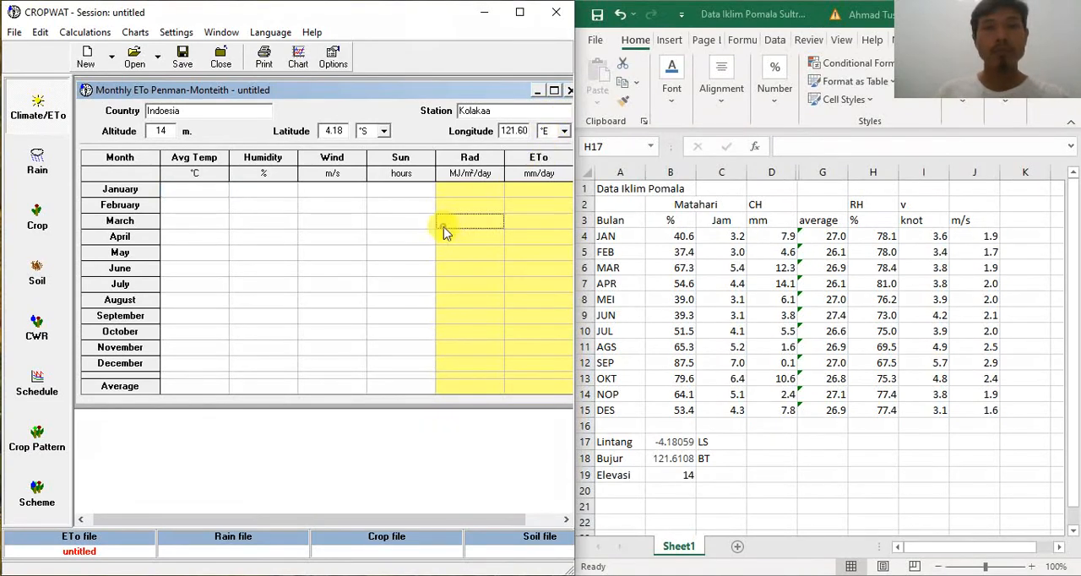
Step: Enter the January climate data: average temperature 27 °C, humidity 78 %, wind 1.9 m/s and sunshine 3.2 hours
{"action": "left_click", "coordinate": [191, 190]}
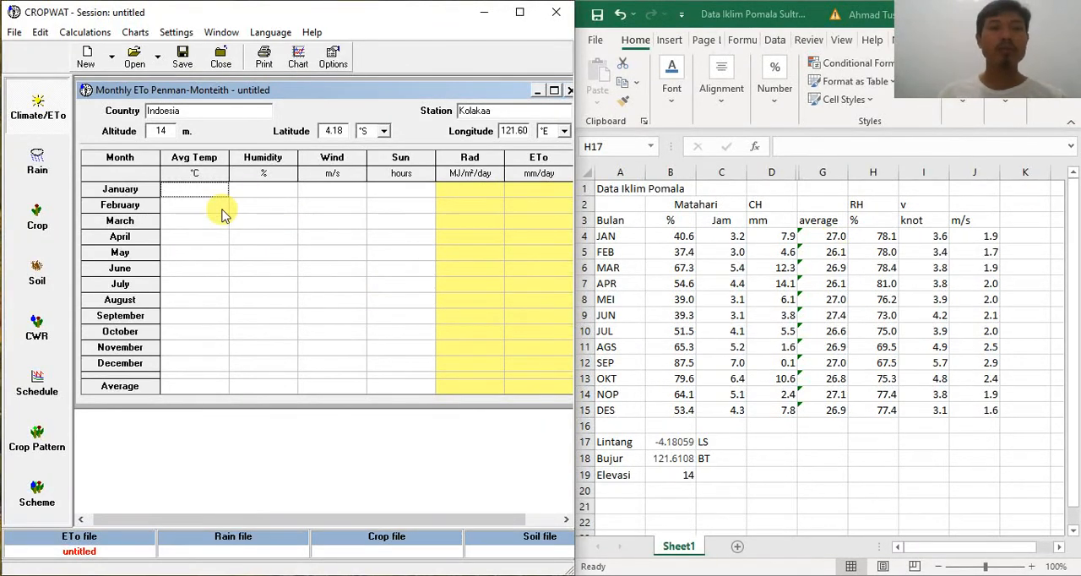
{"action": "type", "text": "27"}
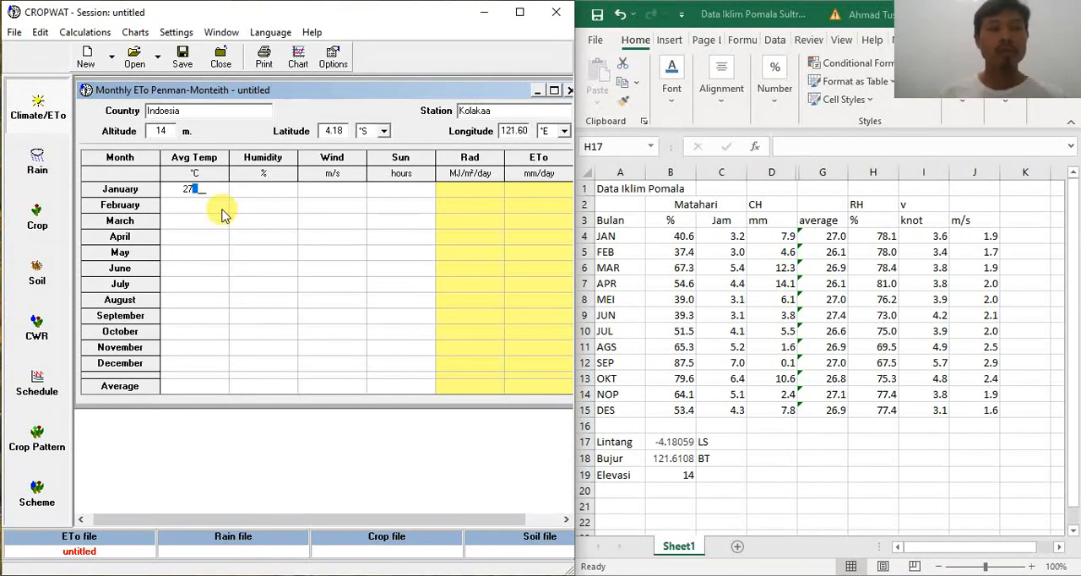
{"action": "key", "text": "Tab"}
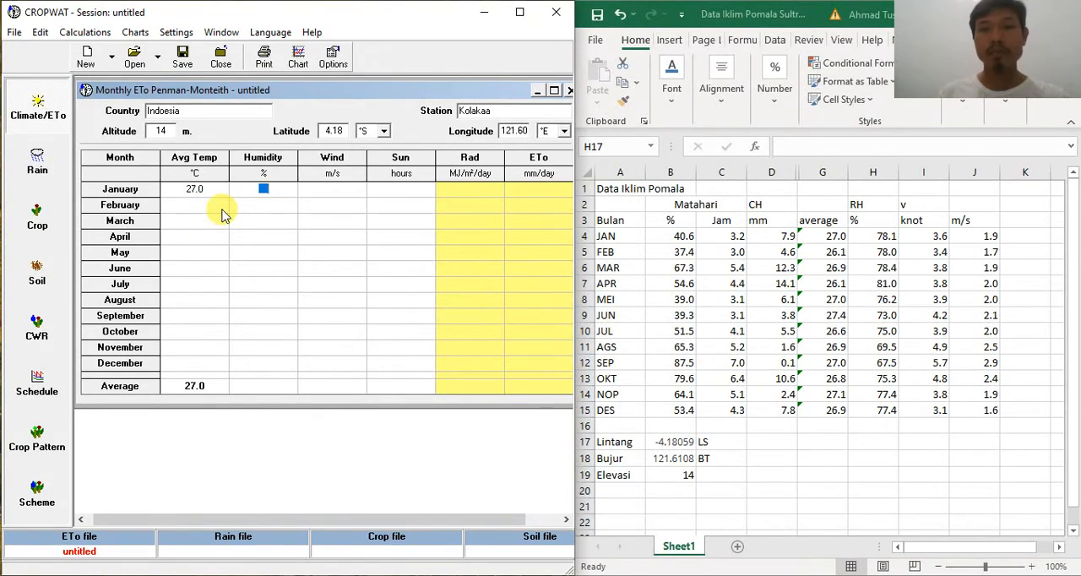
{"action": "type", "text": "78"}
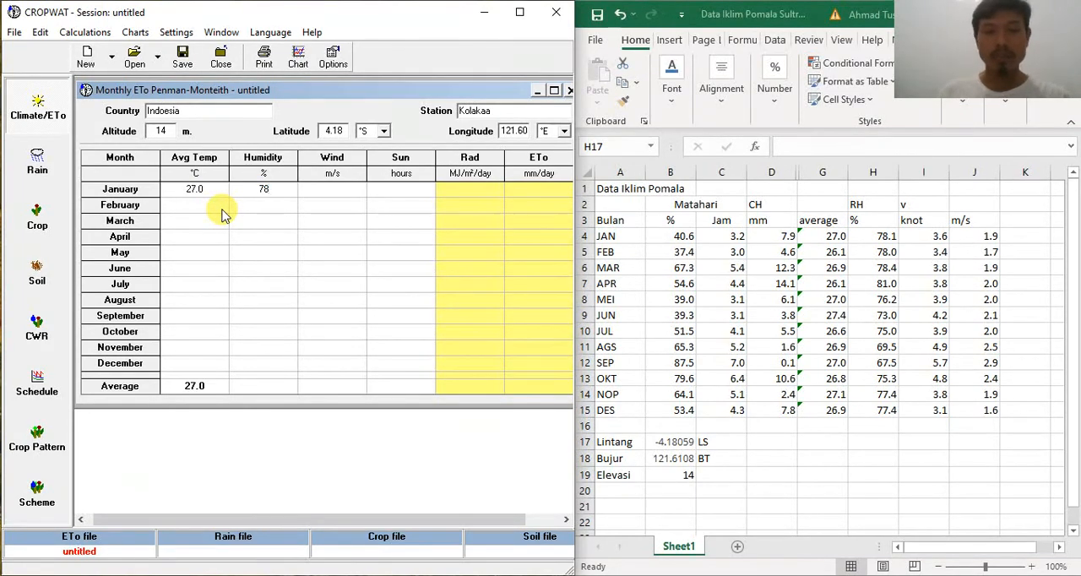
{"action": "key", "text": "Tab"}
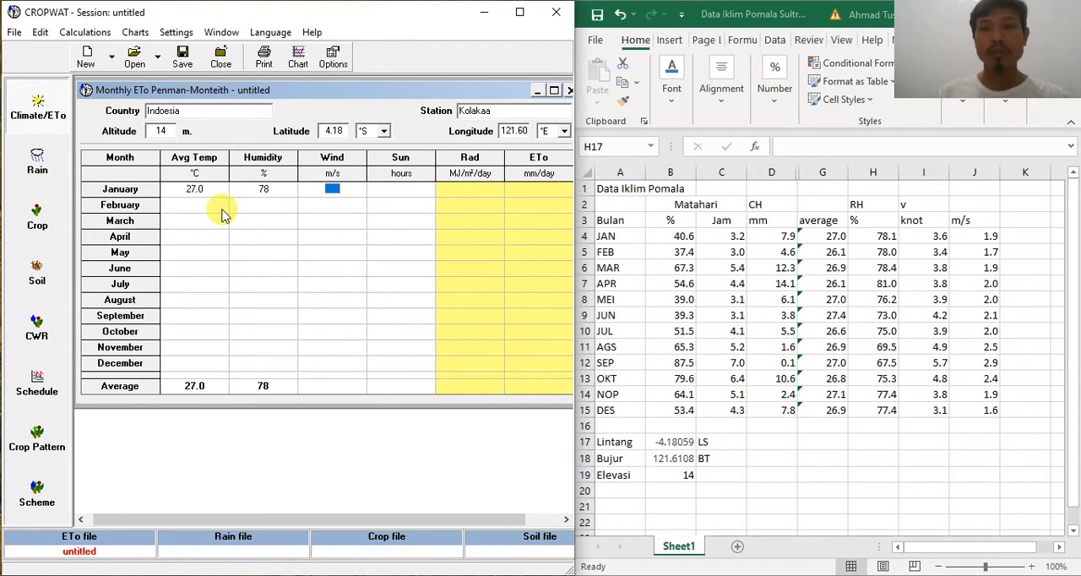
{"action": "type", "text": "1.9"}
{"action": "key", "text": "Tab"}
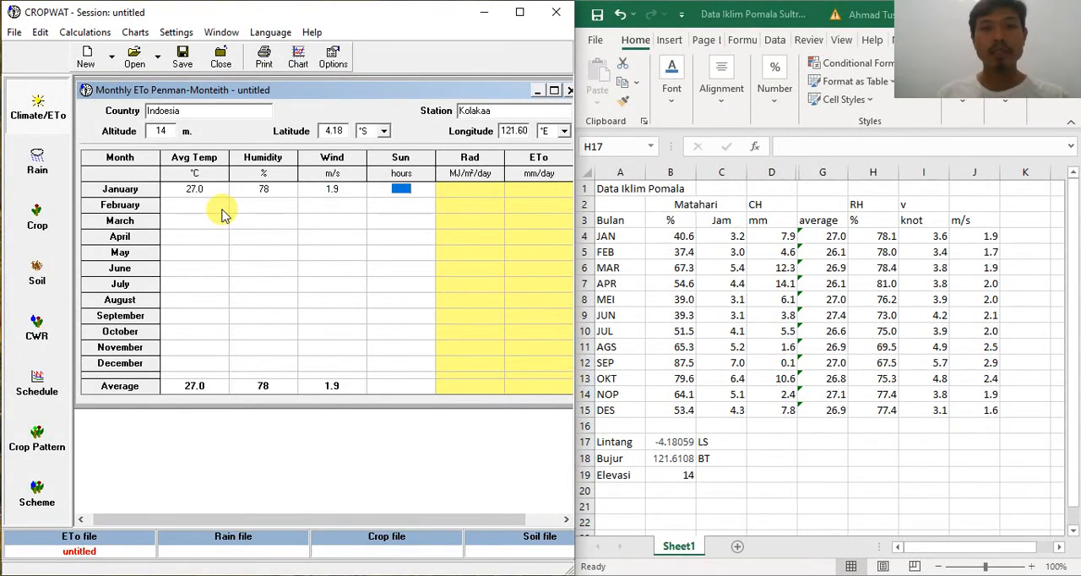
{"action": "type", "text": "3.2"}
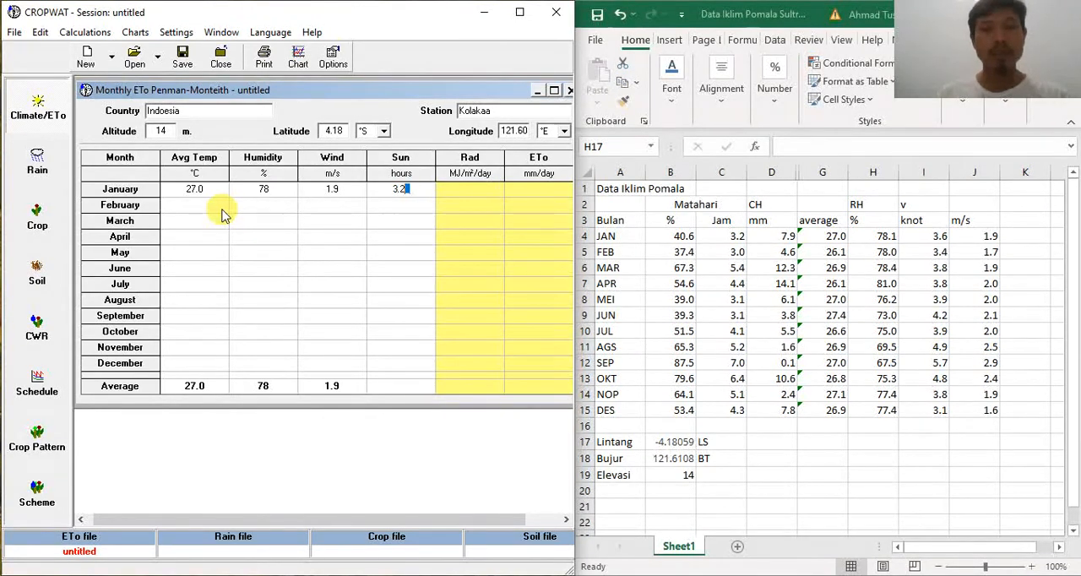
{"action": "left_click", "coordinate": [222, 209]}
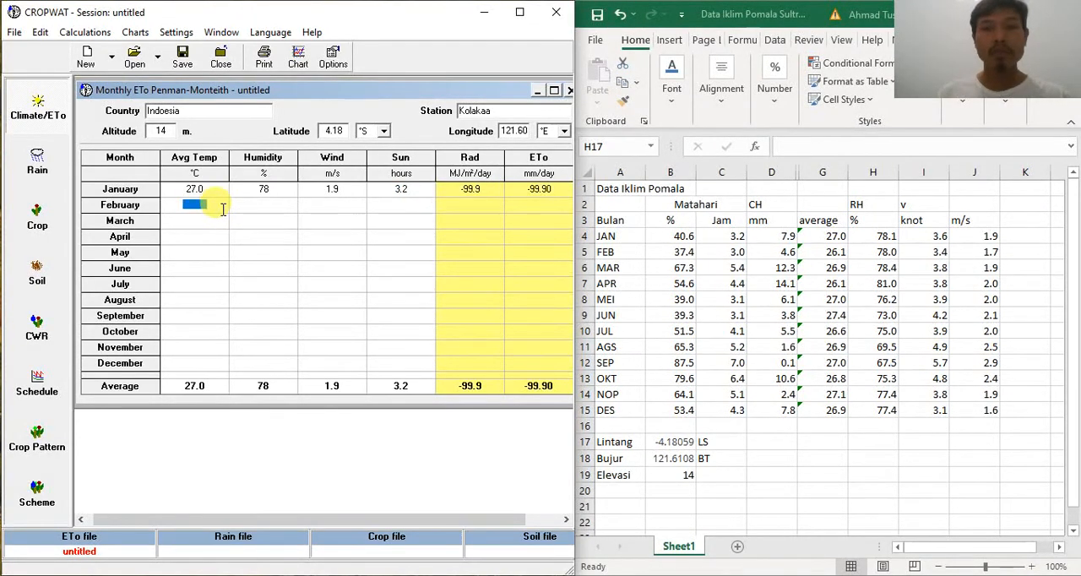
Step: Enter the February climate data: average temperature 26.1 °C, humidity 78 %, wind 1.7 m/s and sunshine 3.0 hours
{"action": "type", "text": "26.1"}
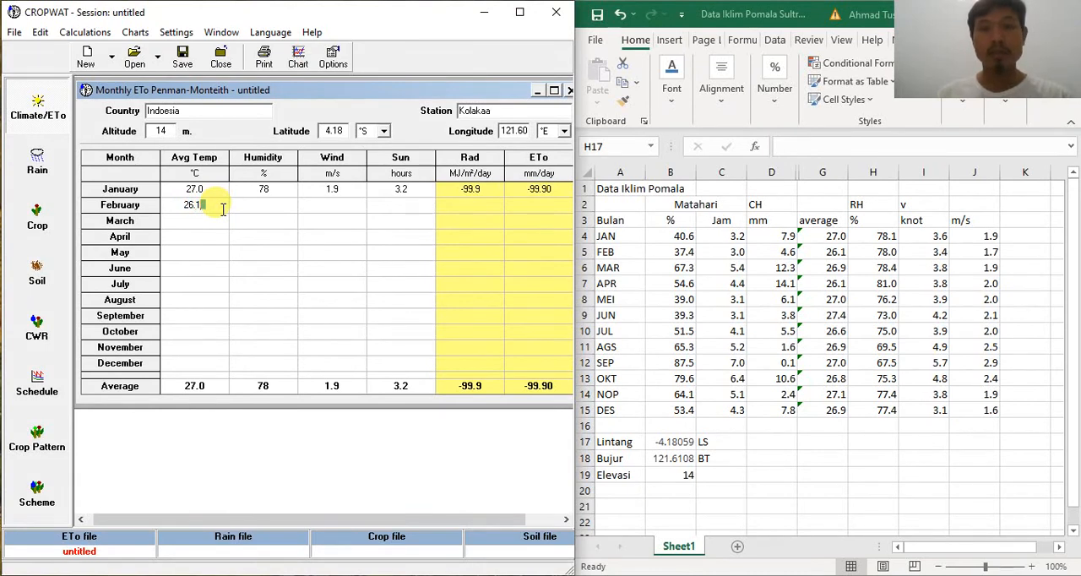
{"action": "key", "text": "Tab"}
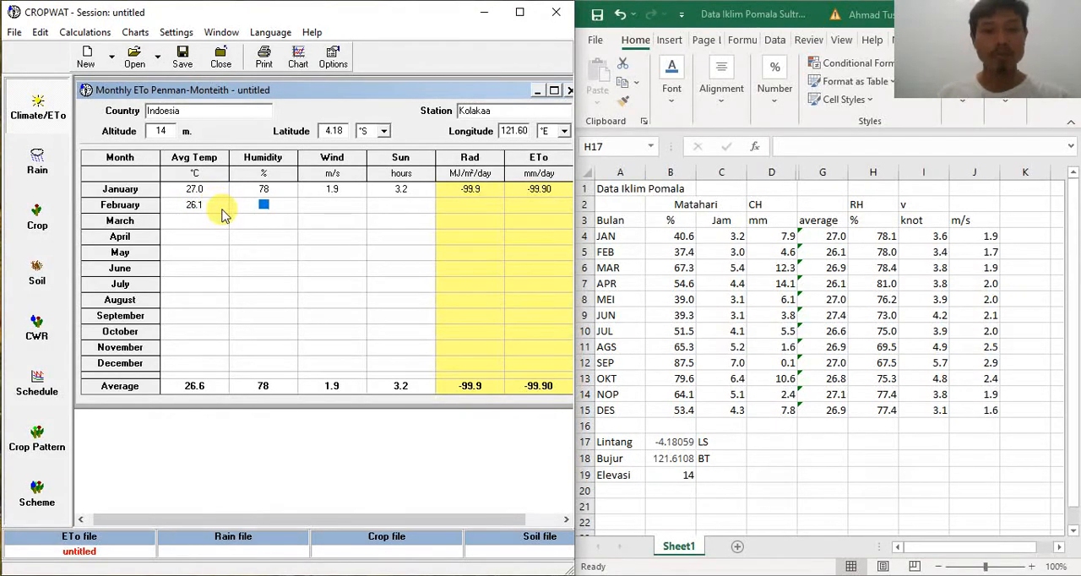
{"action": "type", "text": "78"}
{"action": "key", "text": "Tab"}
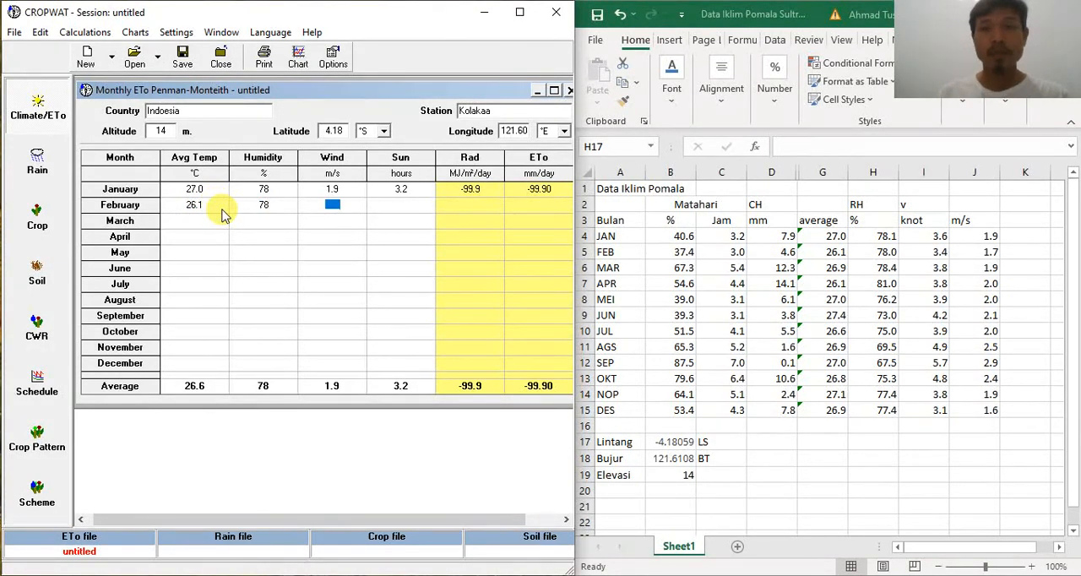
{"action": "type", "text": "1.7"}
{"action": "key", "text": "Tab"}
{"action": "type", "text": "3.0"}
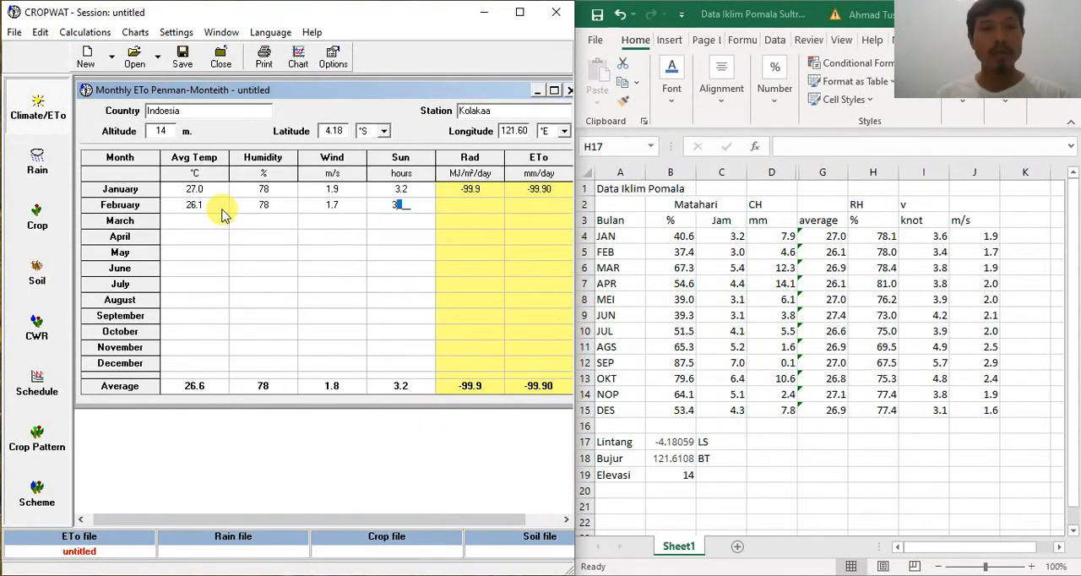
{"action": "key", "text": "Tab"}
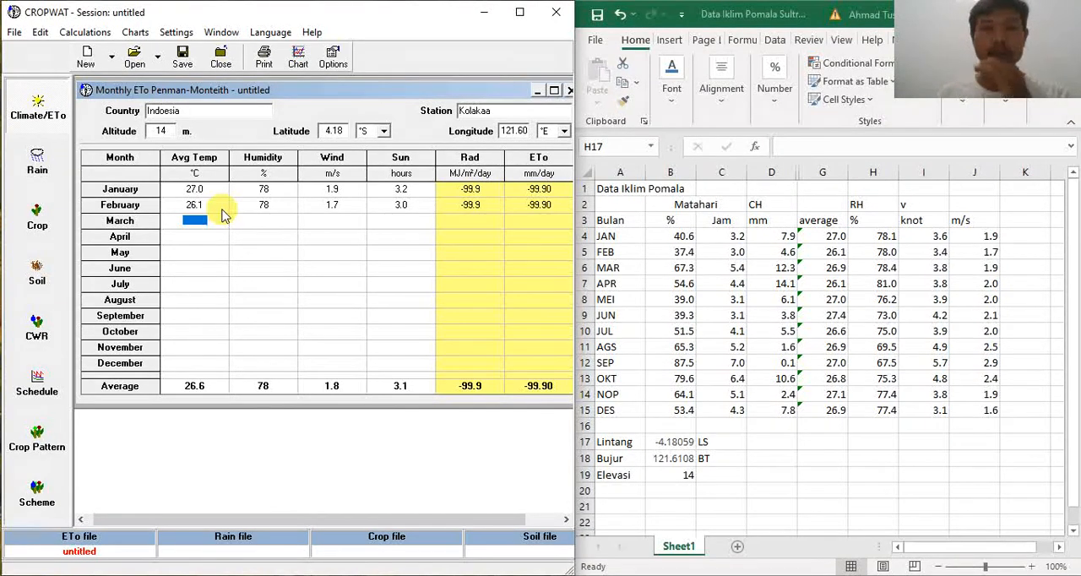
Step: Enter the March climate data: average temperature 26.9 °C, humidity 78 %, wind 1.9 m/s and sunshine 5.4 hours
{"action": "type", "text": "26.9"}
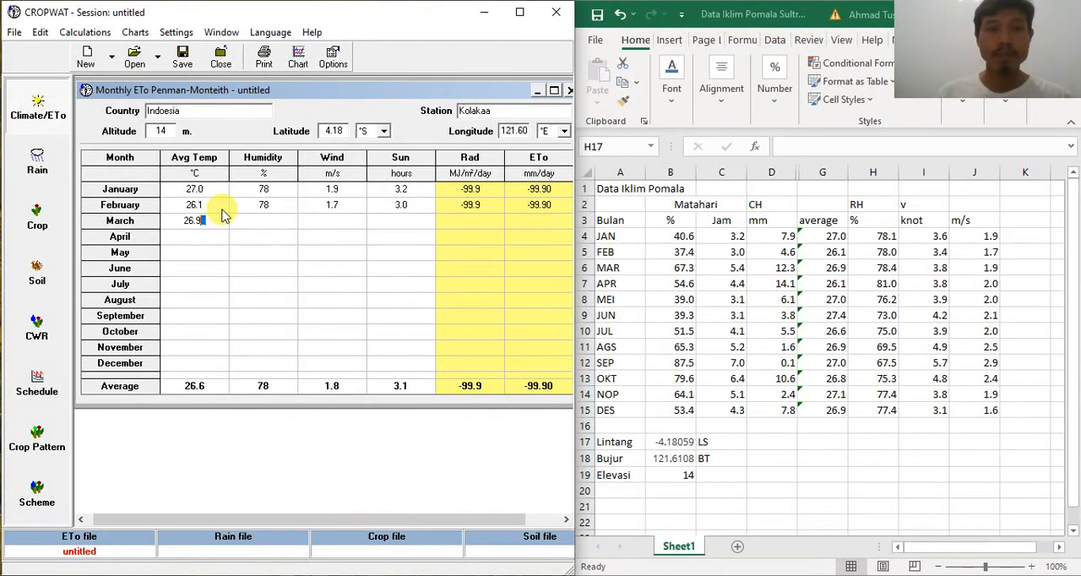
{"action": "key", "text": "Tab"}
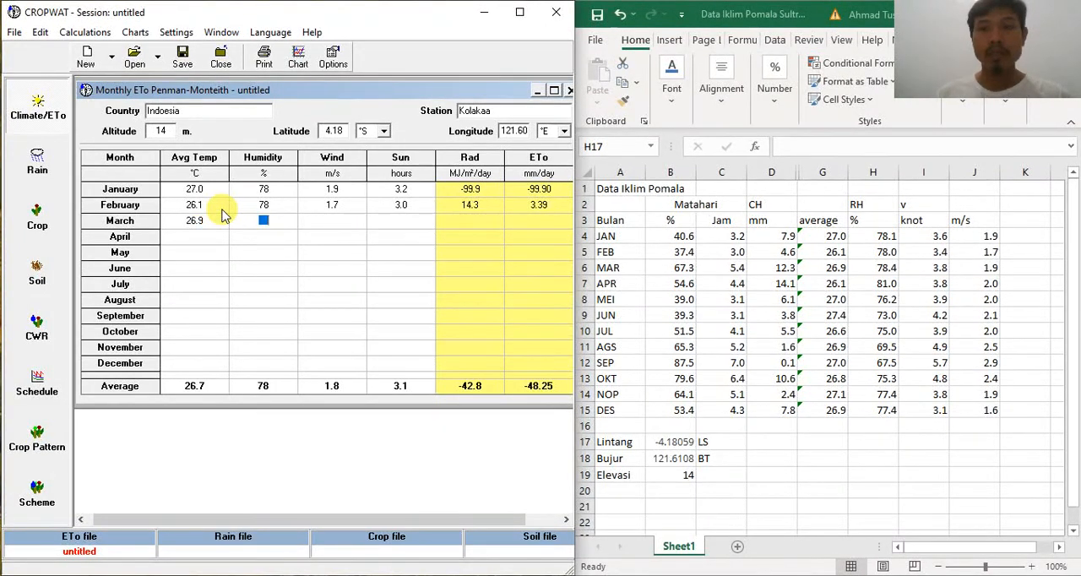
{"action": "type", "text": "78"}
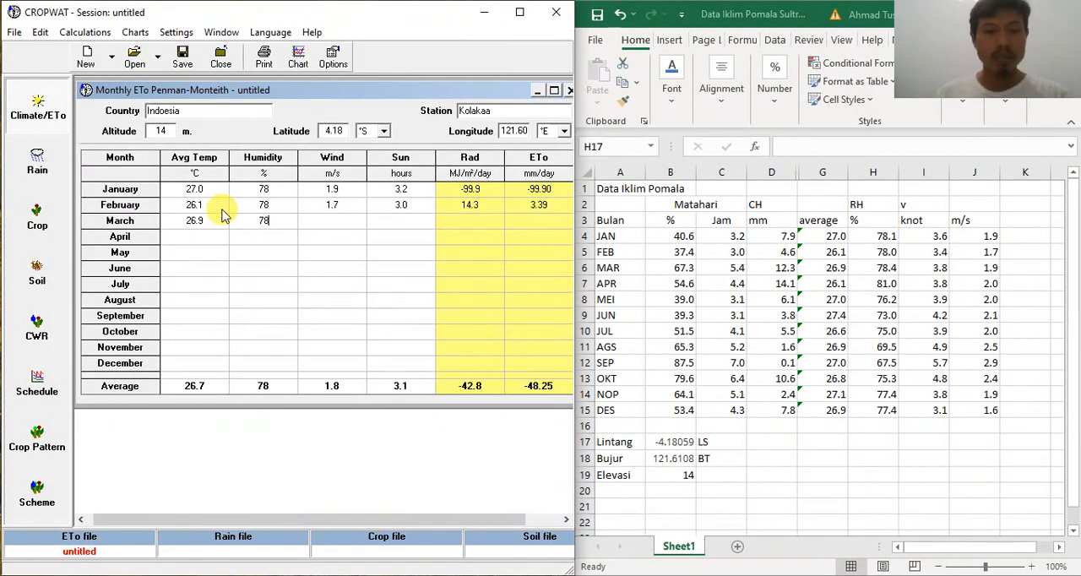
{"action": "key", "text": "Tab"}
{"action": "type", "text": "1.9"}
{"action": "key", "text": "Tab"}
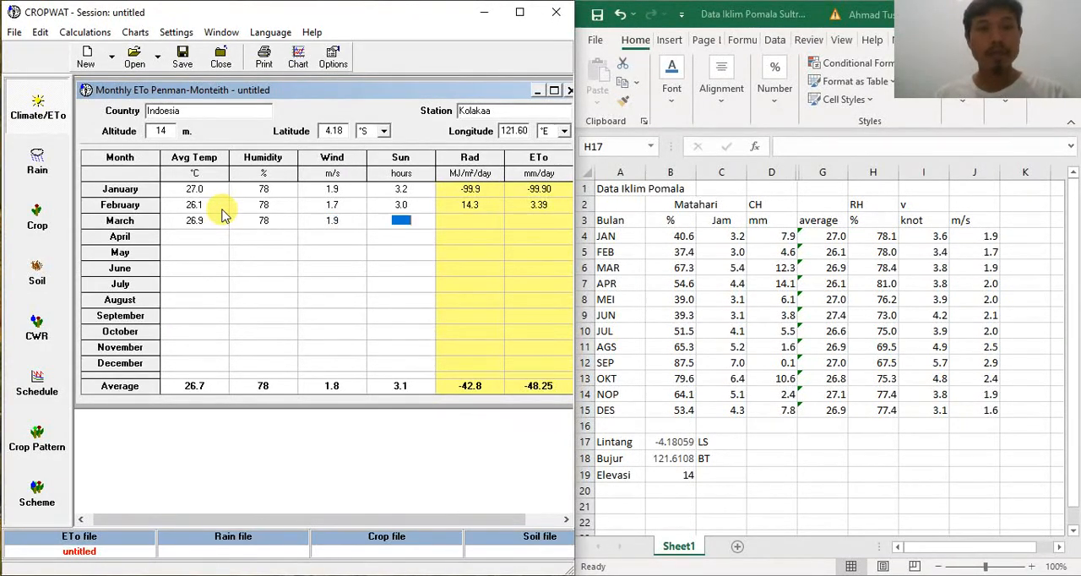
{"action": "type", "text": "5.4"}
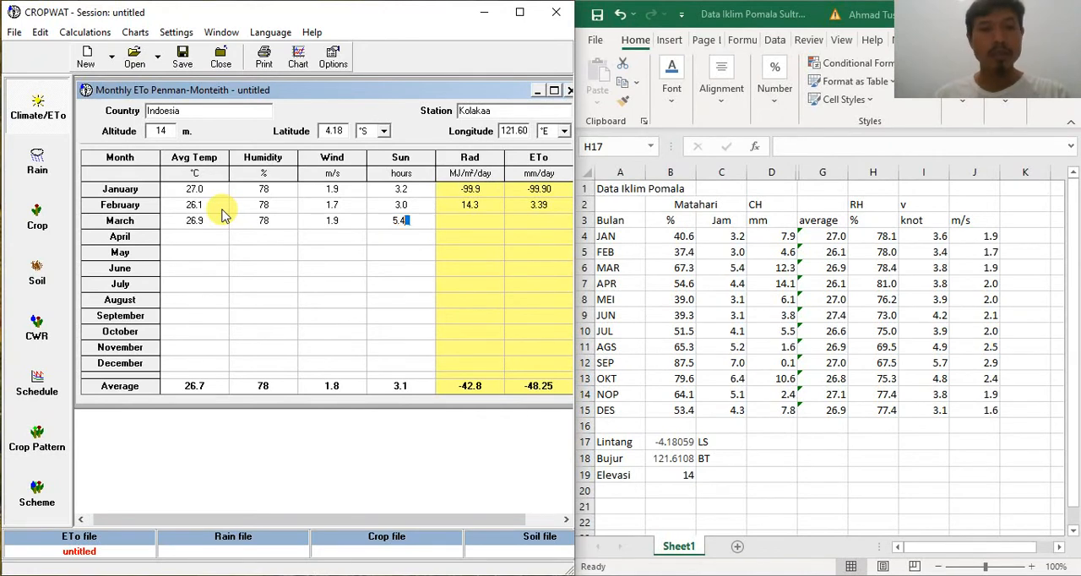
{"action": "key", "text": "Tab"}
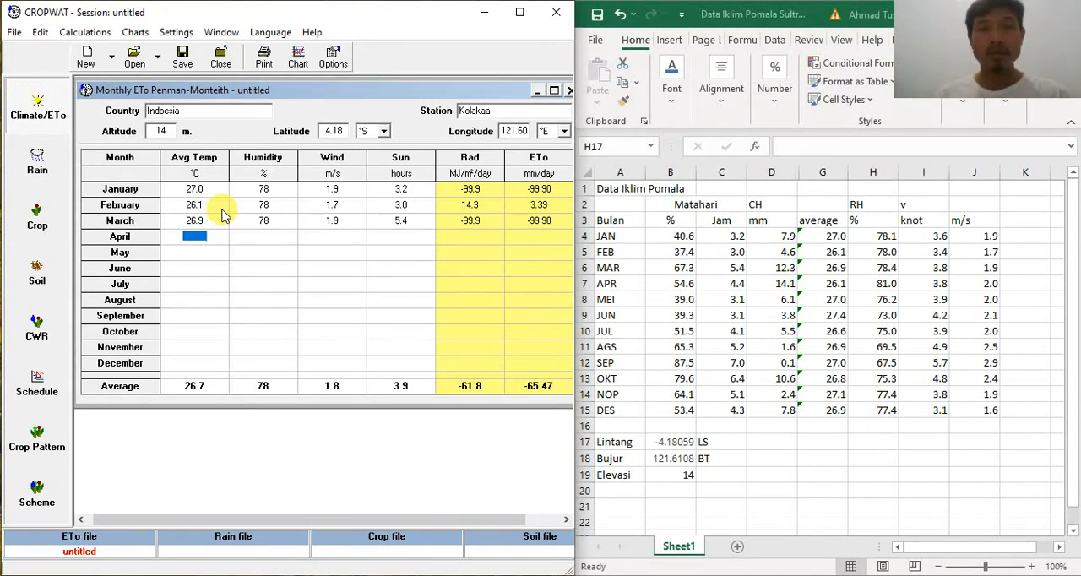
Step: Enter the April climate data: average temperature 26.1 °C, humidity 81 %, wind 2.0 m/s and sunshine 4.4 hours
{"action": "type", "text": "26.1"}
{"action": "key", "text": "Tab"}
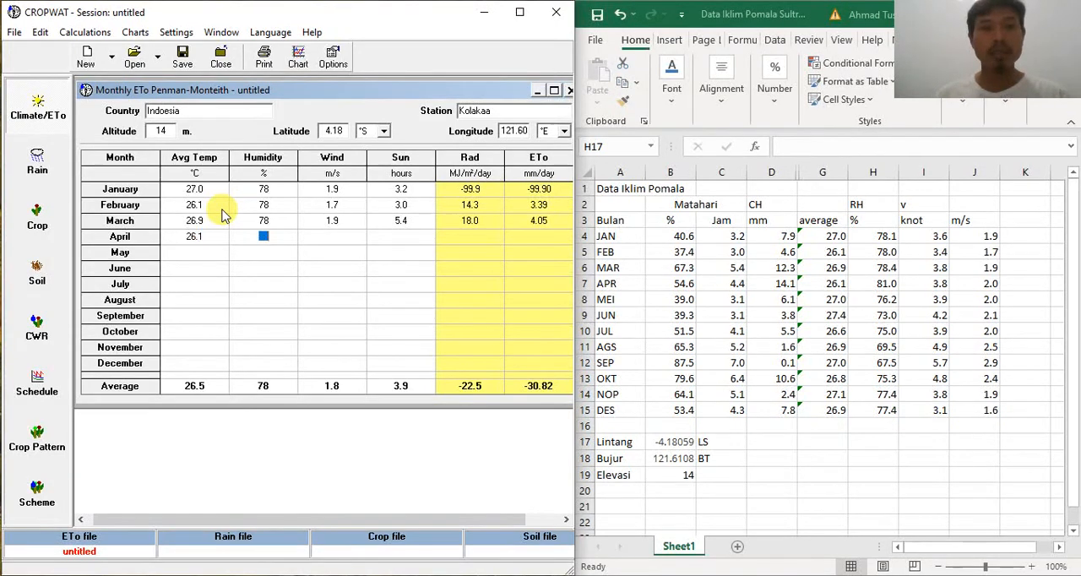
{"action": "type", "text": "81"}
{"action": "key", "text": "Tab"}
{"action": "type", "text": "2.0"}
{"action": "key", "text": "Tab"}
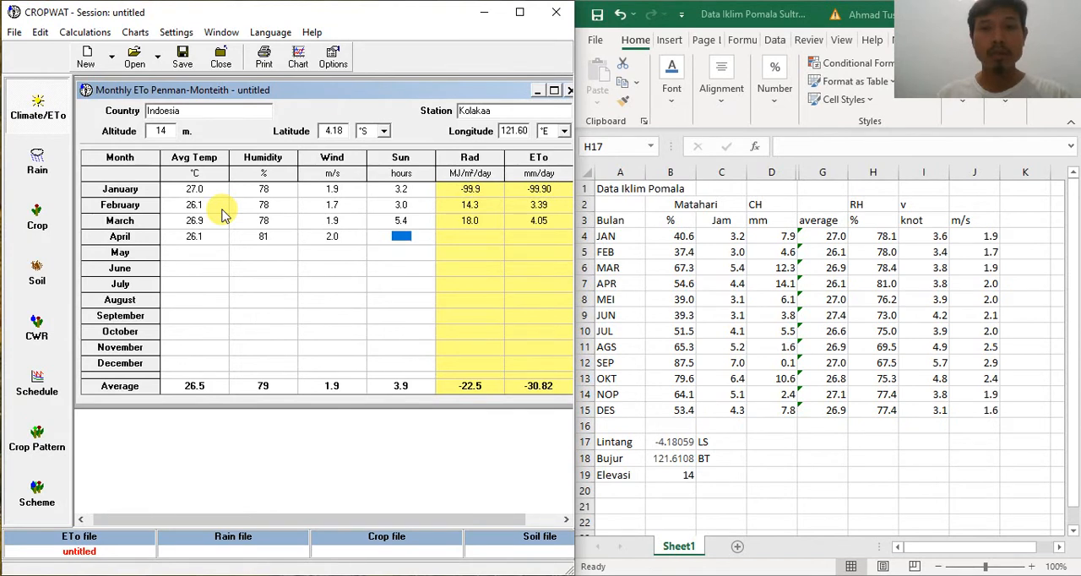
{"action": "type", "text": "4.4"}
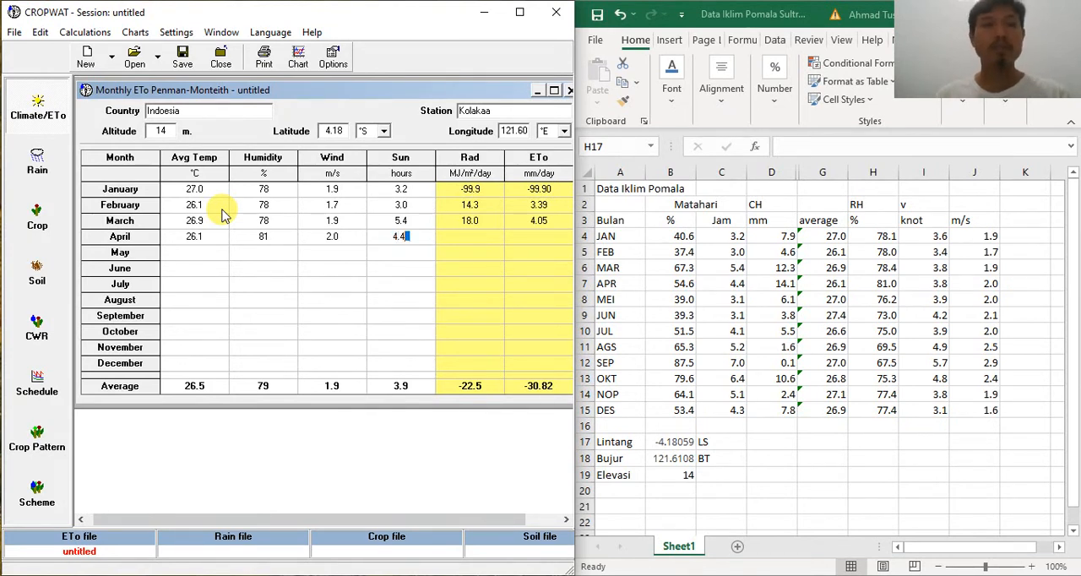
{"action": "key", "text": "Tab"}
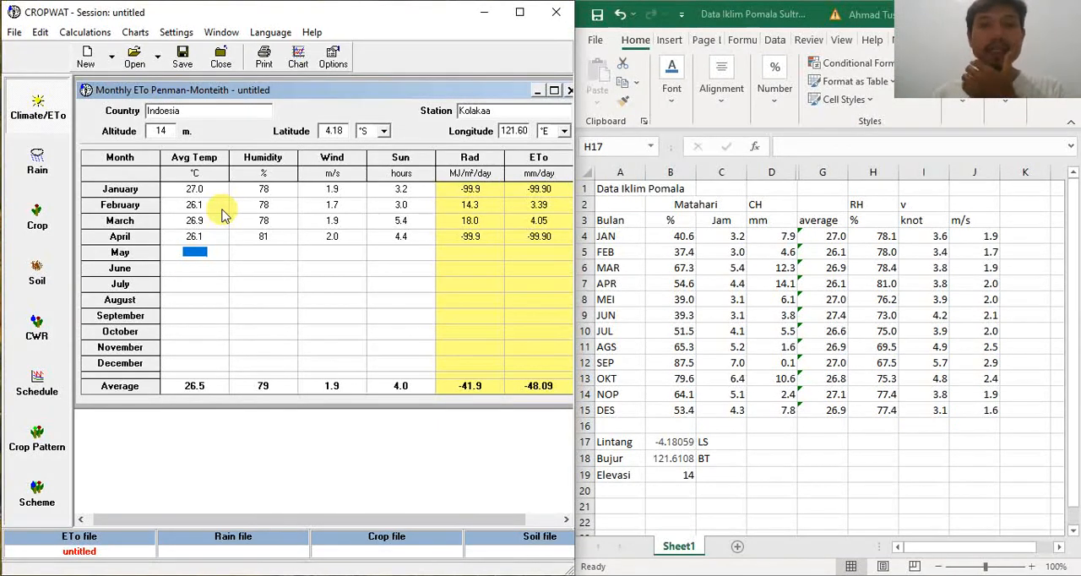
Step: Enter the May climate data: average temperature 27 °C, humidity 76 %, wind 2 m/s and sunshine 3.1 hours
{"action": "type", "text": "27"}
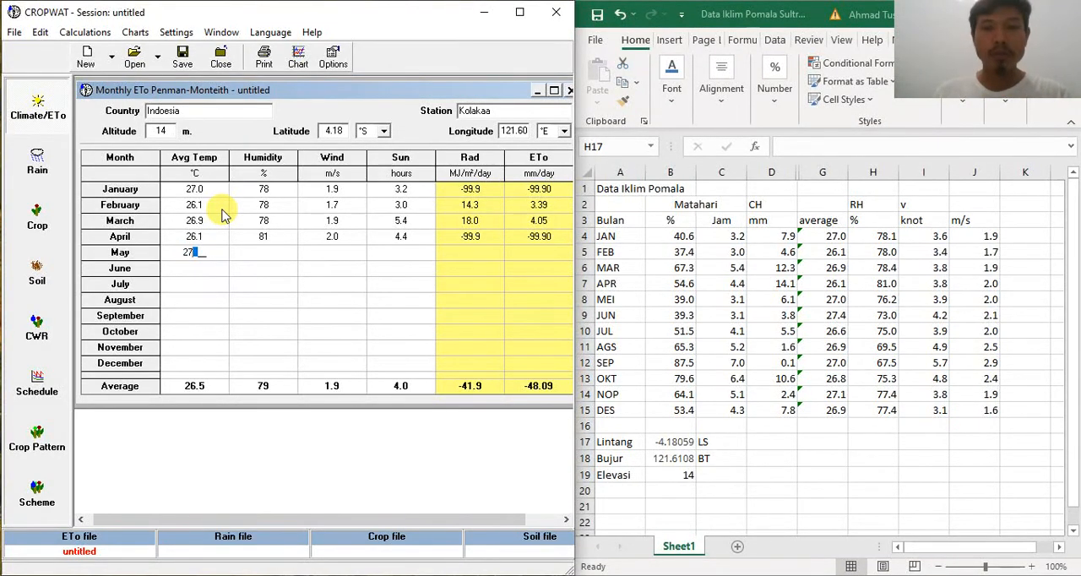
{"action": "key", "text": "Tab"}
{"action": "type", "text": "76"}
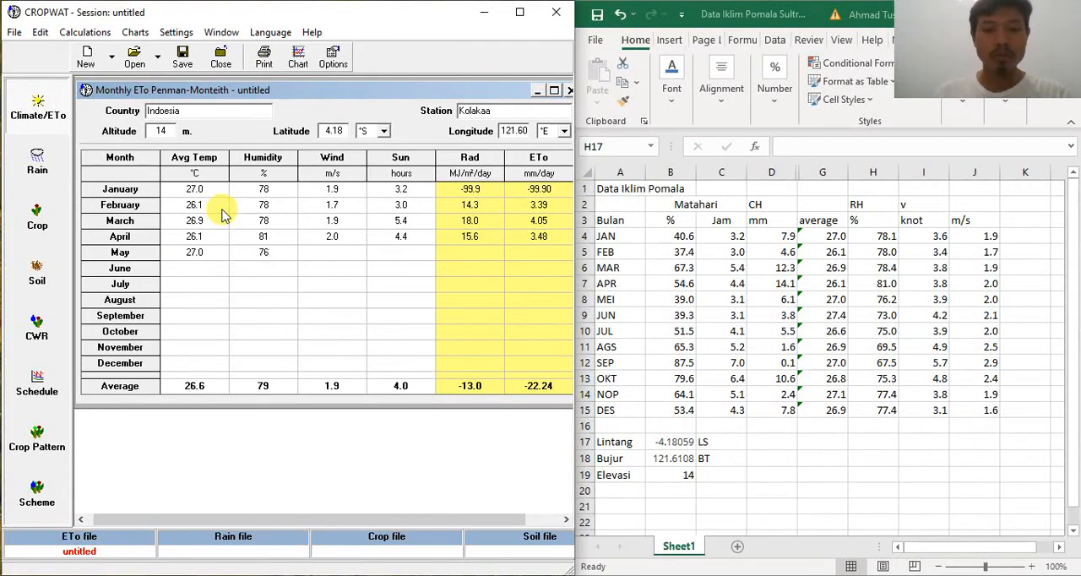
{"action": "key", "text": "Tab"}
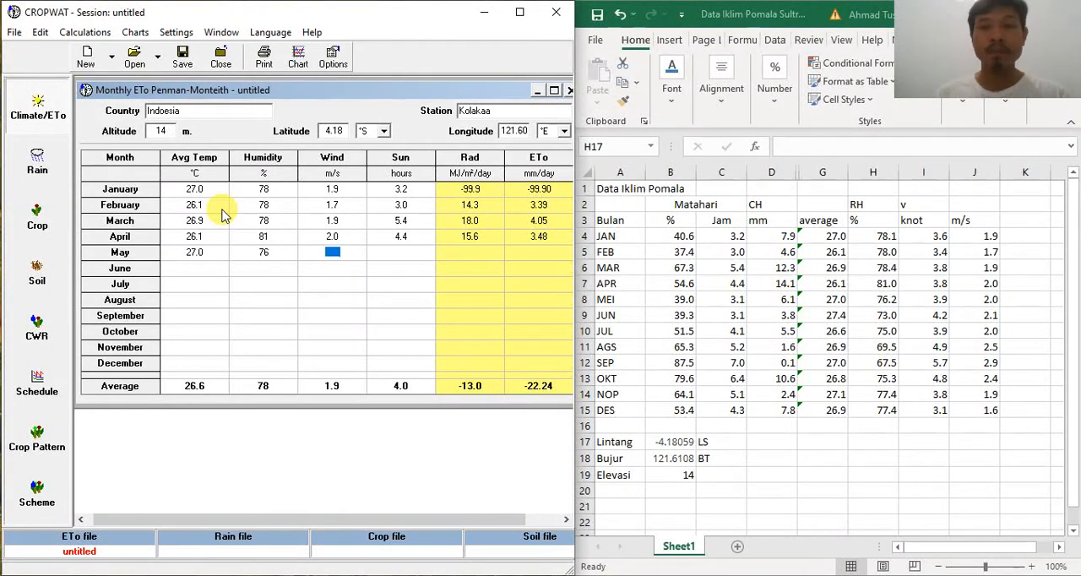
{"action": "type", "text": "2"}
{"action": "key", "text": "Tab"}
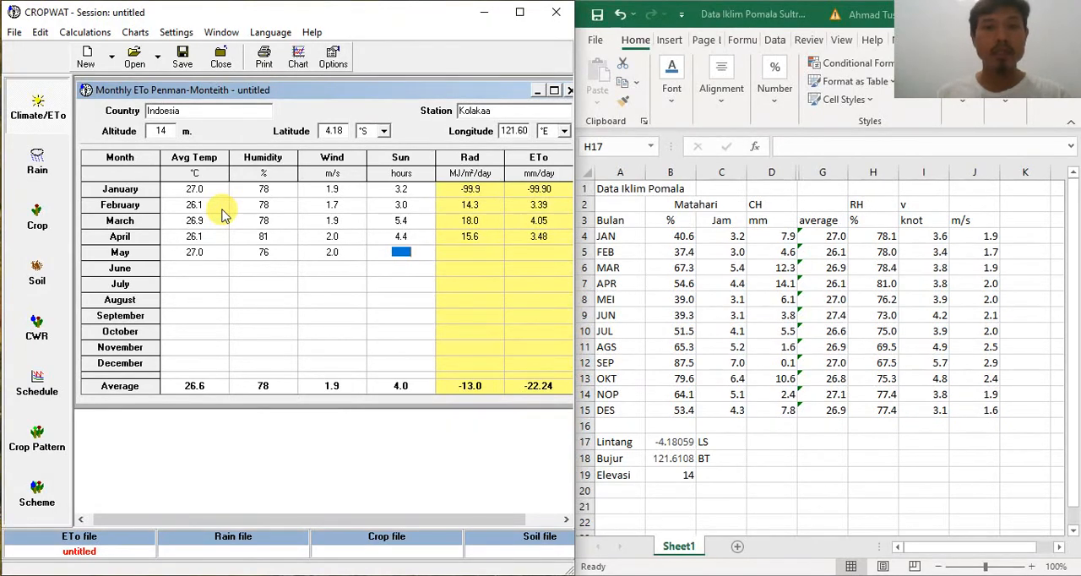
{"action": "type", "text": "3.1"}
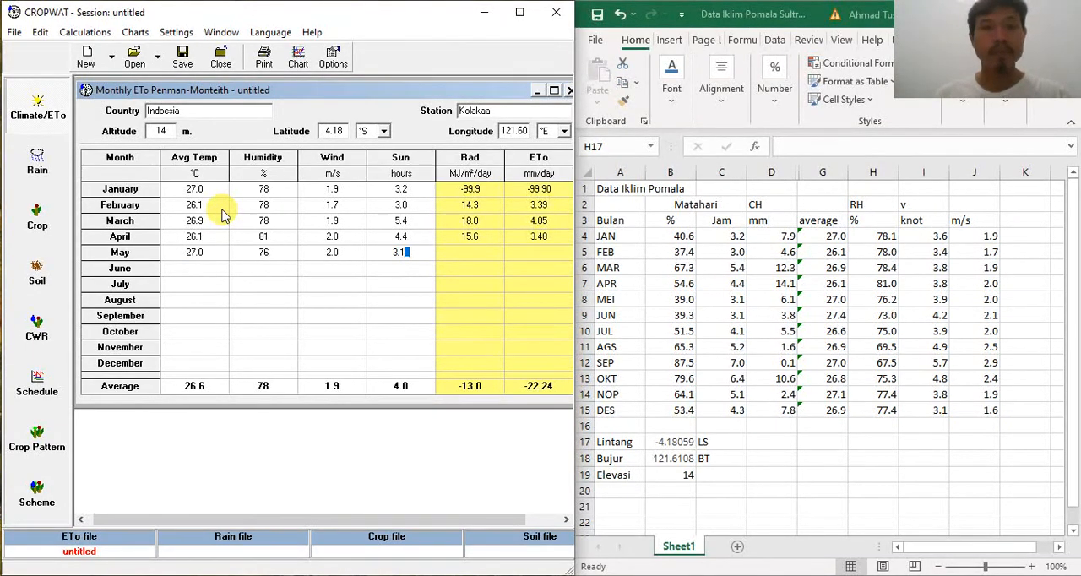
{"action": "key", "text": "Tab"}
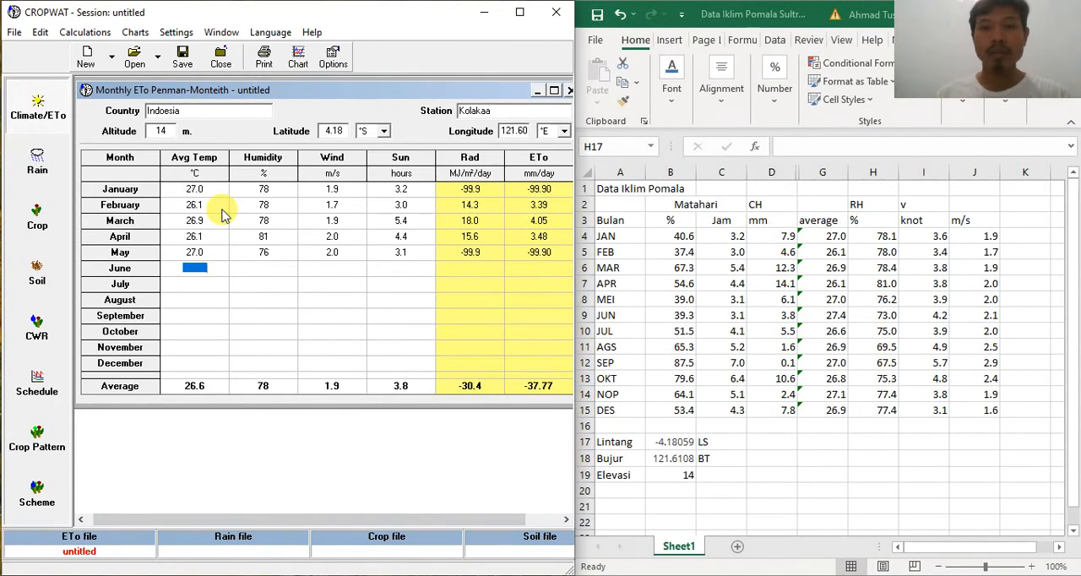
Step: Enter the June climate data: average temperature 27.4 °C, humidity 73 %, wind 2.1 m/s and sunshine 3.1 hours
{"action": "type", "text": "27.1"}
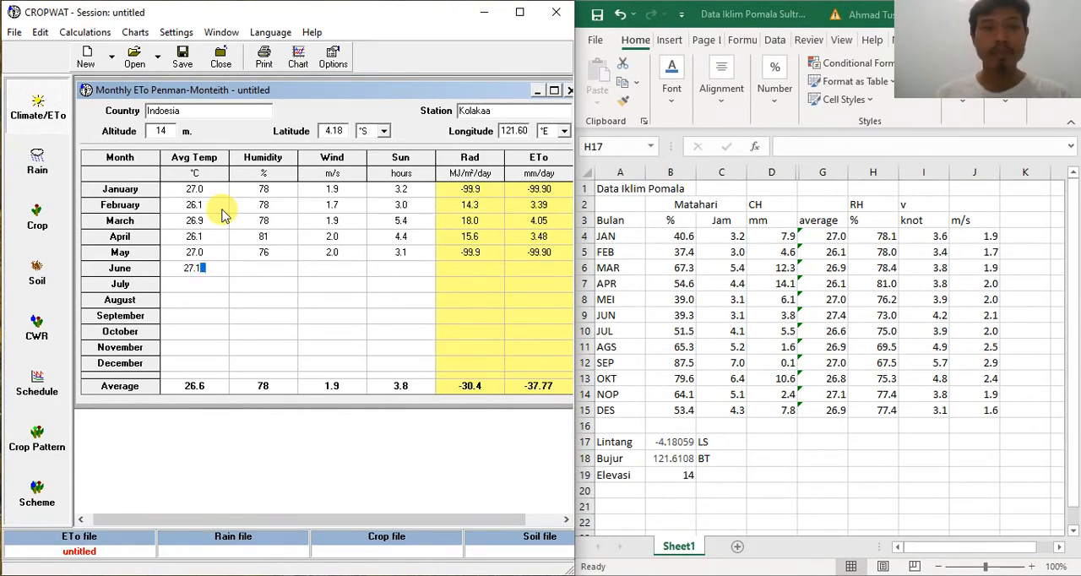
{"action": "key", "text": "BackSpace"}
{"action": "type", "text": "4"}
{"action": "key", "text": "Return"}
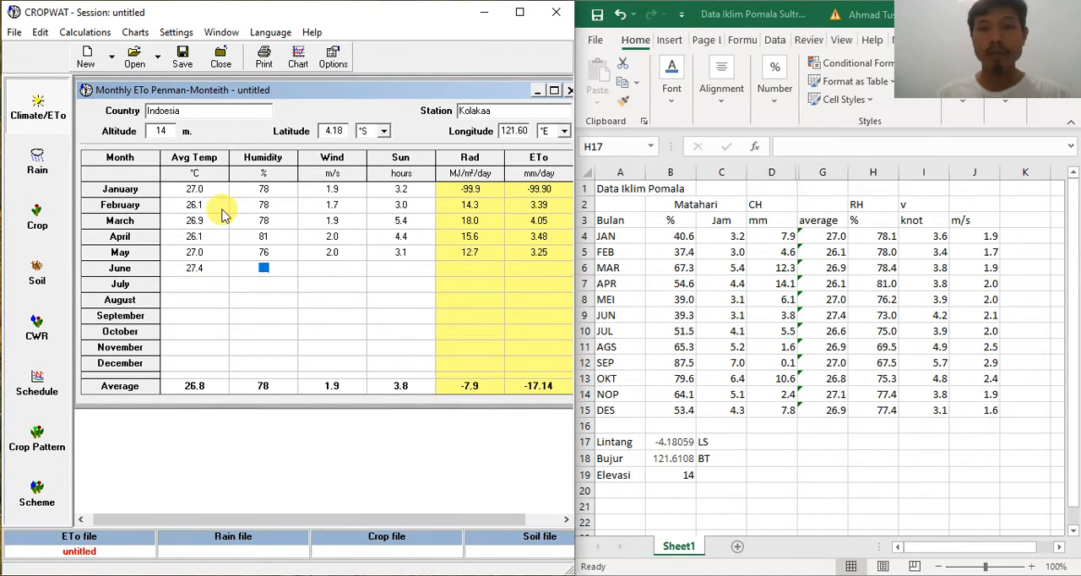
{"action": "type", "text": "73"}
{"action": "key", "text": "Return"}
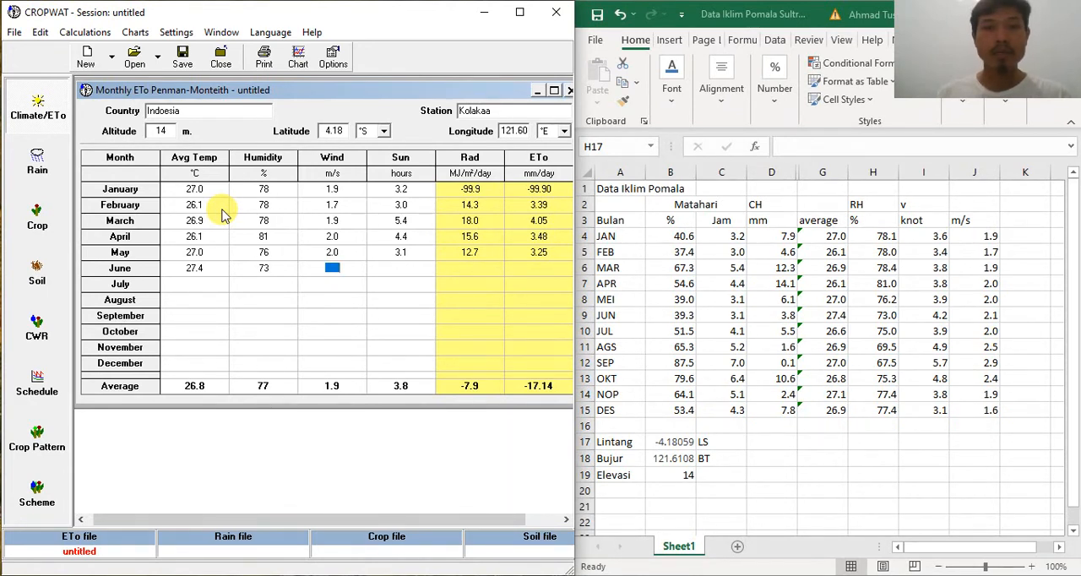
{"action": "type", "text": "2.1"}
{"action": "key", "text": "Return"}
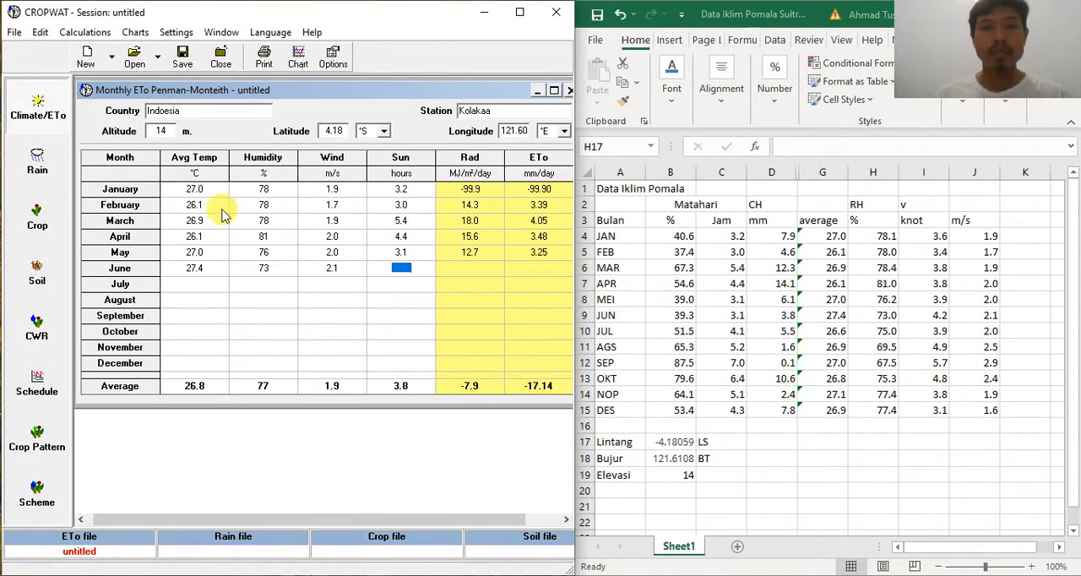
{"action": "type", "text": "3.1"}
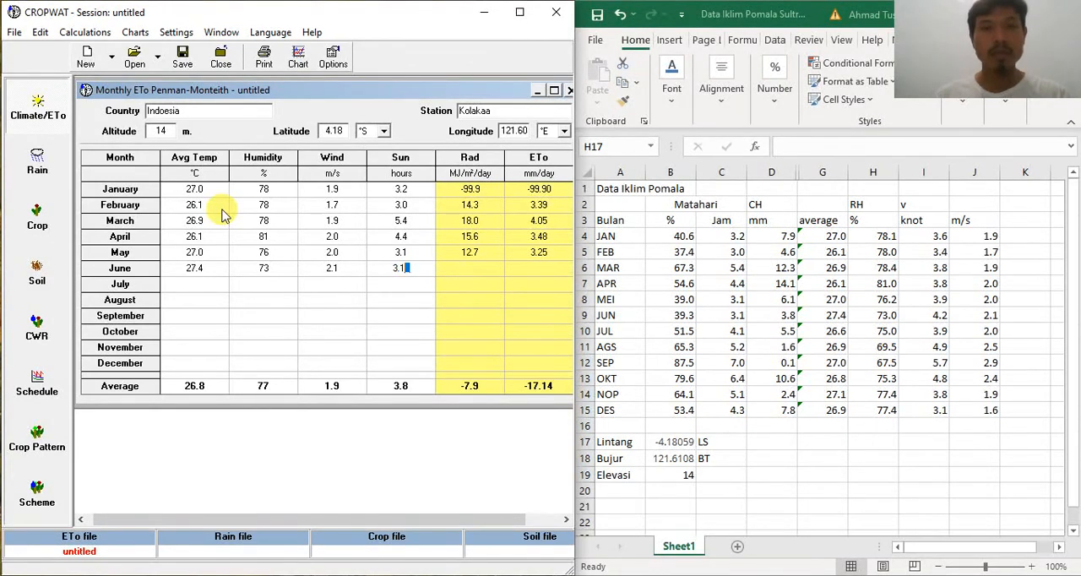
{"action": "key", "text": "Return"}
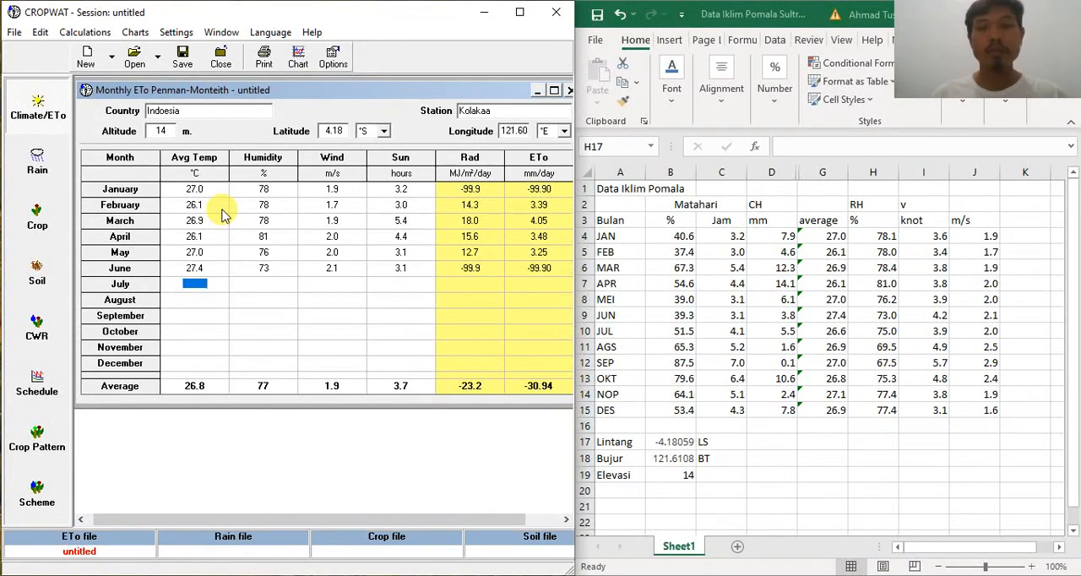
Step: Enter the July climate data: average temperature 26.6 °C, humidity 75 %, wind 2 m/s and sunshine 4.1 hours
{"action": "type", "text": "26.6"}
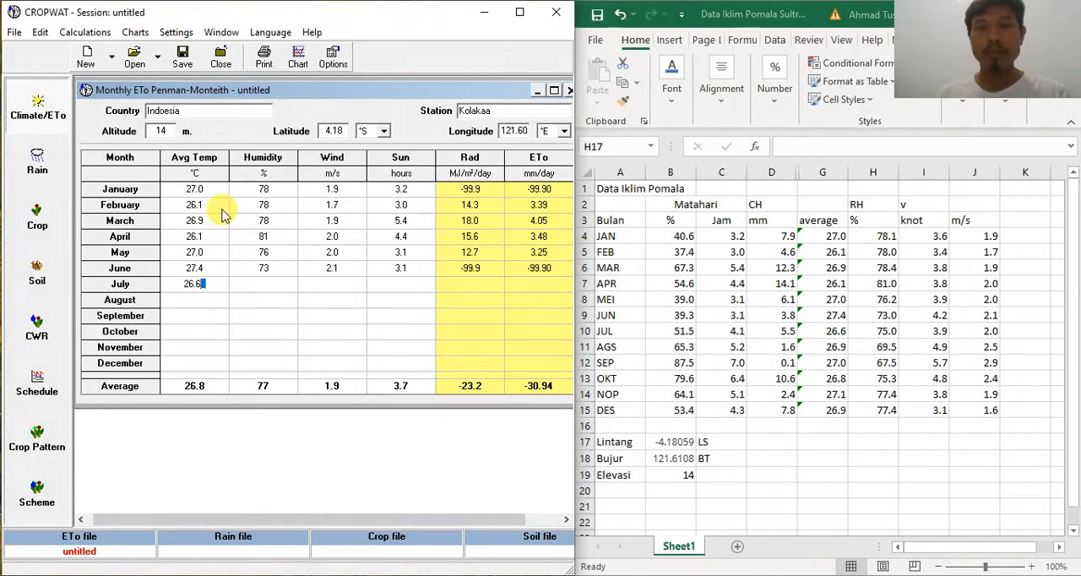
{"action": "key", "text": "Return"}
{"action": "type", "text": "75"}
{"action": "key", "text": "Return"}
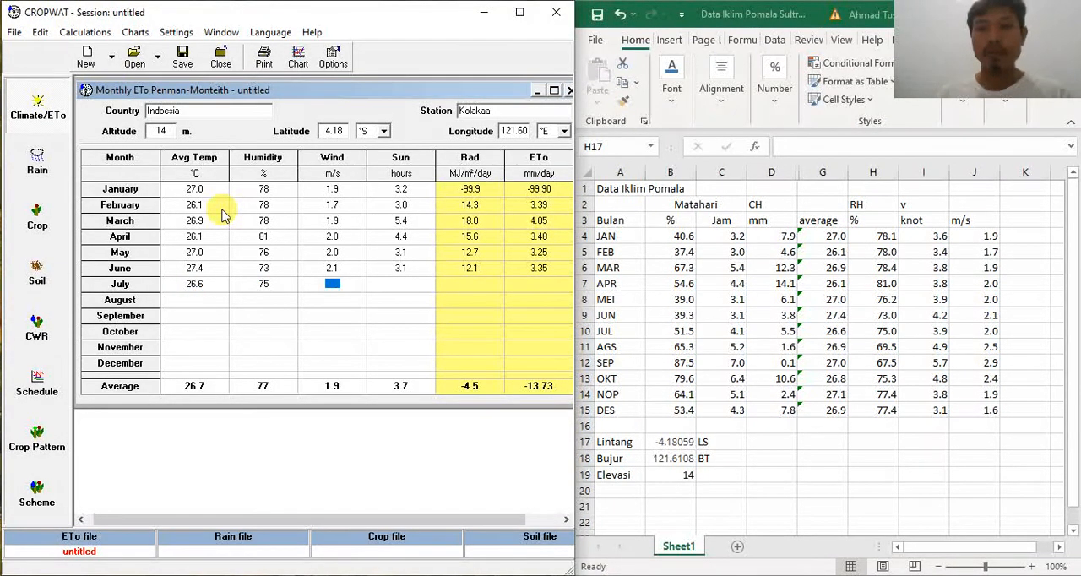
{"action": "type", "text": "2"}
{"action": "key", "text": "Return"}
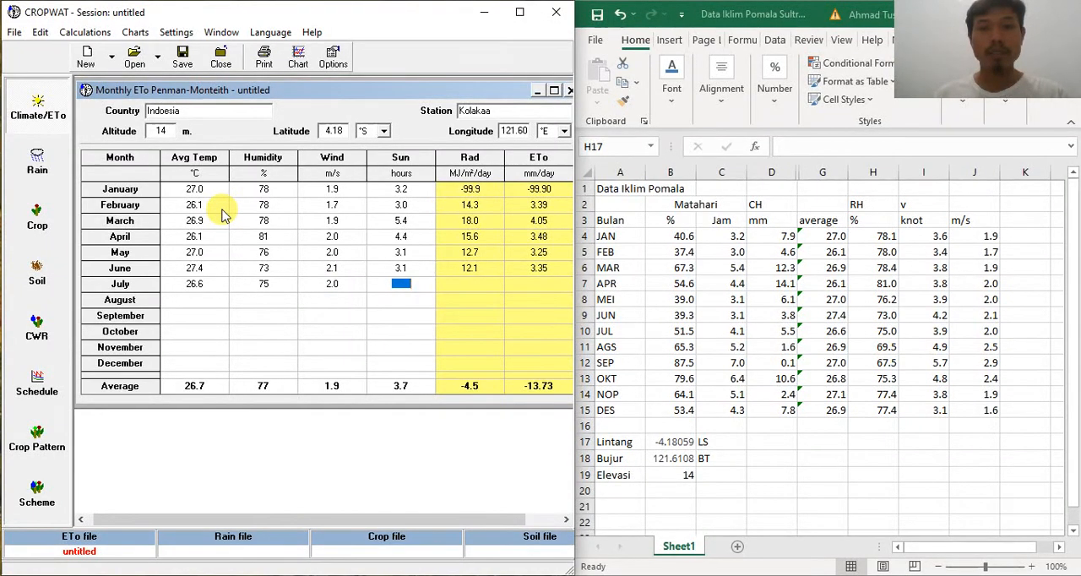
{"action": "type", "text": "4.1"}
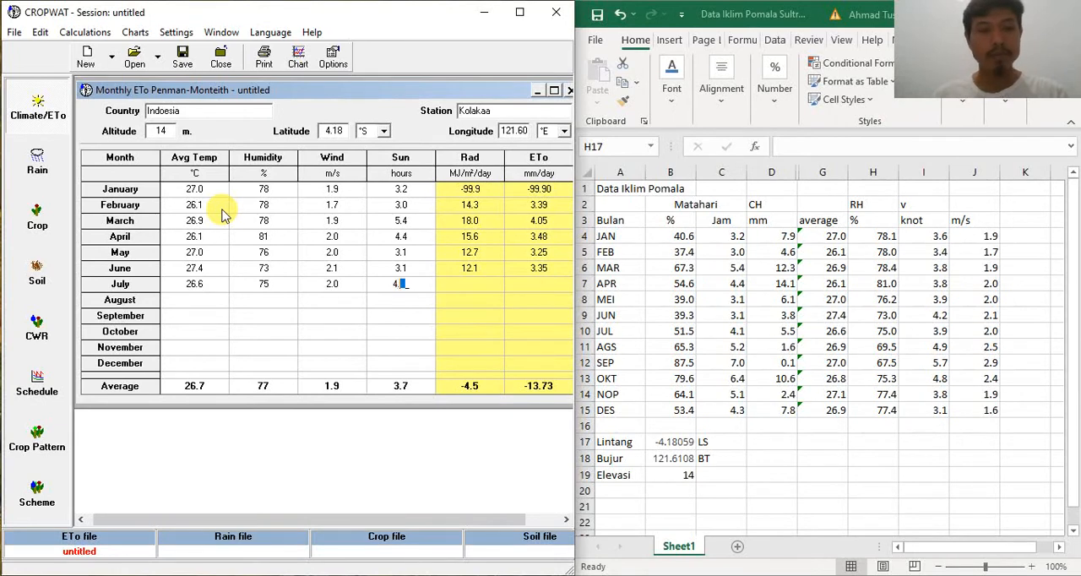
{"action": "key", "text": "Return"}
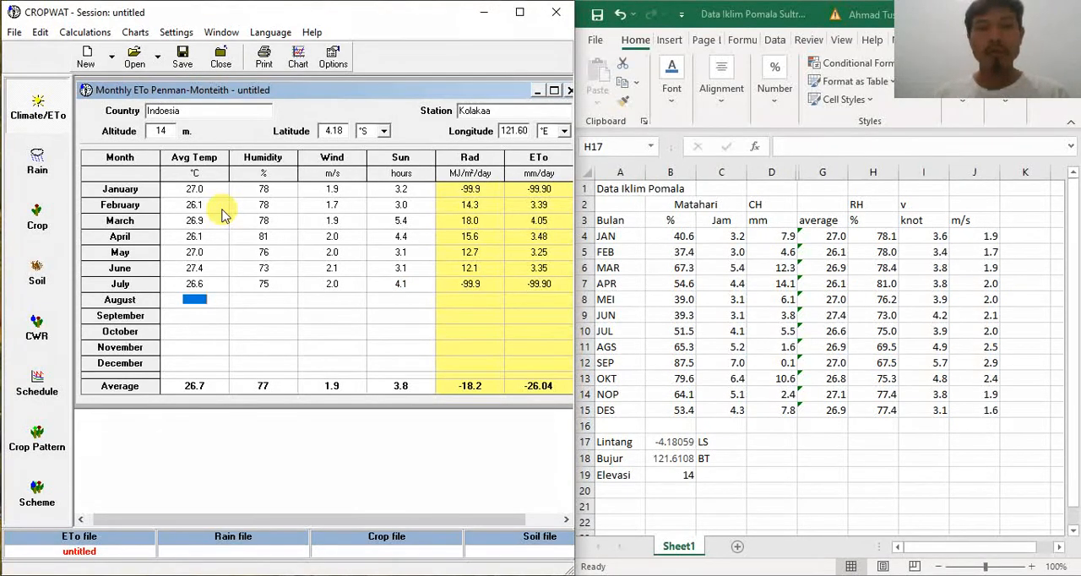
Step: Enter the August climate data: average temperature 26.9 °C, humidity 69 %, wind 2.5 m/s and sunshine 5.2 hours
{"action": "type", "text": "26.9"}
{"action": "key", "text": "Tab"}
{"action": "type", "text": "69"}
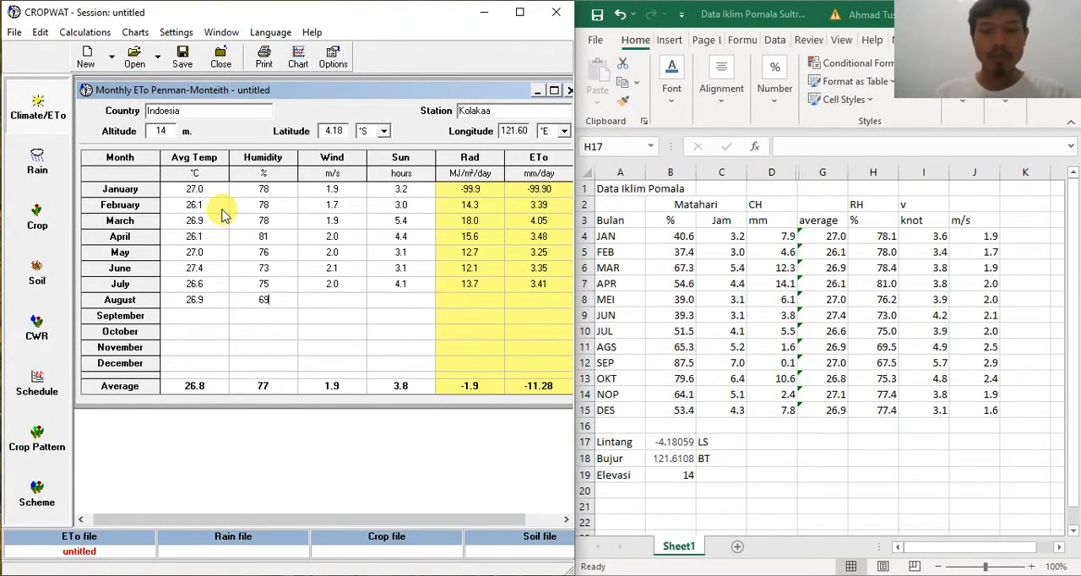
{"action": "key", "text": "Tab"}
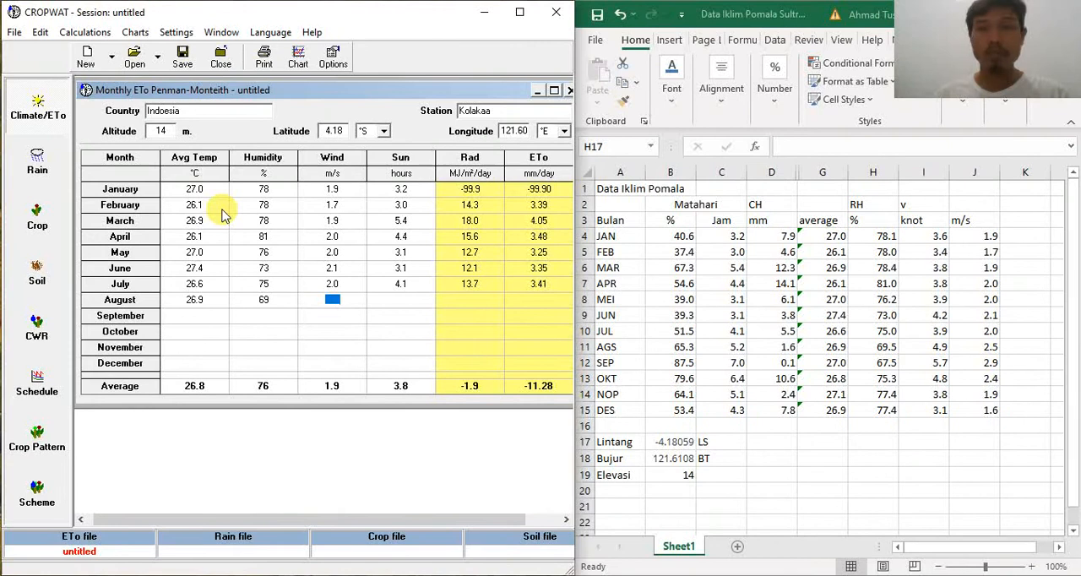
{"action": "type", "text": "2.5"}
{"action": "key", "text": "Tab"}
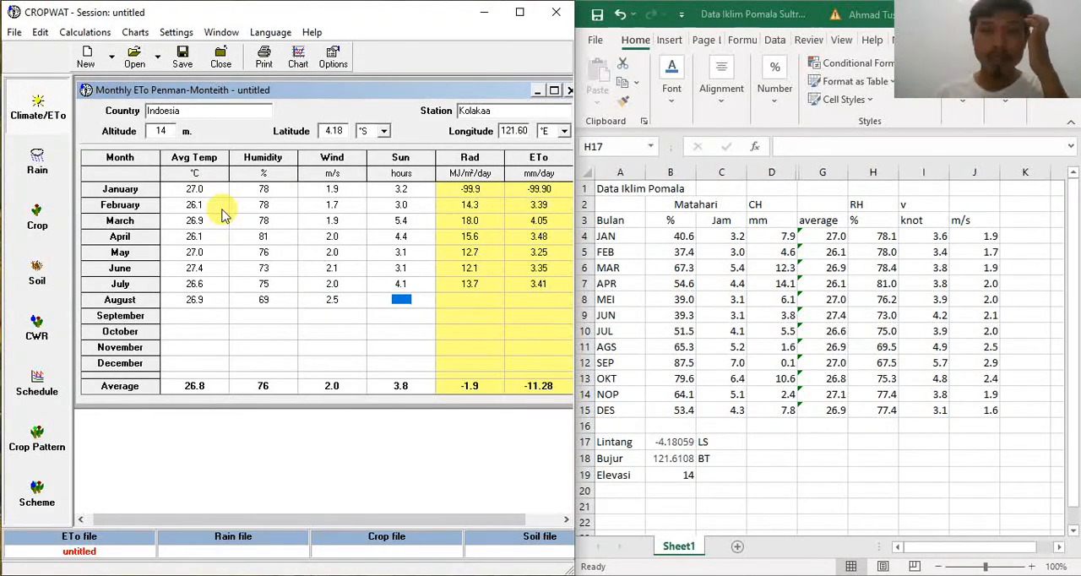
{"action": "type", "text": "5.2"}
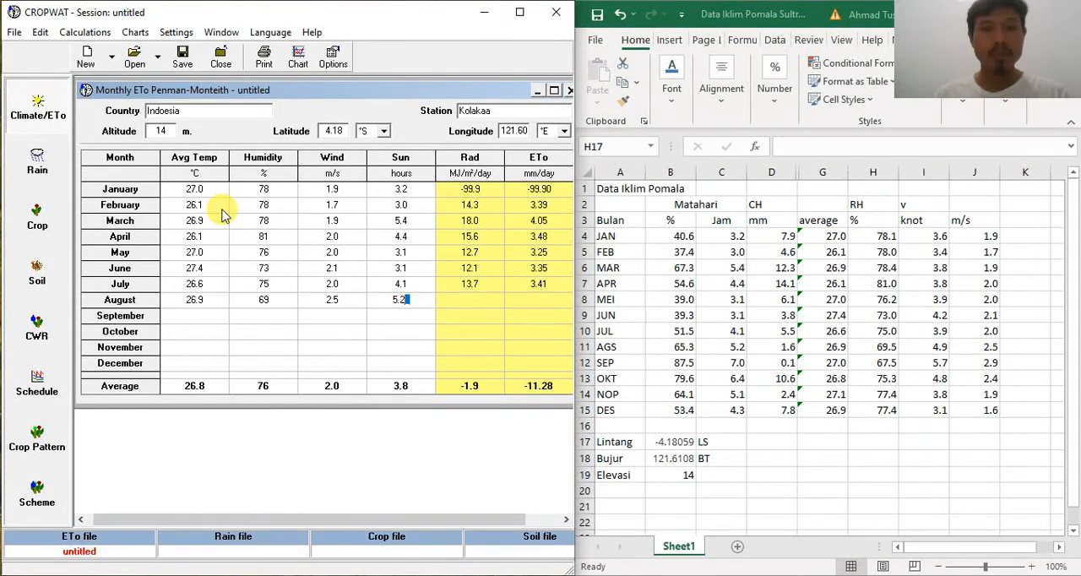
{"action": "key", "text": "Return"}
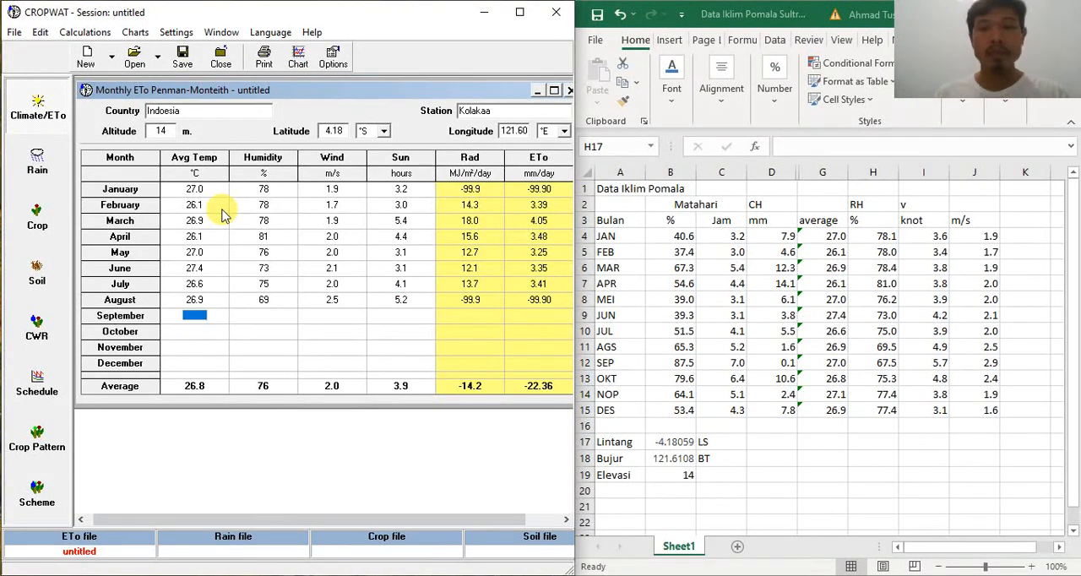
Step: Enter the September climate data: average temperature 27 °C, humidity 67 %, wind 2.9 m/s and sunshine 7 hours
{"action": "type", "text": "27"}
{"action": "key", "text": "Return"}
{"action": "type", "text": "67"}
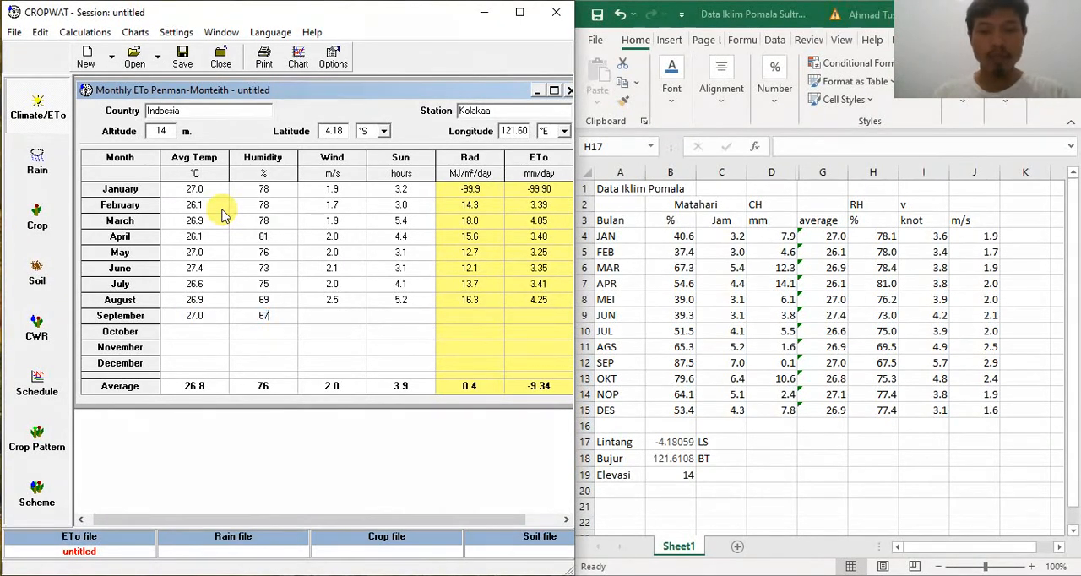
{"action": "key", "text": "Return"}
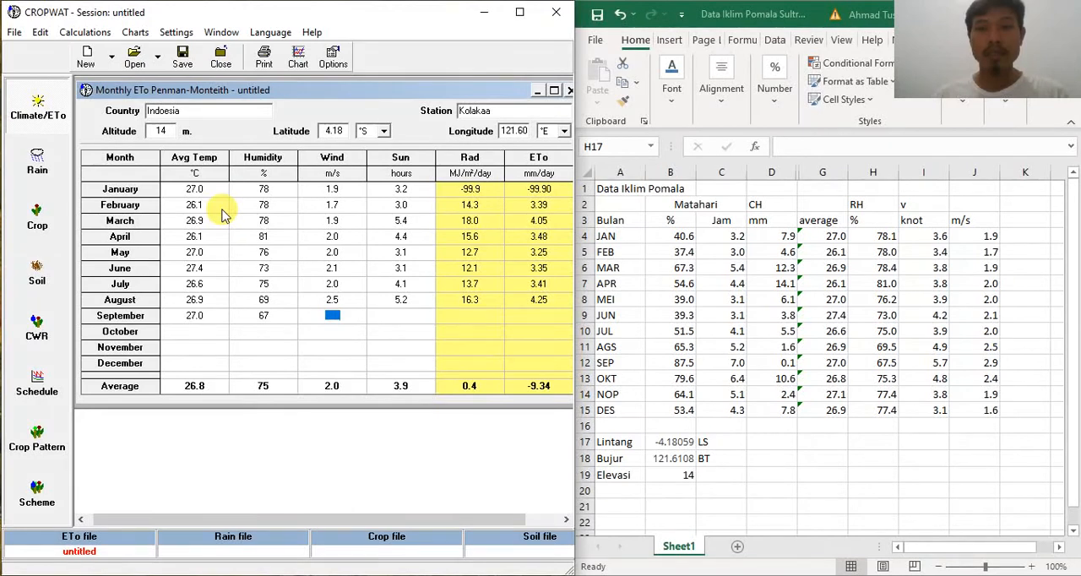
{"action": "type", "text": "2.9"}
{"action": "key", "text": "Return"}
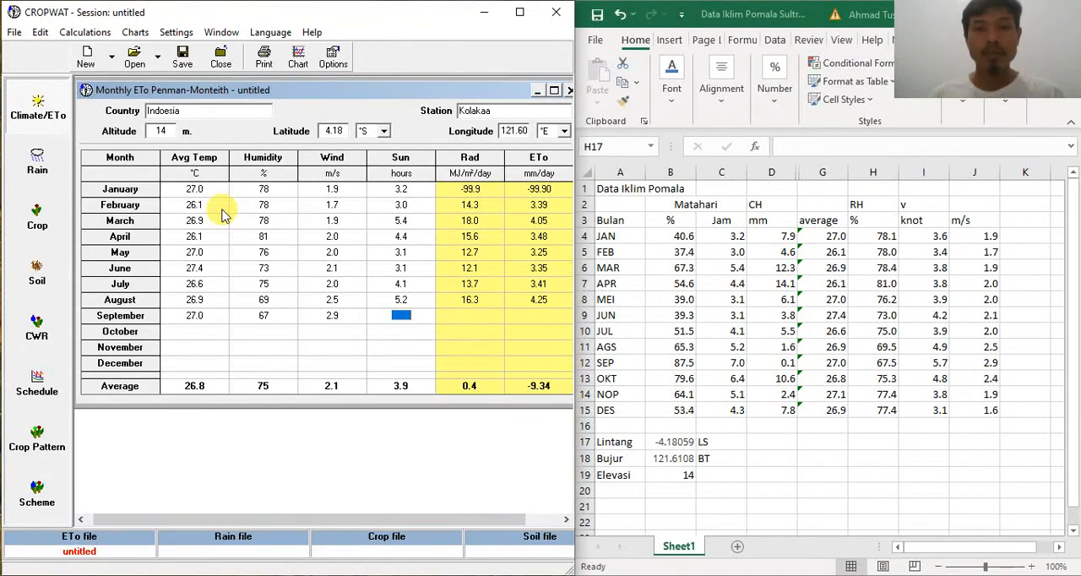
{"action": "type", "text": "7"}
{"action": "key", "text": "Return"}
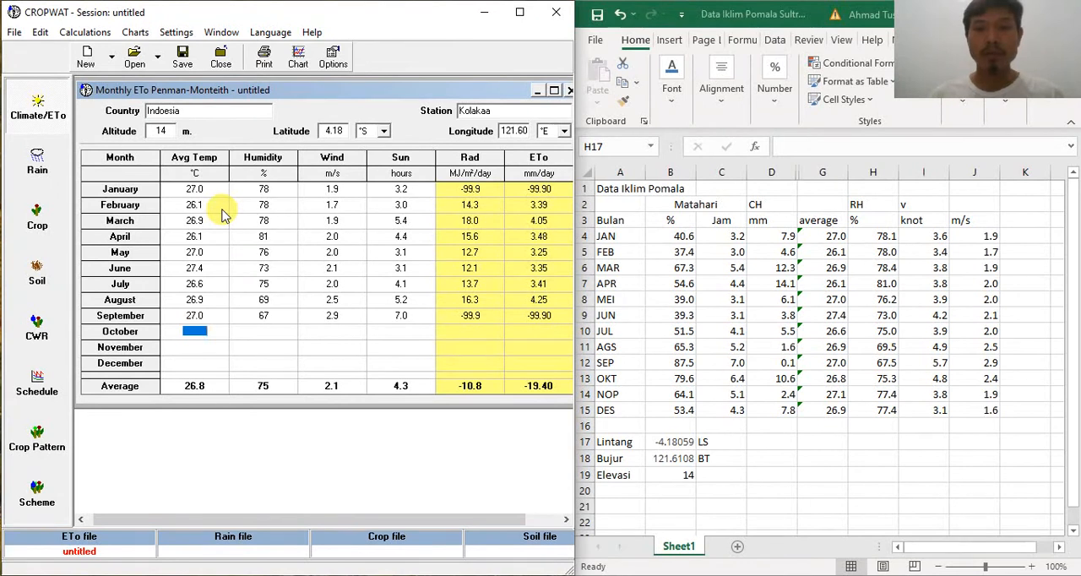
Step: Enter the October climate data: average temperature 26.8 °C, humidity 75 %, wind 2.4 m/s and sunshine 6.4 hours
{"action": "type", "text": "26.8"}
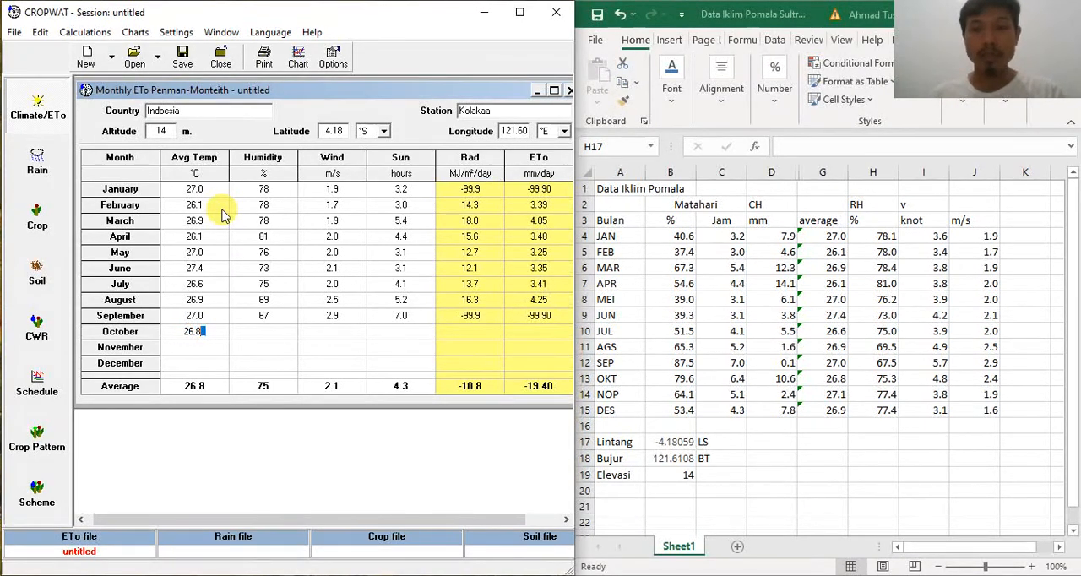
{"action": "key", "text": "Return"}
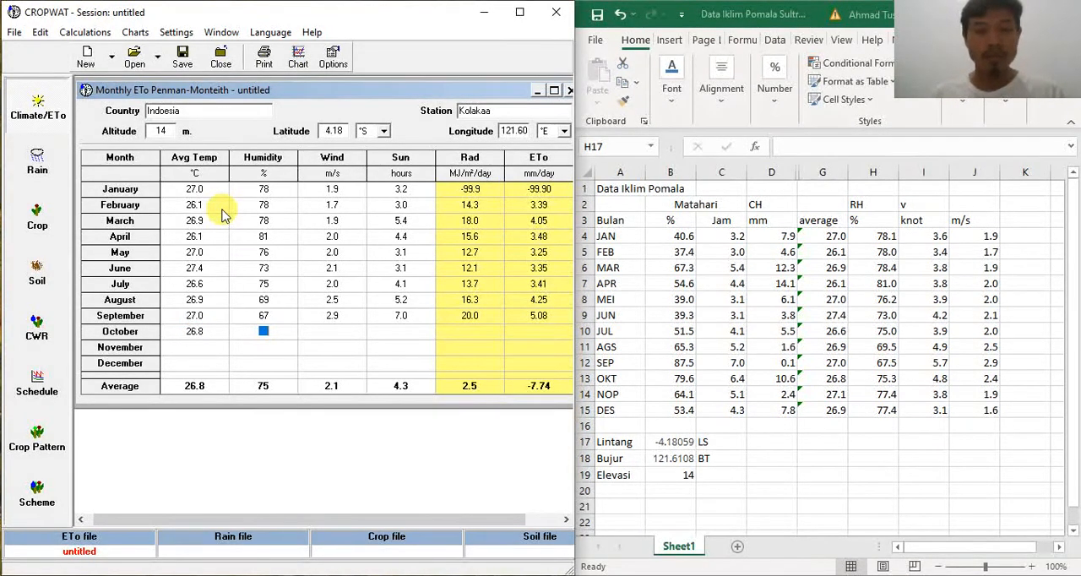
{"action": "type", "text": "5."}
{"action": "key", "text": "BackSpace"}
{"action": "key", "text": "BackSpace"}
{"action": "type", "text": "75"}
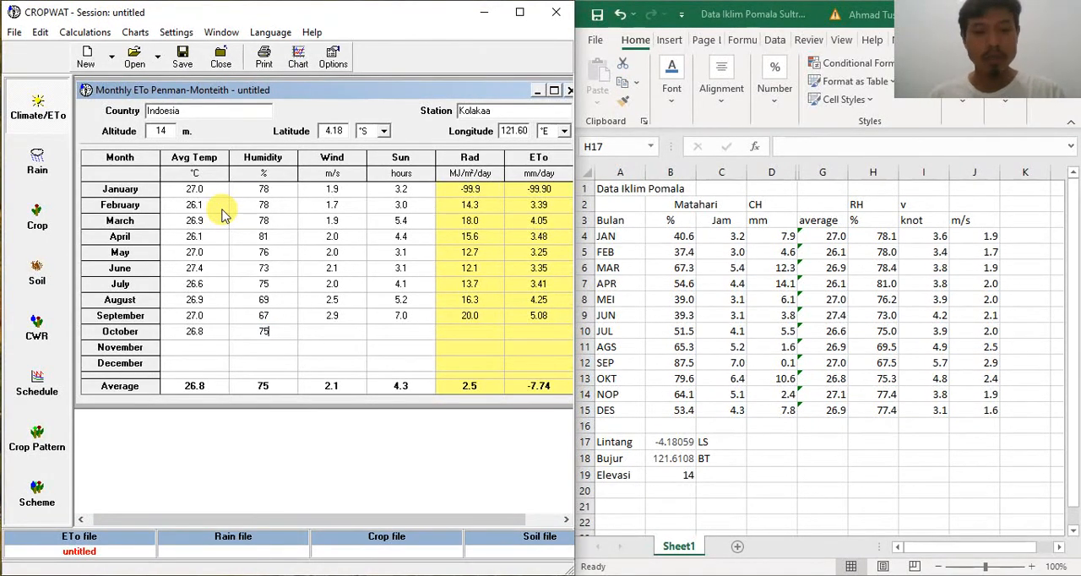
{"action": "key", "text": "Return"}
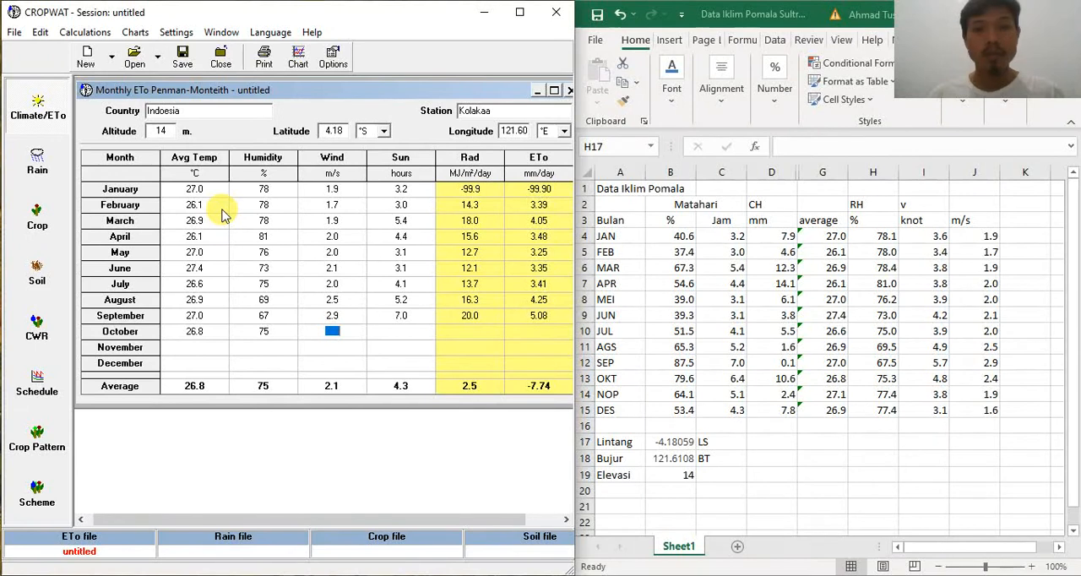
{"action": "type", "text": "2.4"}
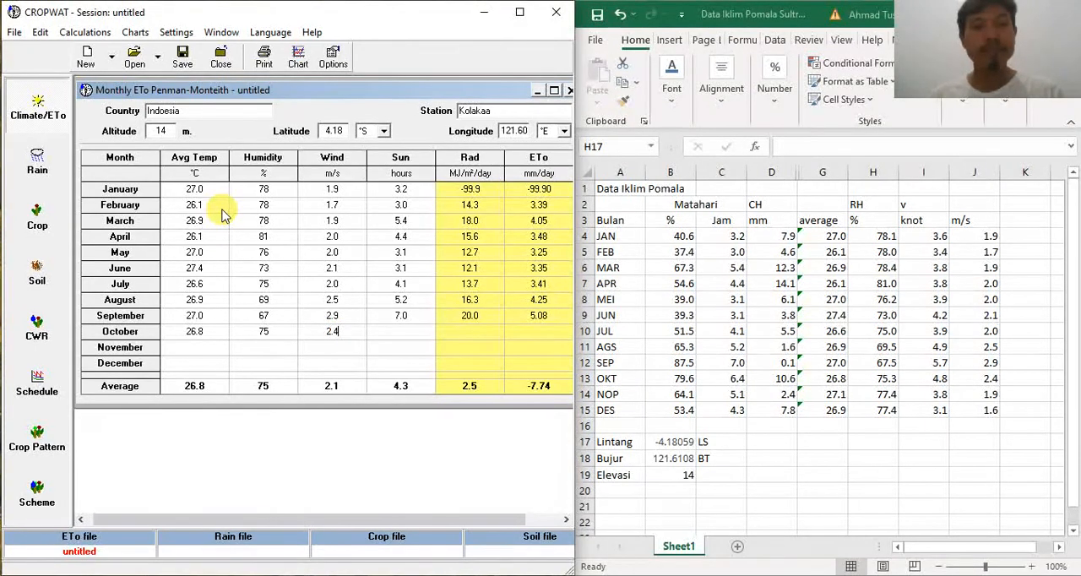
{"action": "key", "text": "Tab"}
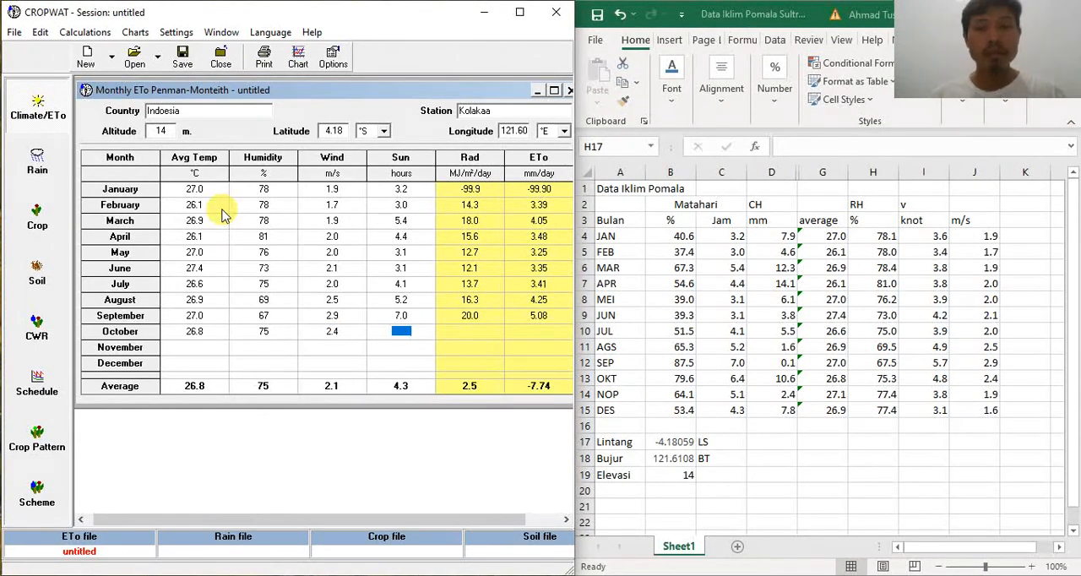
{"action": "type", "text": "6.4"}
{"action": "key", "text": "Tab"}
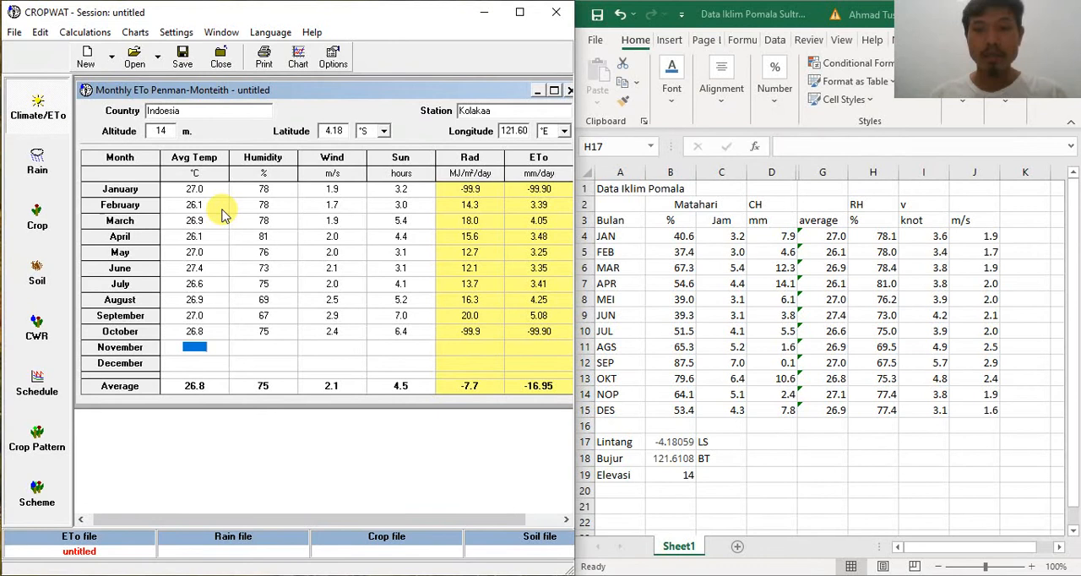
Step: Enter the November climate data: average temperature 27.1 °C, humidity 77 %, wind 1.9 m/s and sunshine 5.1 hours
{"action": "type", "text": "27.1"}
{"action": "key", "text": "Tab"}
{"action": "type", "text": "77"}
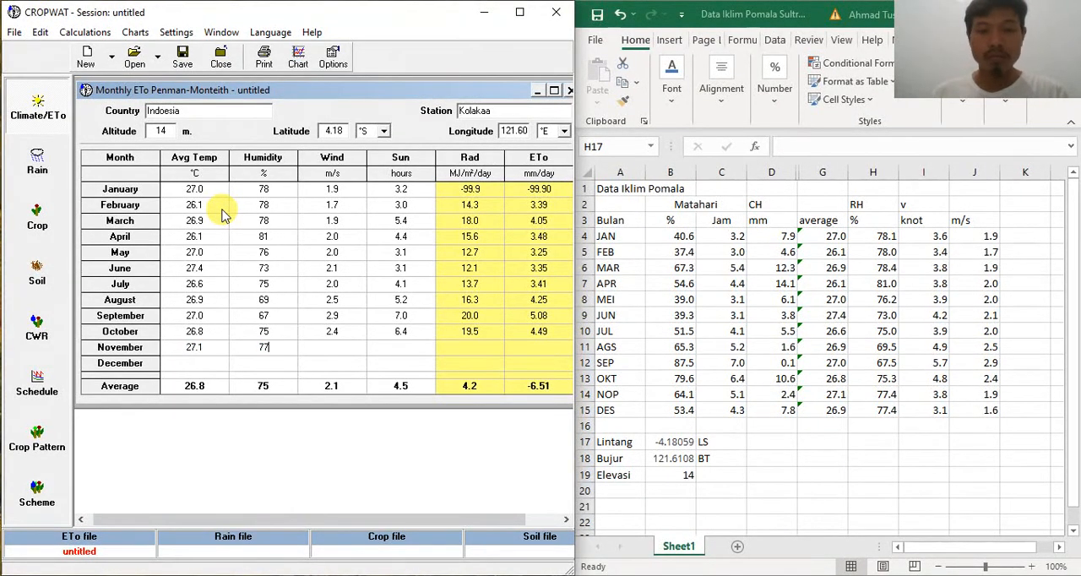
{"action": "key", "text": "Tab"}
{"action": "type", "text": "1."}
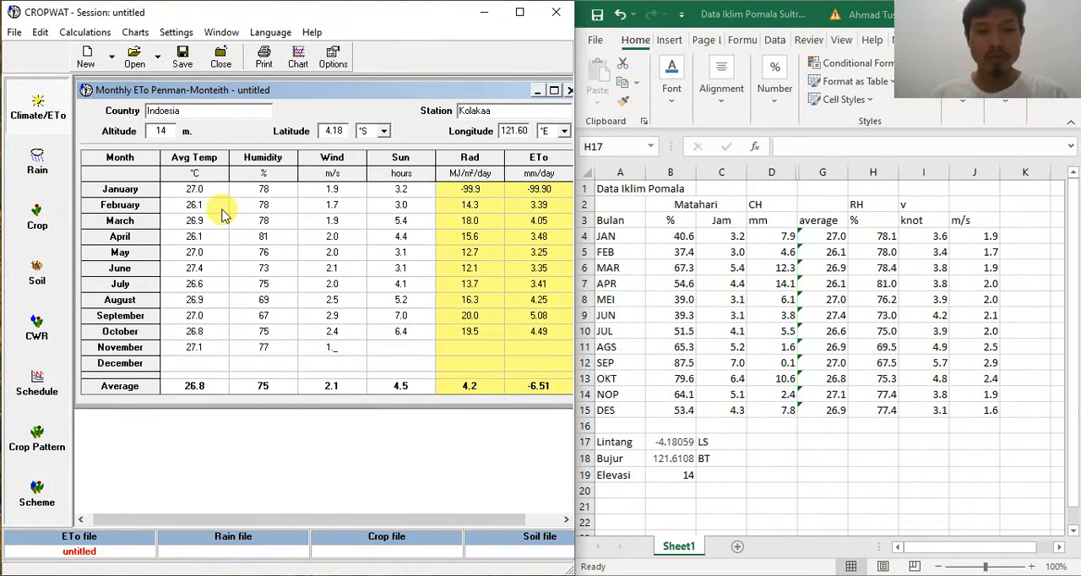
{"action": "type", "text": "9"}
{"action": "key", "text": "Tab"}
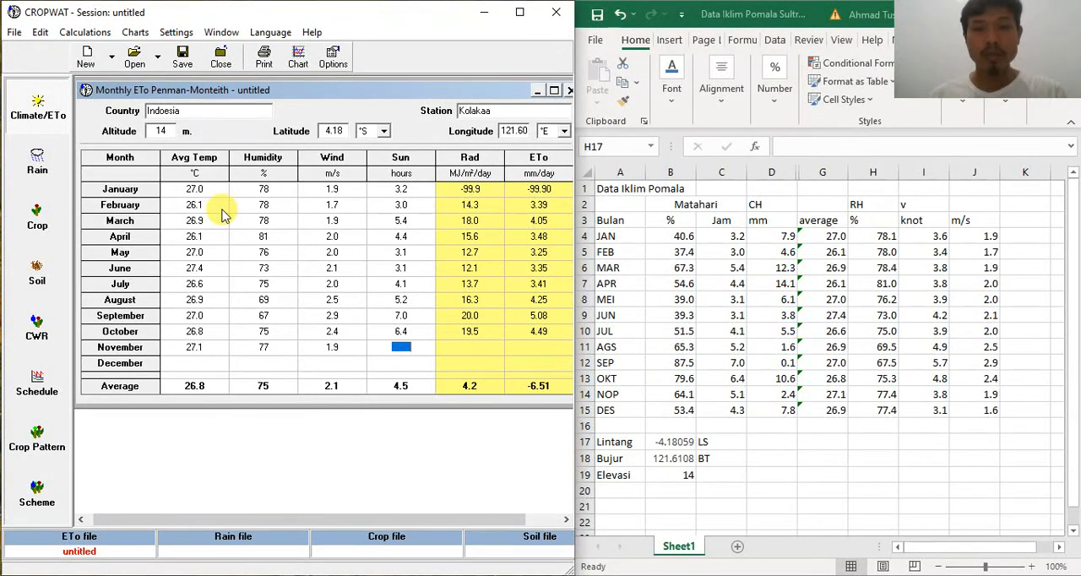
{"action": "type", "text": "5.1"}
{"action": "key", "text": "Tab"}
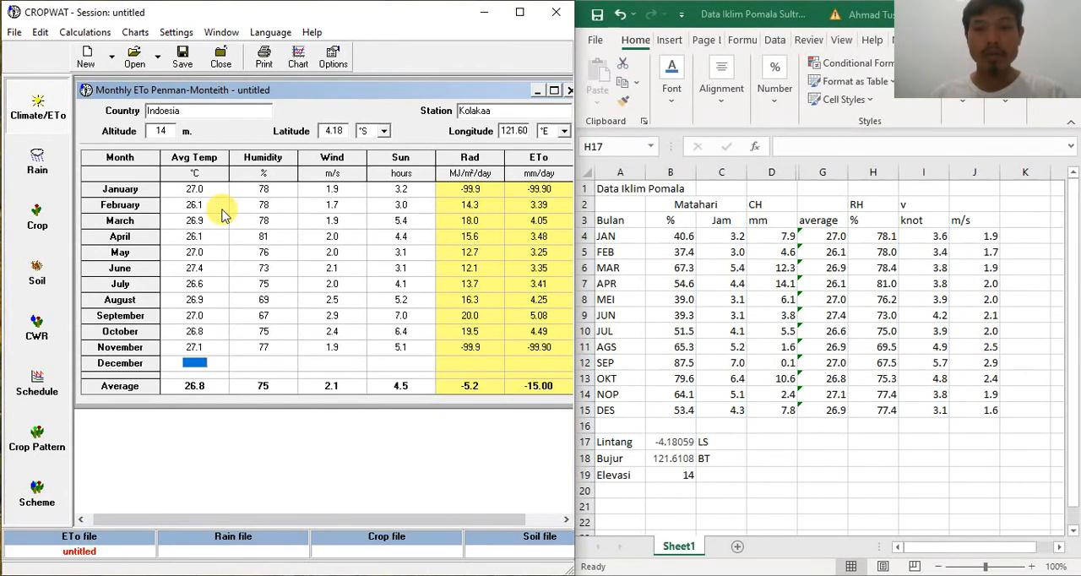
Step: Enter the December climate data: average temperature 26.9 °C, humidity 77 %, wind 1.6 m/s and sunshine 4.3 hours
{"action": "type", "text": "26.9"}
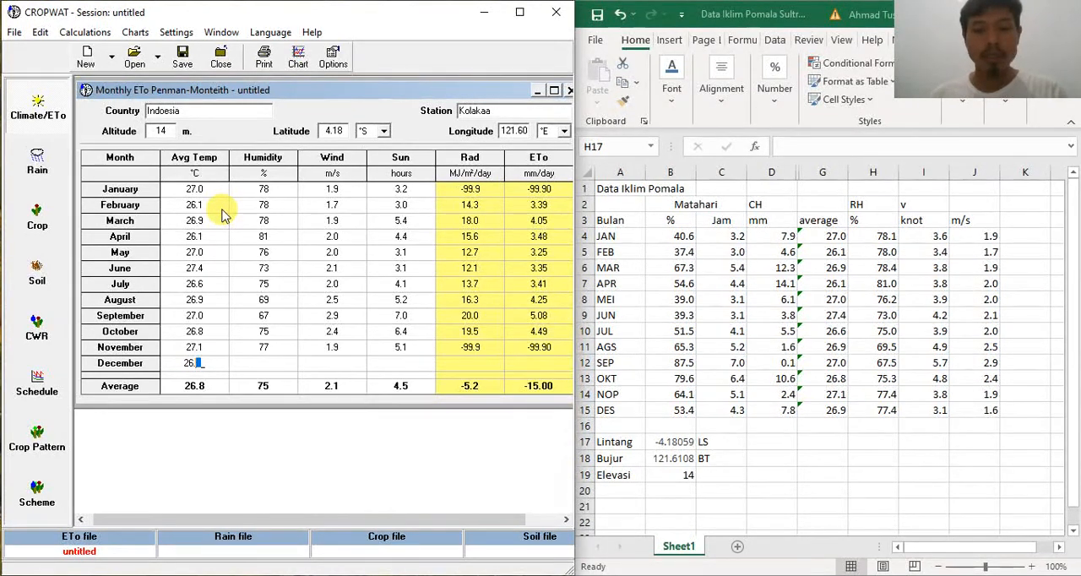
{"action": "key", "text": "Tab"}
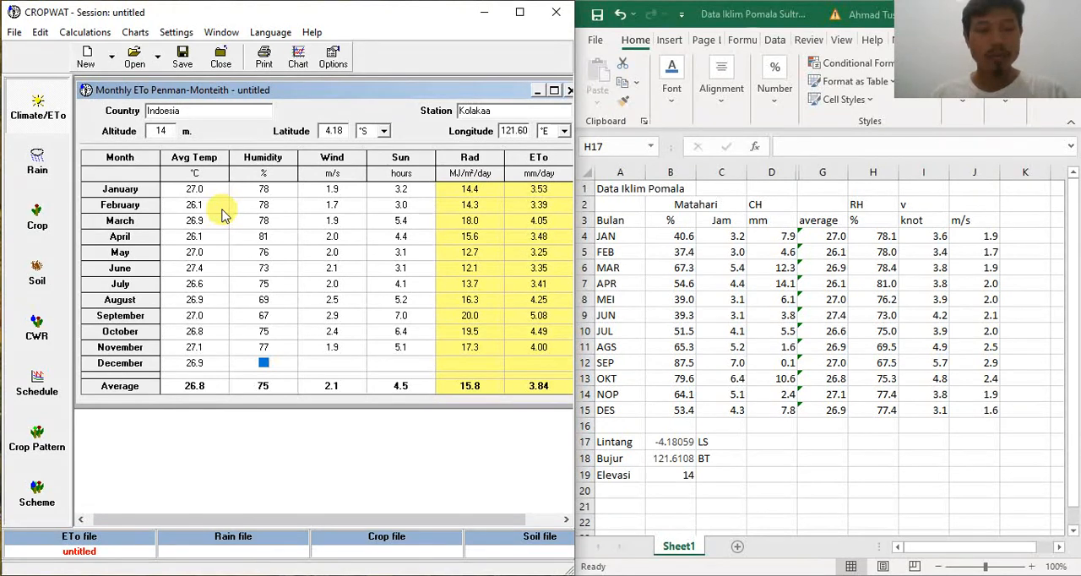
{"action": "type", "text": "77"}
{"action": "key", "text": "Tab"}
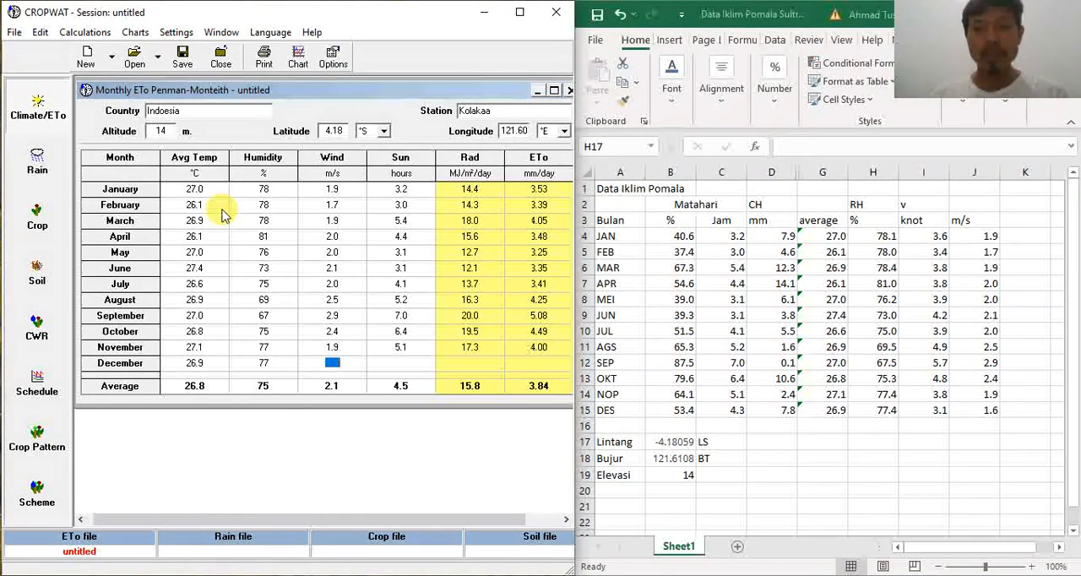
{"action": "type", "text": "1.6"}
{"action": "key", "text": "Tab"}
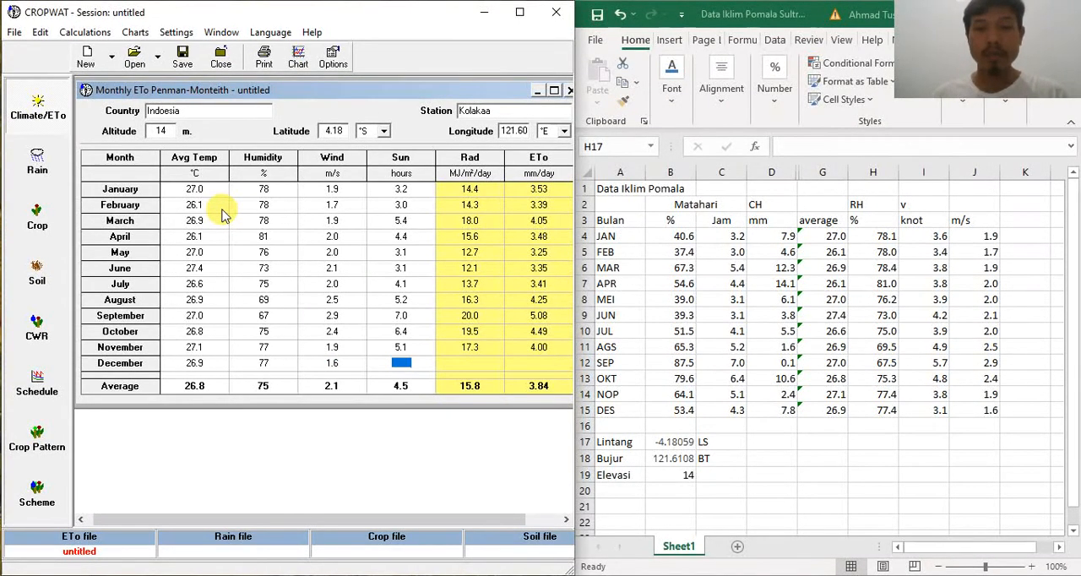
{"action": "type", "text": "4.3"}
{"action": "key", "text": "Tab"}
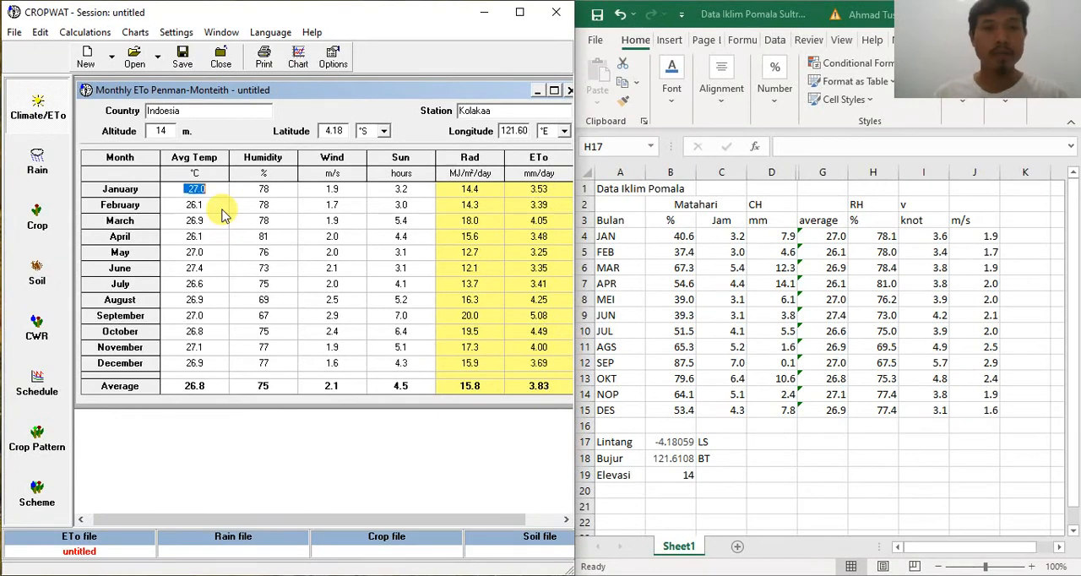
Step: Maximize the program window and save the monthly ETo data in the climate folder as Kolakaa 2
{"action": "left_click", "coordinate": [519, 13]}
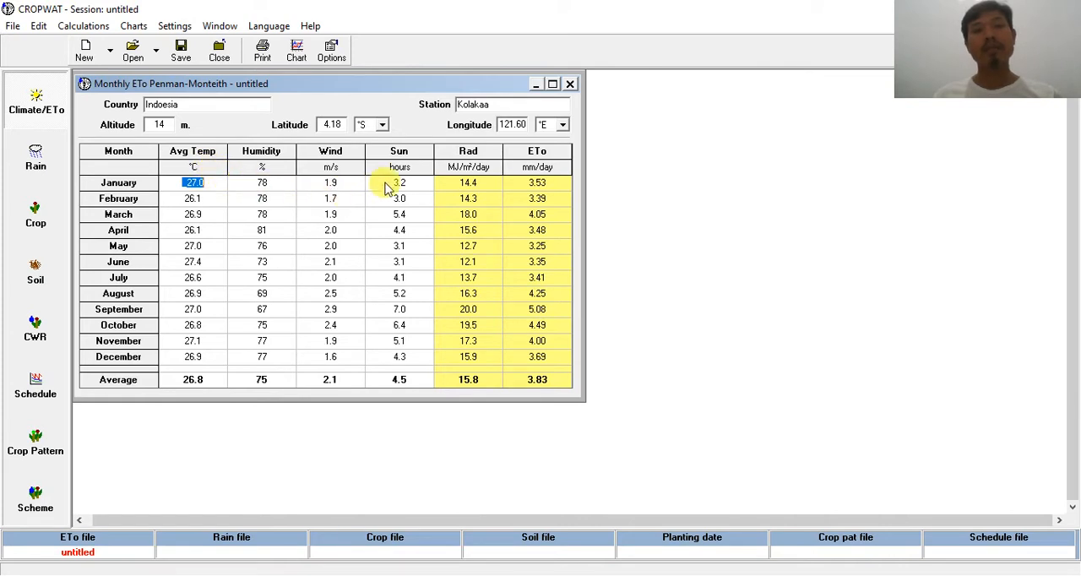
{"action": "left_click", "coordinate": [182, 52]}
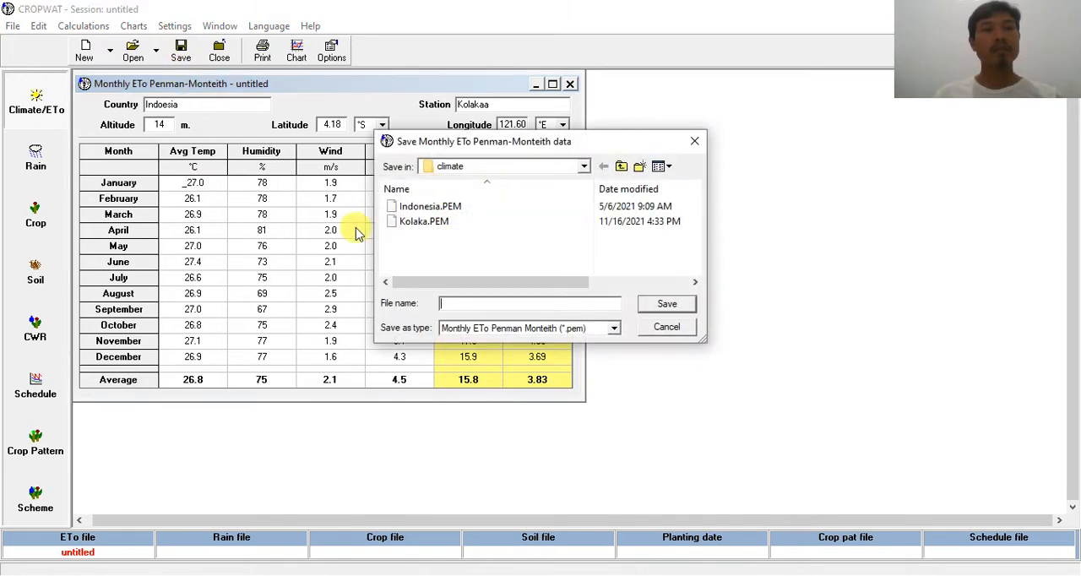
{"action": "type", "text": "KolK"}
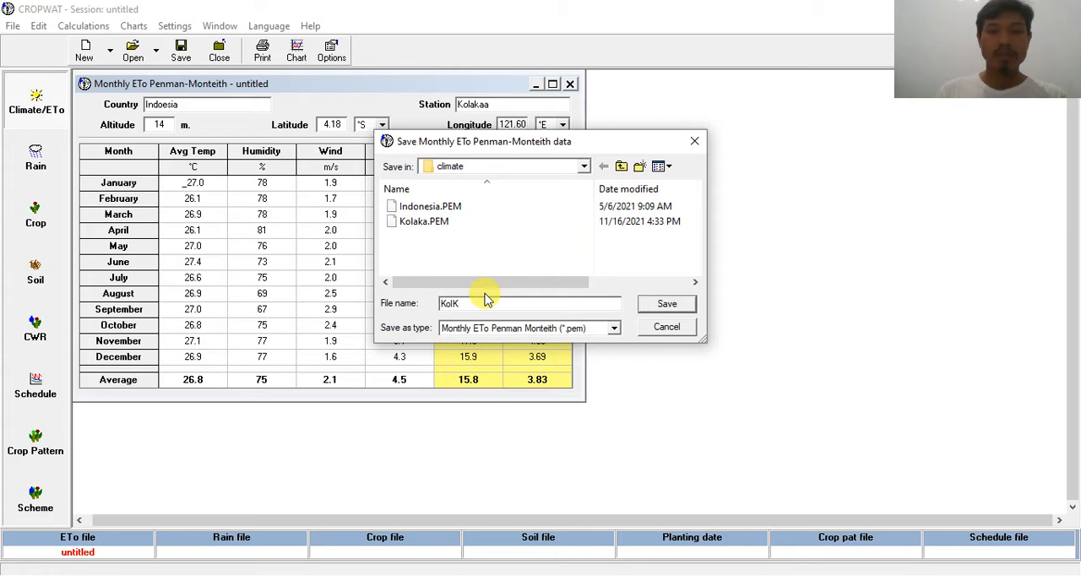
{"action": "key", "text": "BackSpace"}
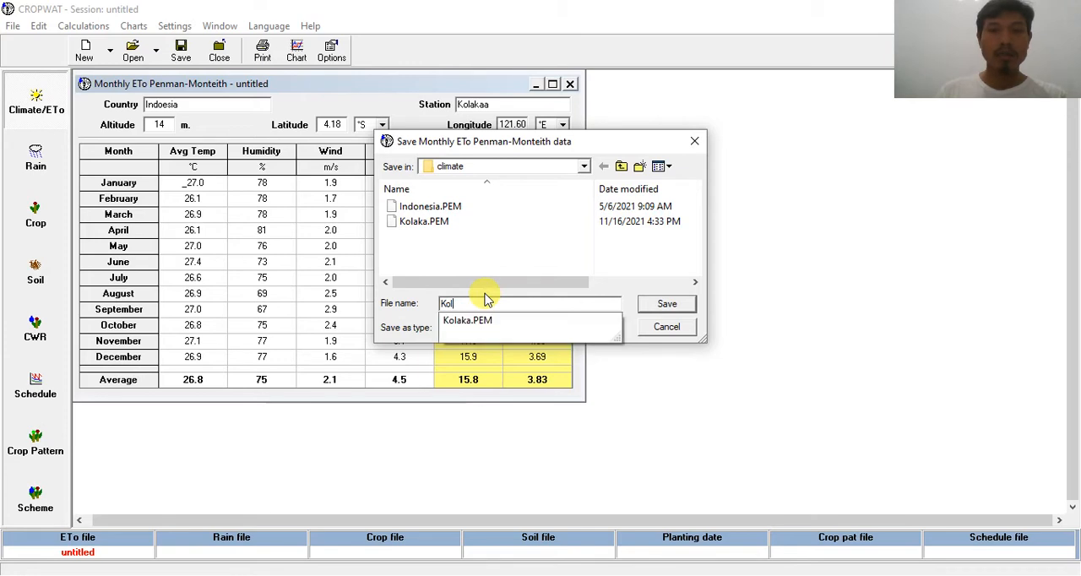
{"action": "type", "text": "akaa 2"}
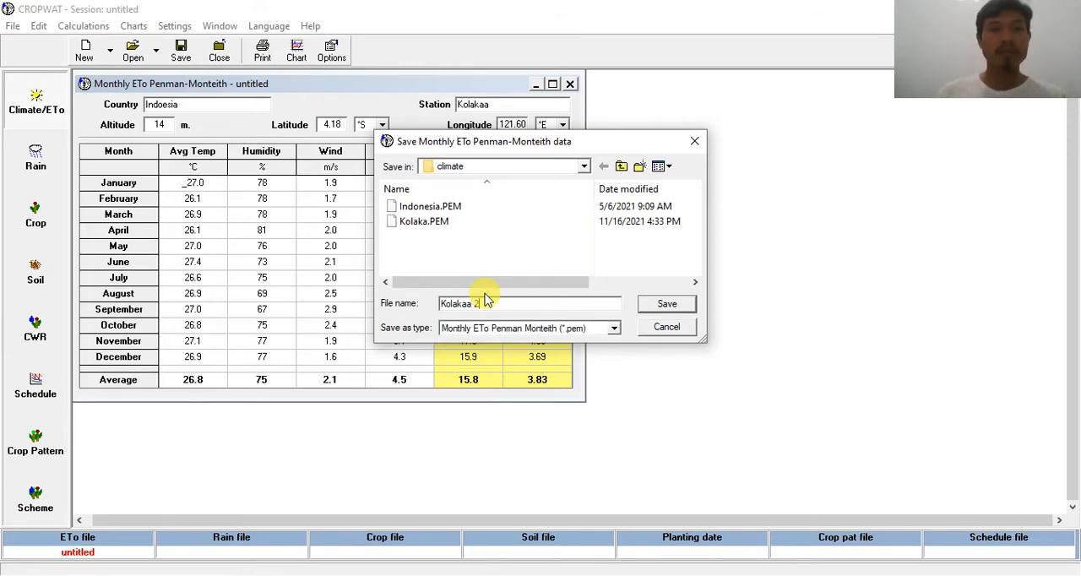
{"action": "left_click", "coordinate": [642, 304]}
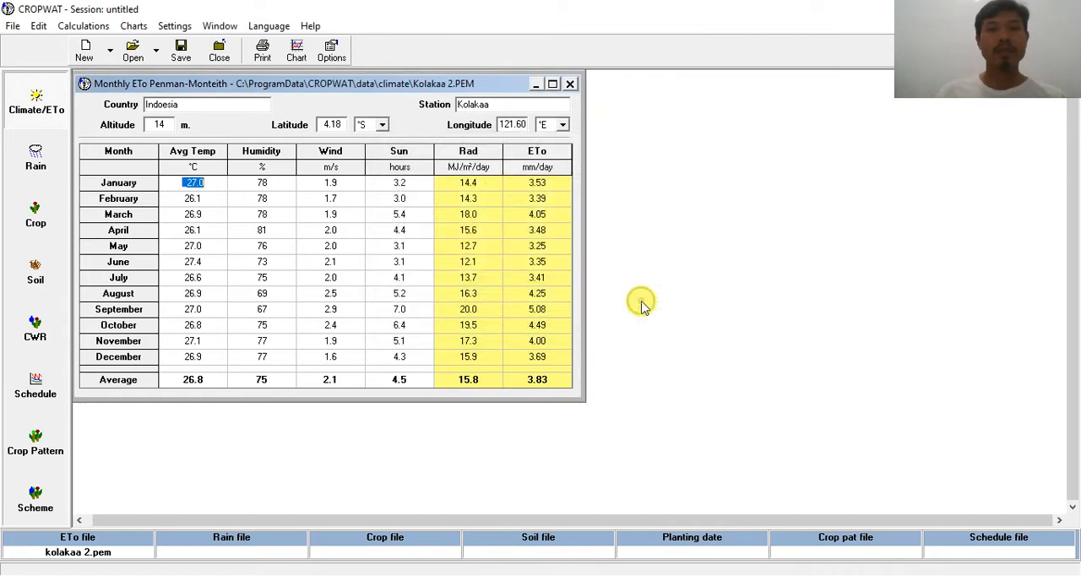
Step: Open the earlier climate file Kolaka.PEM to review its minimum and maximum temperature data and ETo, and close it
{"action": "left_click", "coordinate": [135, 51]}
{"action": "left_click", "coordinate": [440, 222]}
{"action": "left_click", "coordinate": [658, 304]}
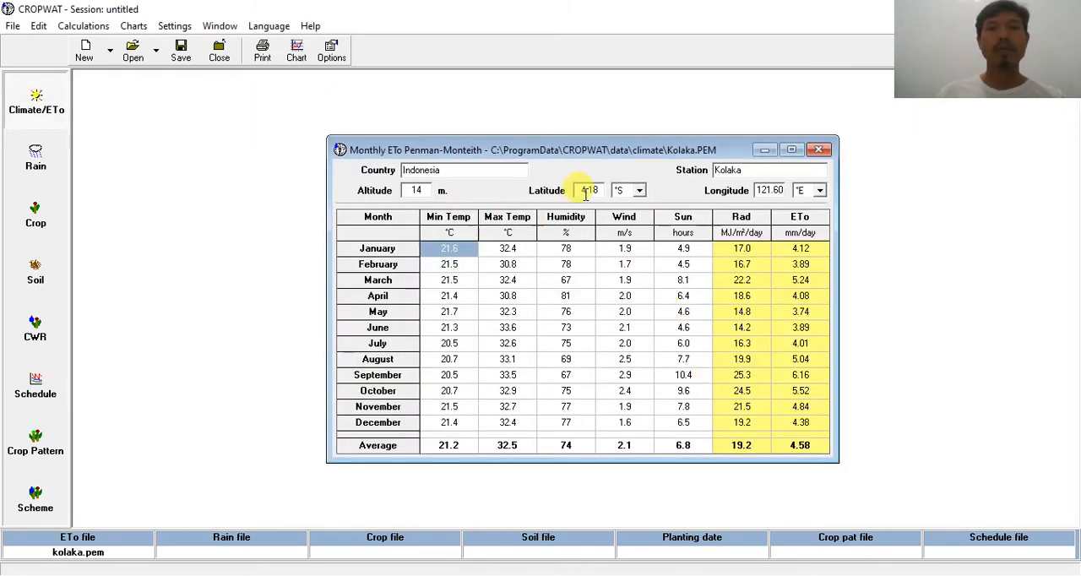
{"action": "left_click", "coordinate": [817, 150]}
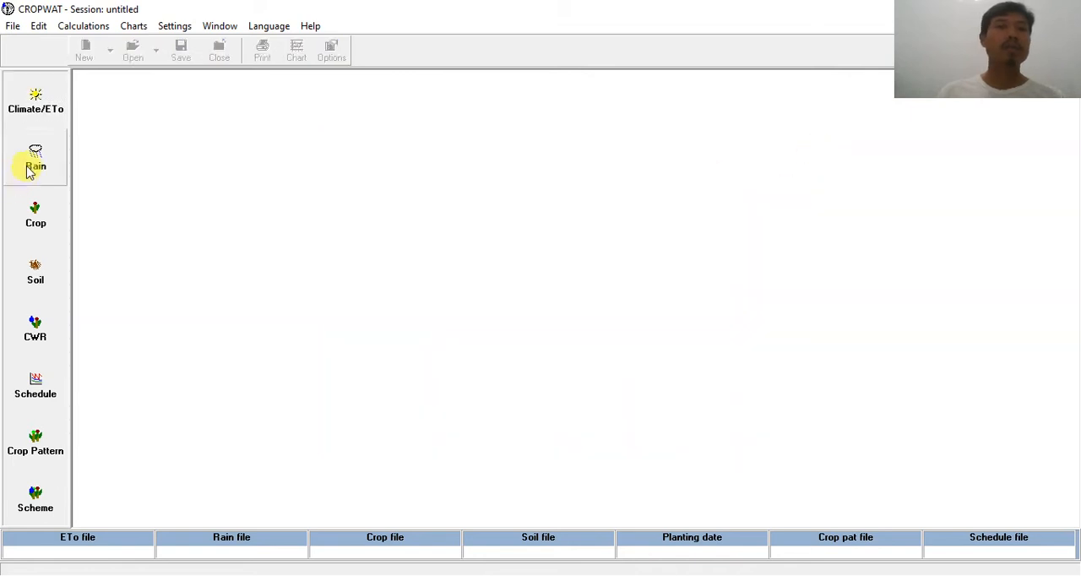
Step: Open Kolakaa 2.PEM in a new climate window to review its average-temperature data and ETo, and close it
{"action": "left_click", "coordinate": [43, 105]}
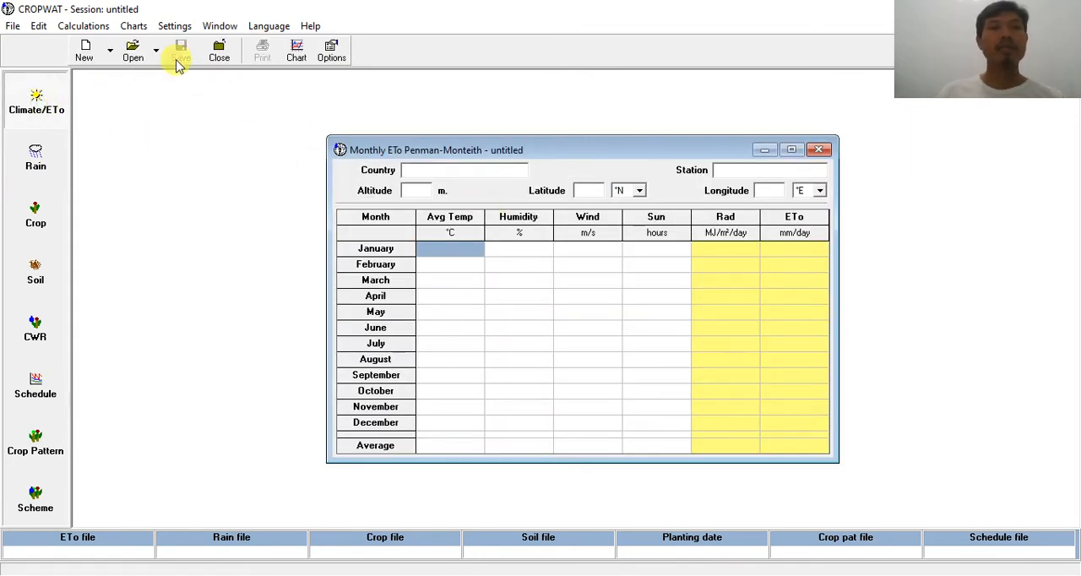
{"action": "left_click", "coordinate": [144, 55]}
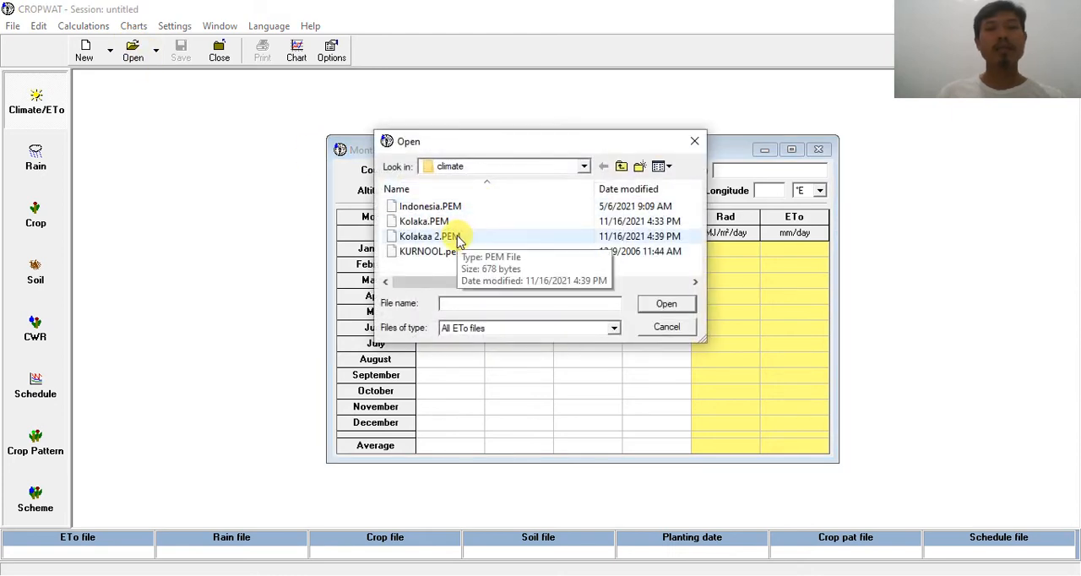
{"action": "left_click", "coordinate": [455, 238]}
{"action": "left_click", "coordinate": [664, 305]}
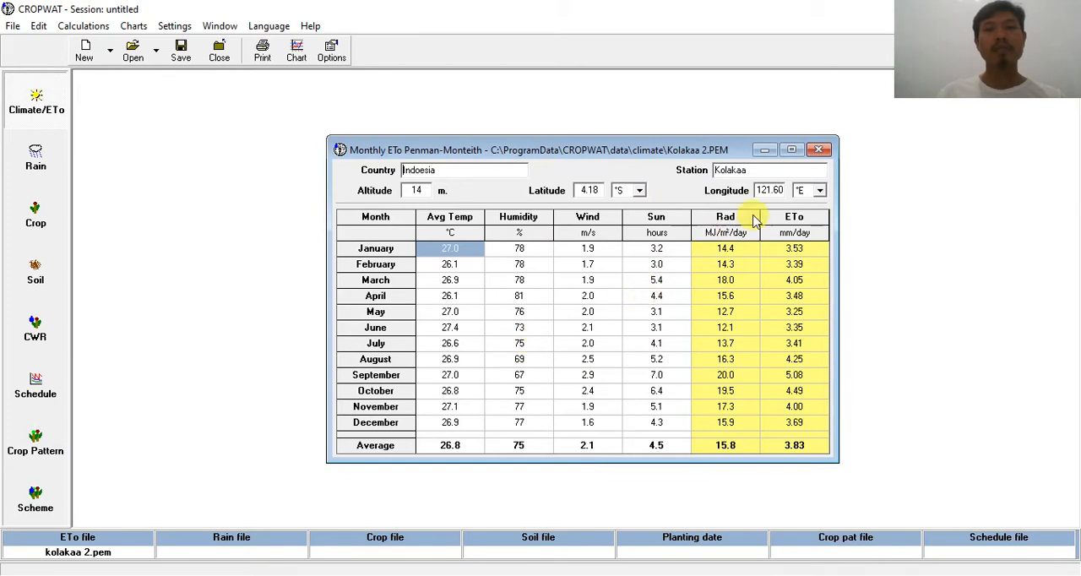
{"action": "left_click", "coordinate": [819, 150]}
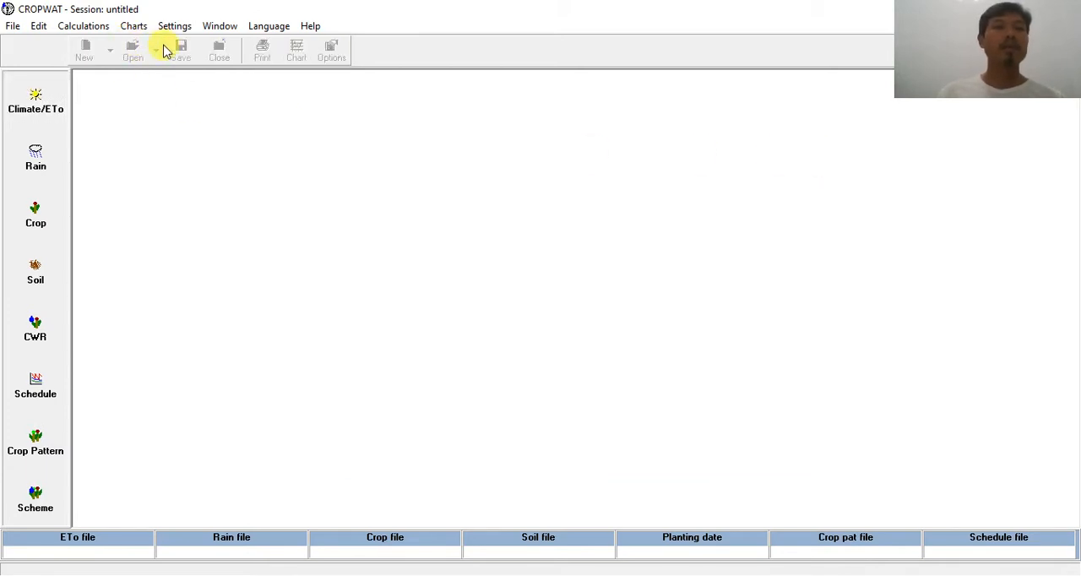
Step: Reopen Kolaka.PEM in a new climate window to compare its monthly ETo values with those of Kolakaa 2
{"action": "left_click", "coordinate": [59, 107]}
{"action": "left_click", "coordinate": [135, 51]}
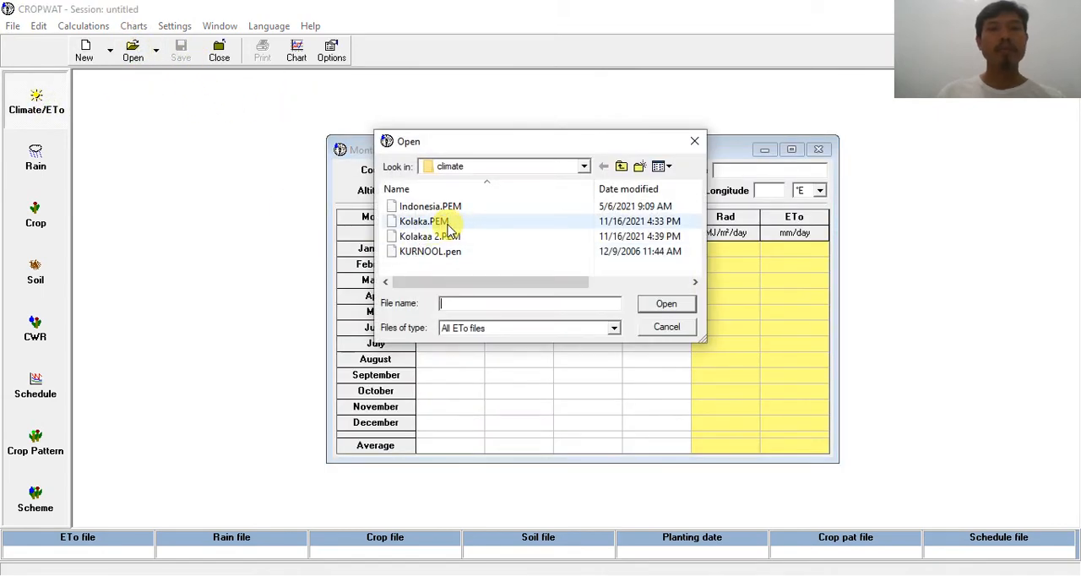
{"action": "left_click", "coordinate": [451, 222]}
{"action": "left_click", "coordinate": [684, 306]}
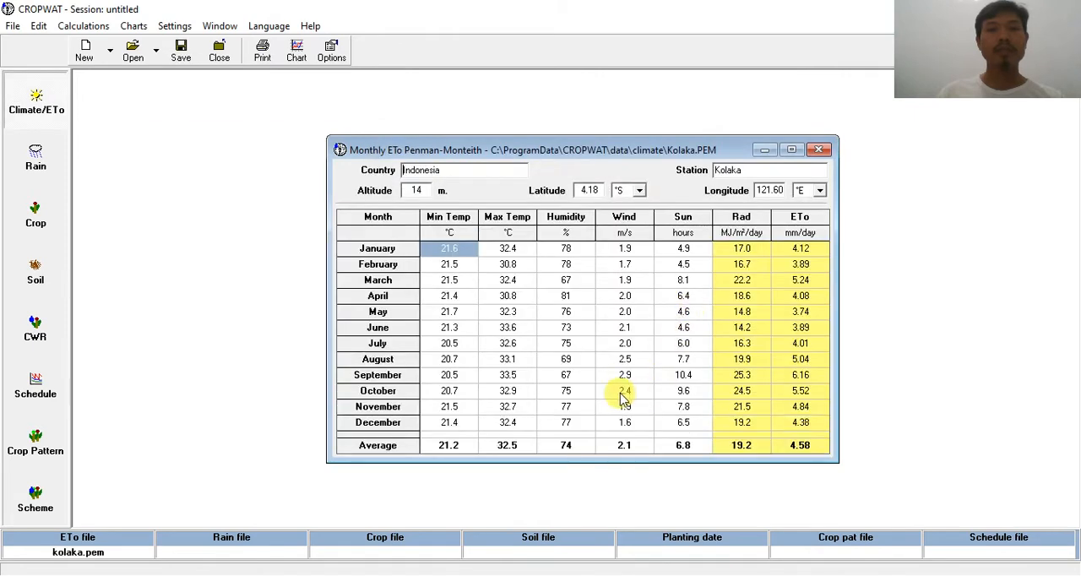